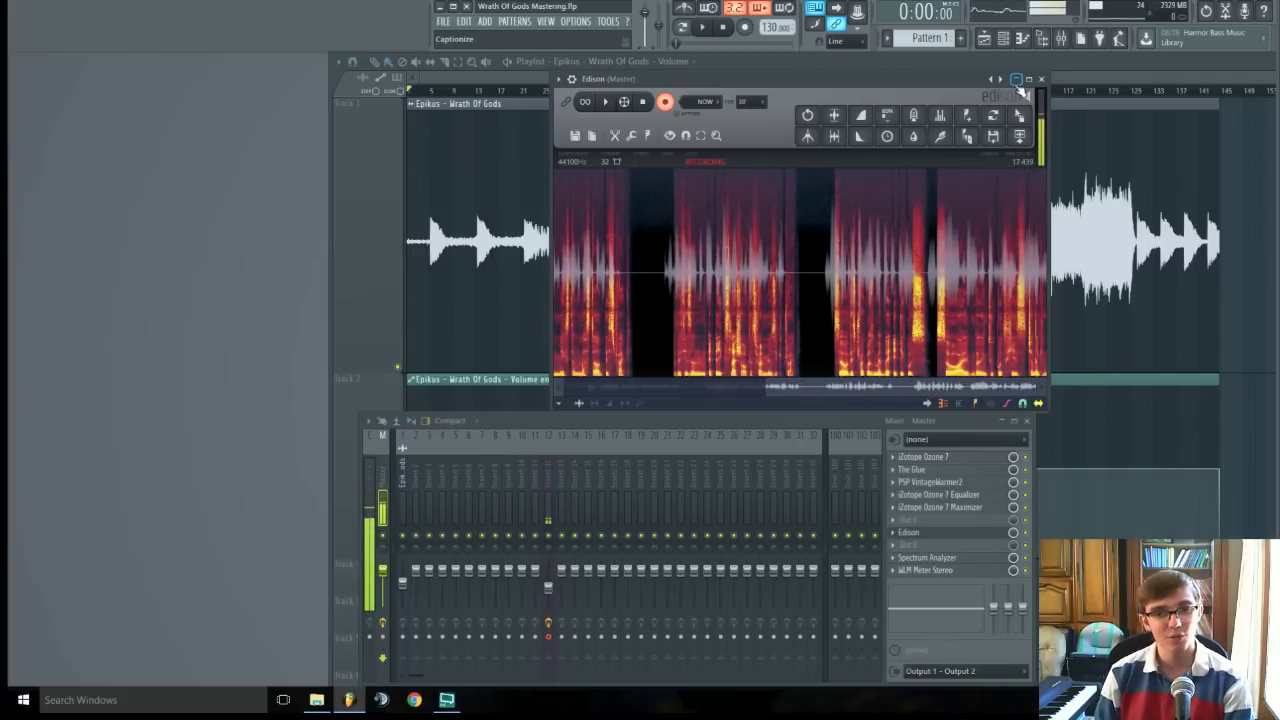
# - Minimize the Edison recorder, play the mastered song from about bar 94, and reopen Edison on the master track
pyautogui.click(1016, 80)
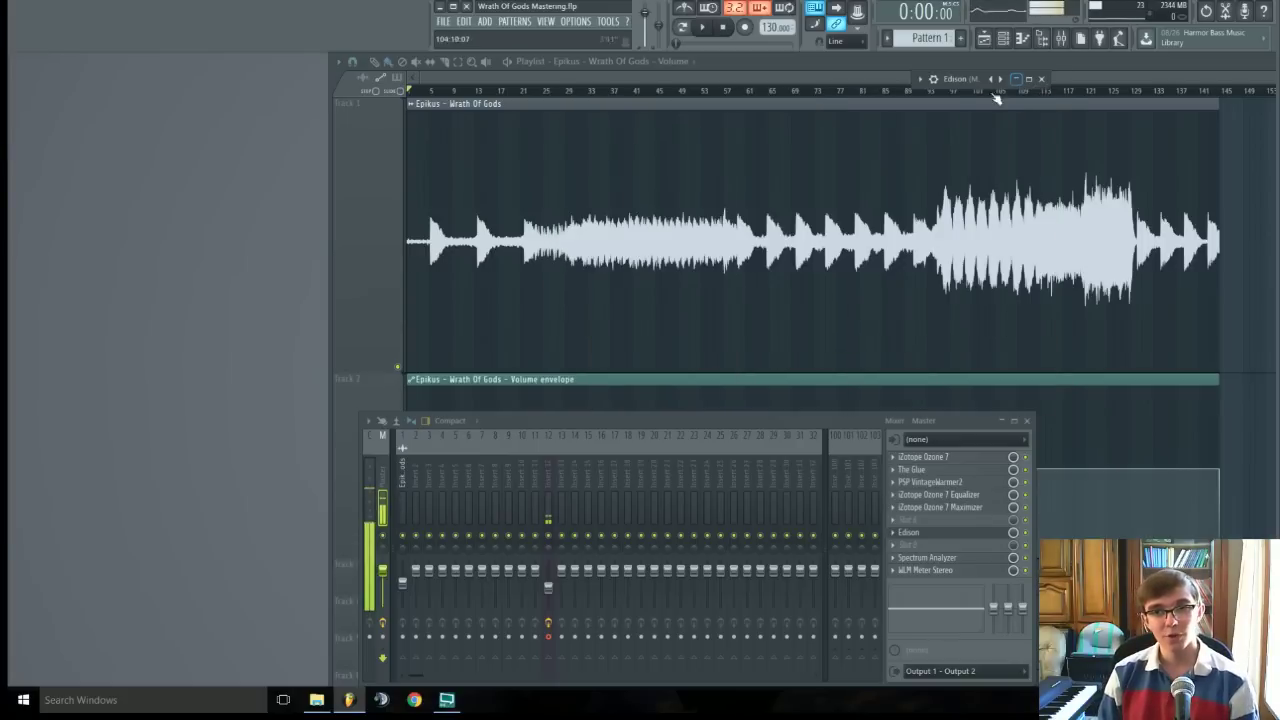
pyautogui.click(937, 92)
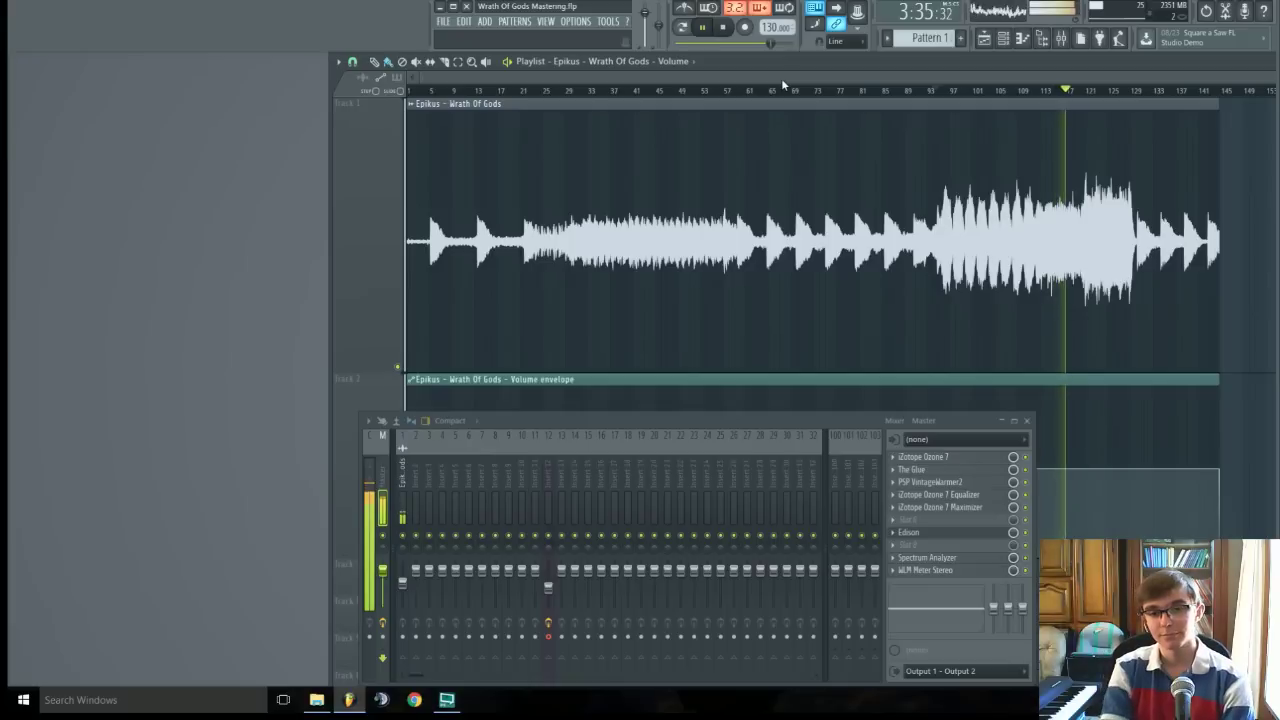
pyautogui.click(928, 533)
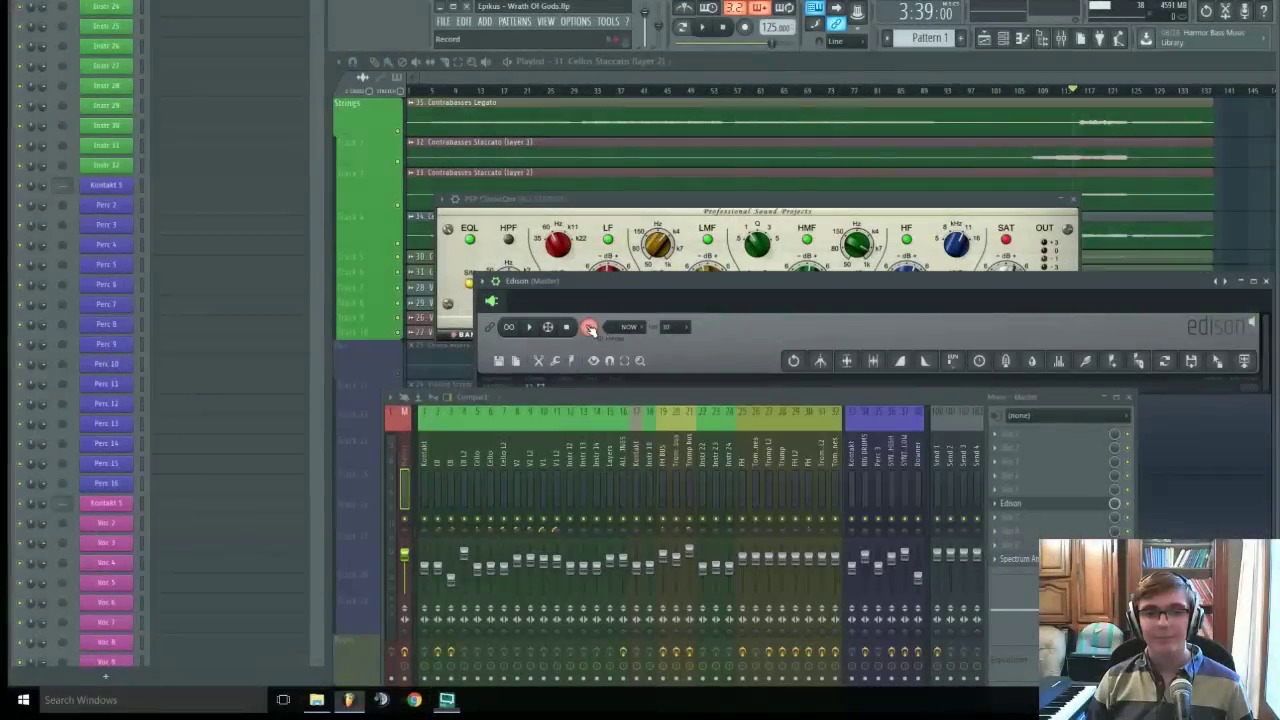
# - Start an Edison recording on the mix project's master track and clear the plugin windows so the whole mixer shows
pyautogui.click(589, 327)
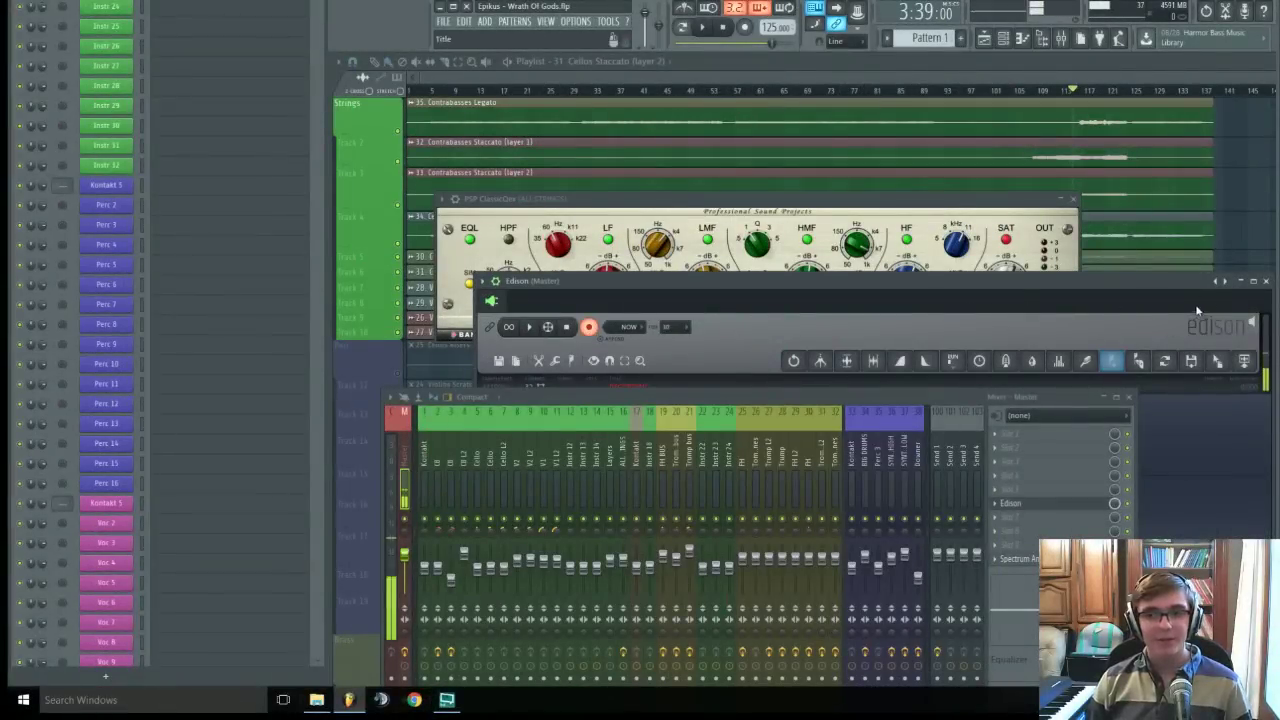
pyautogui.click(1240, 281)
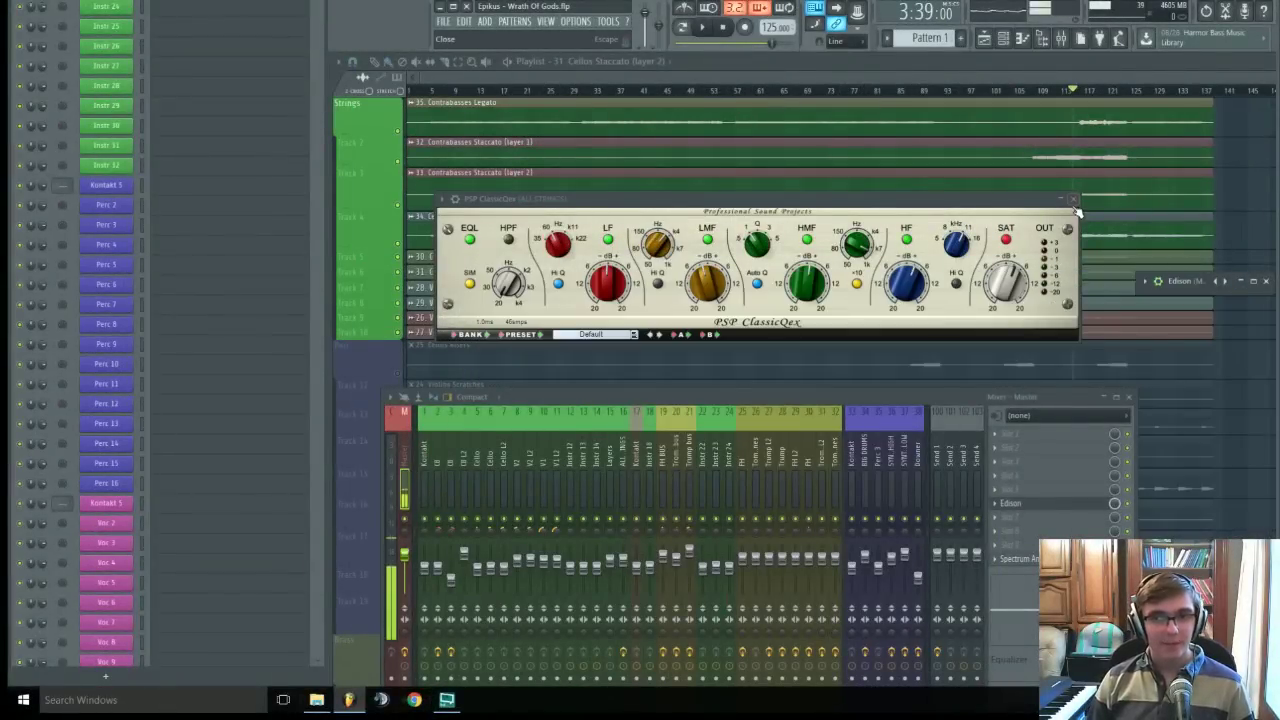
pyautogui.click(803, 341)
pyautogui.moveTo(686, 398); pyautogui.dragTo(826, 186)
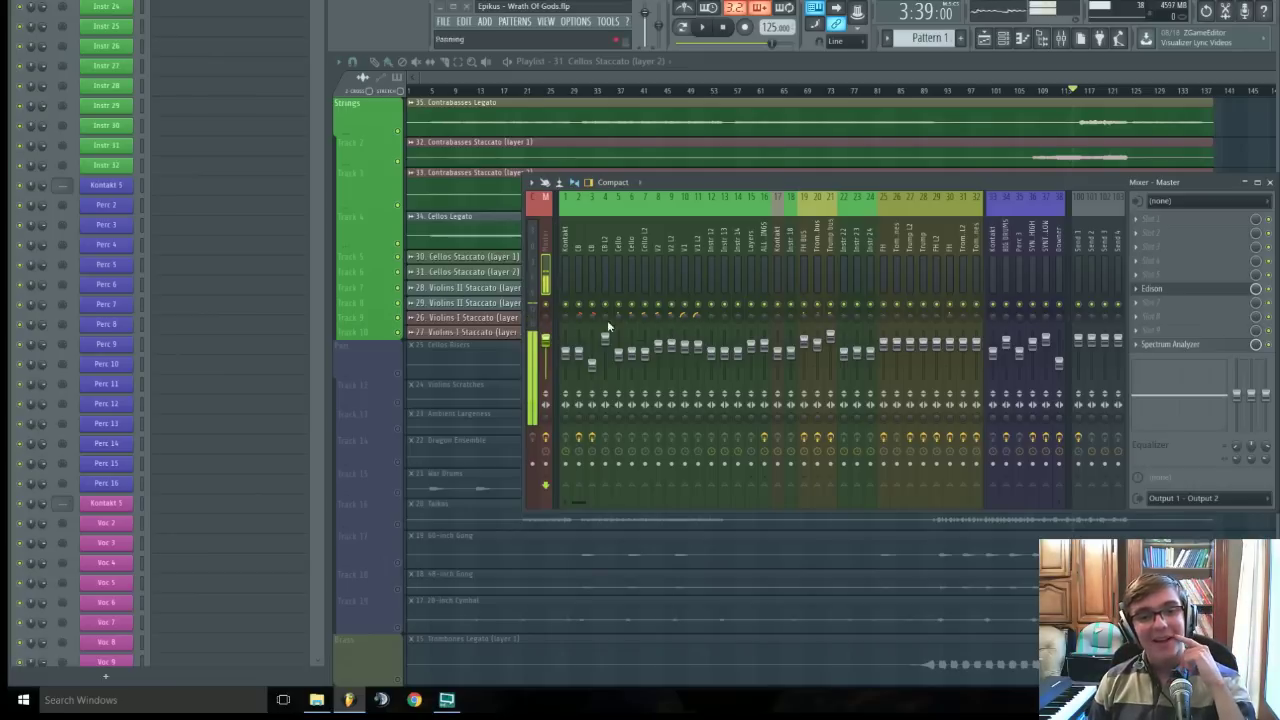
# - Select a violin track to show its routing, and select the ALL STRINGS bus to show its effects chain
pyautogui.click(589, 260)
pyautogui.click(686, 252)
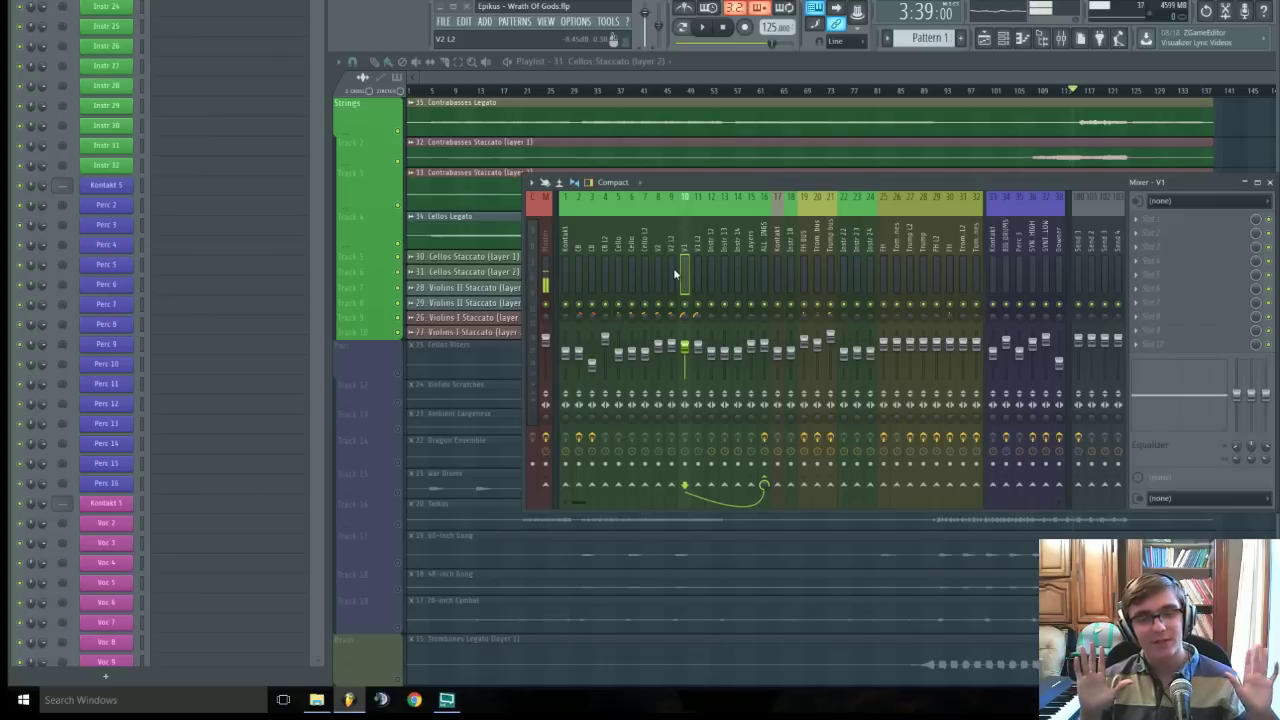
pyautogui.click(759, 230)
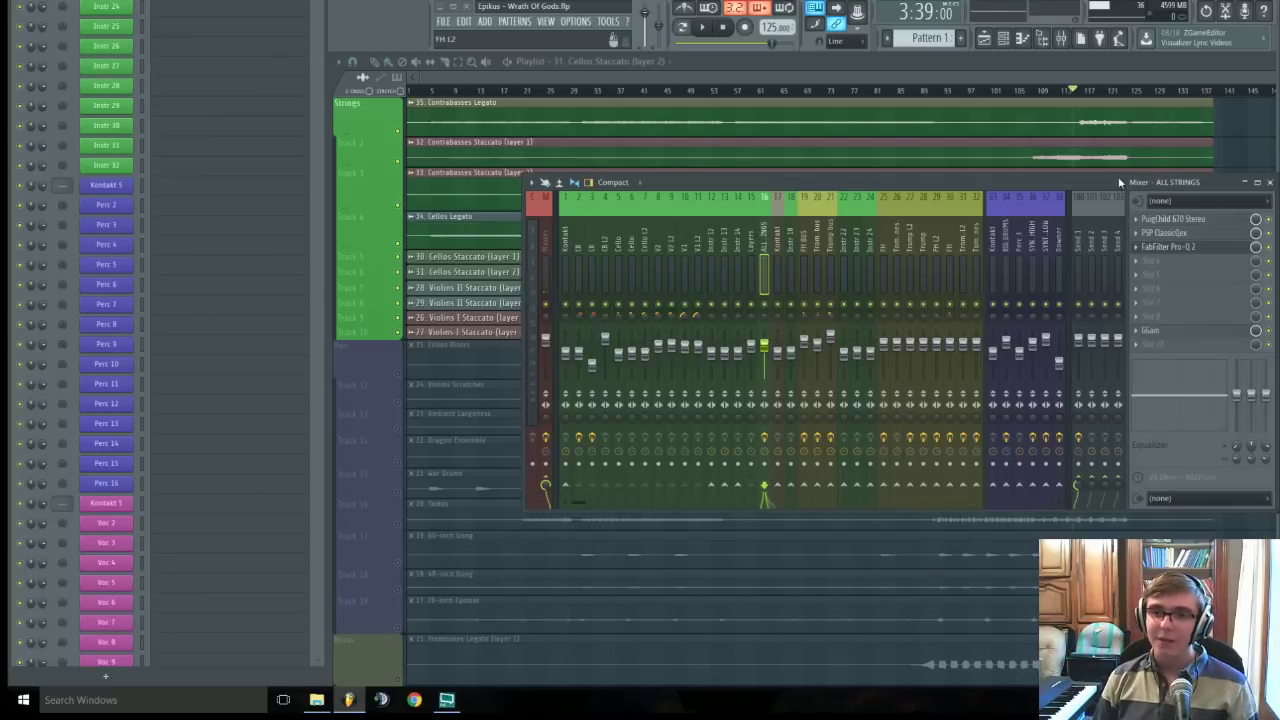
pyautogui.moveTo(1118, 178); pyautogui.dragTo(1089, 191)
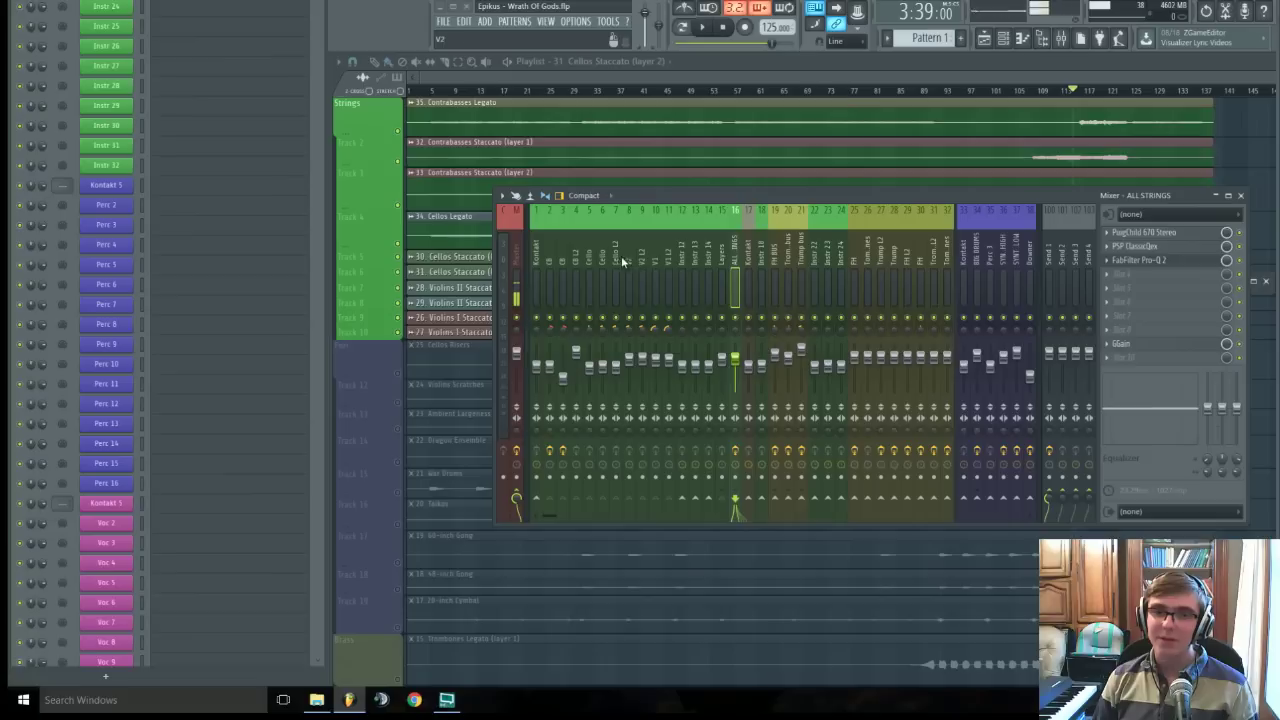
pyautogui.moveTo(618, 260); pyautogui.dragTo(656, 249)
pyautogui.click(737, 244)
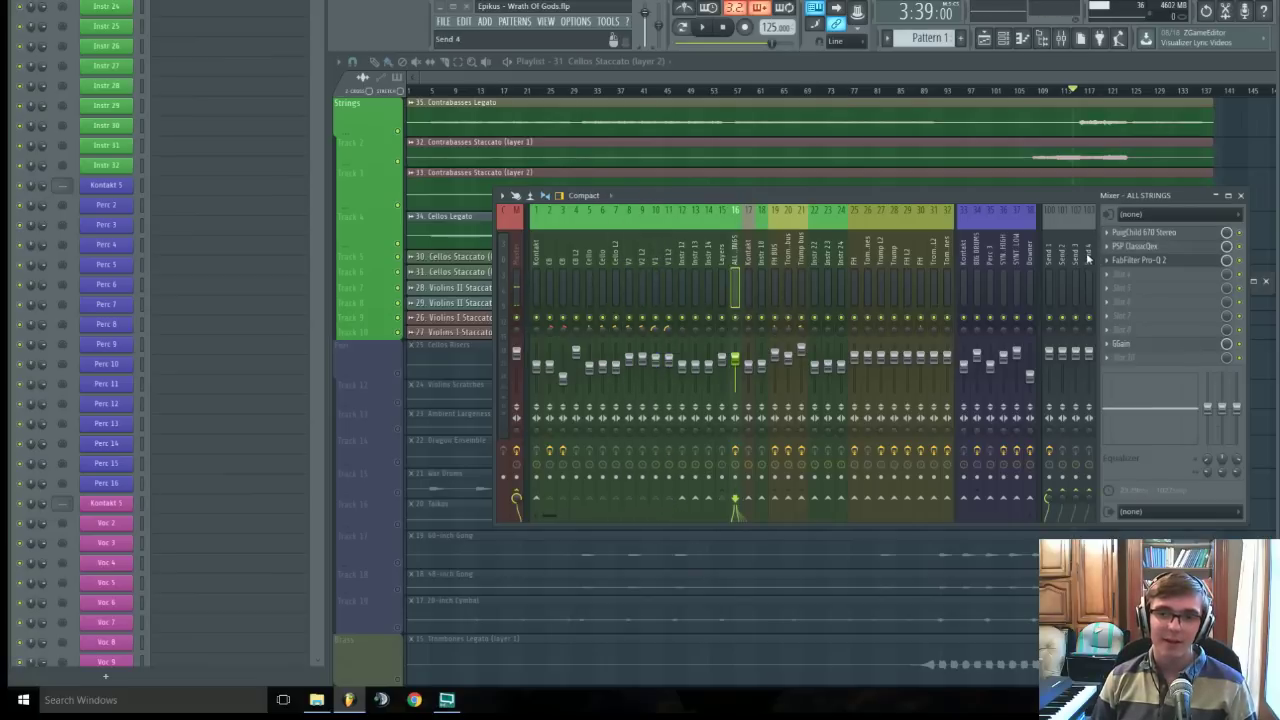
# - Open the PuigChild 670 compressor on the ALL STRINGS bus and audition the quieter strings passage from about bar 34
pyautogui.click(1135, 237)
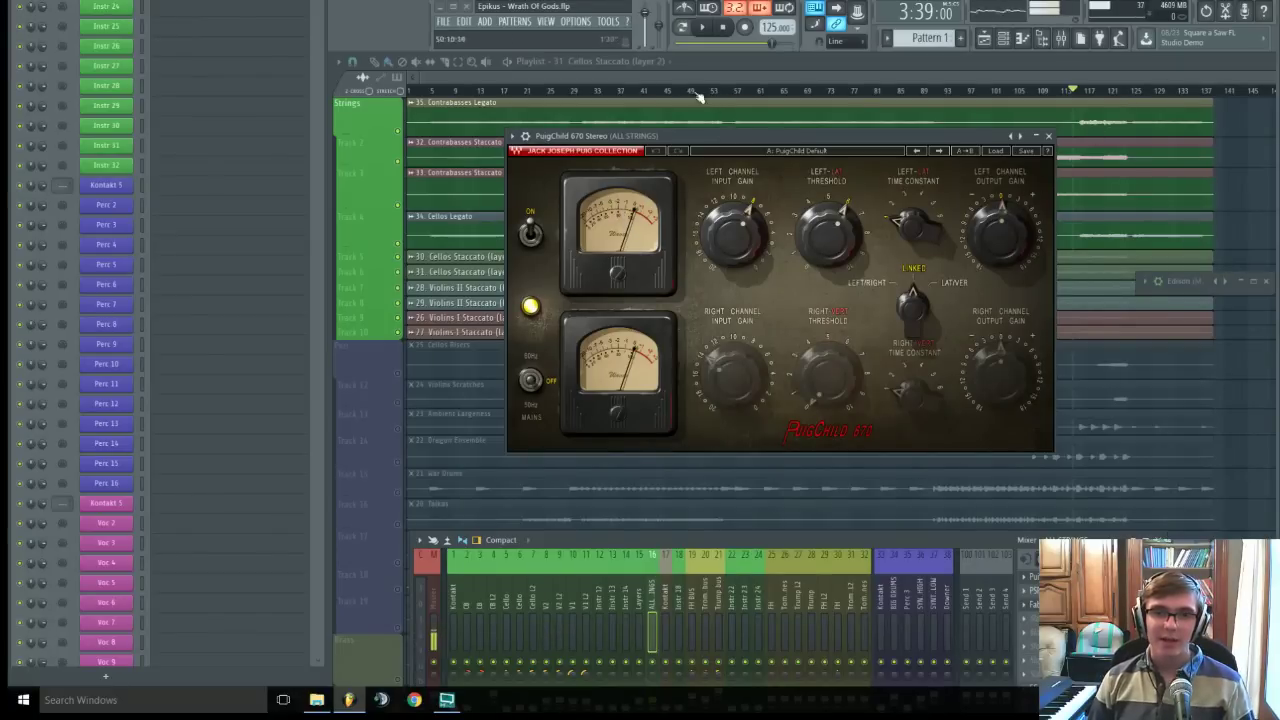
pyautogui.click(612, 97)
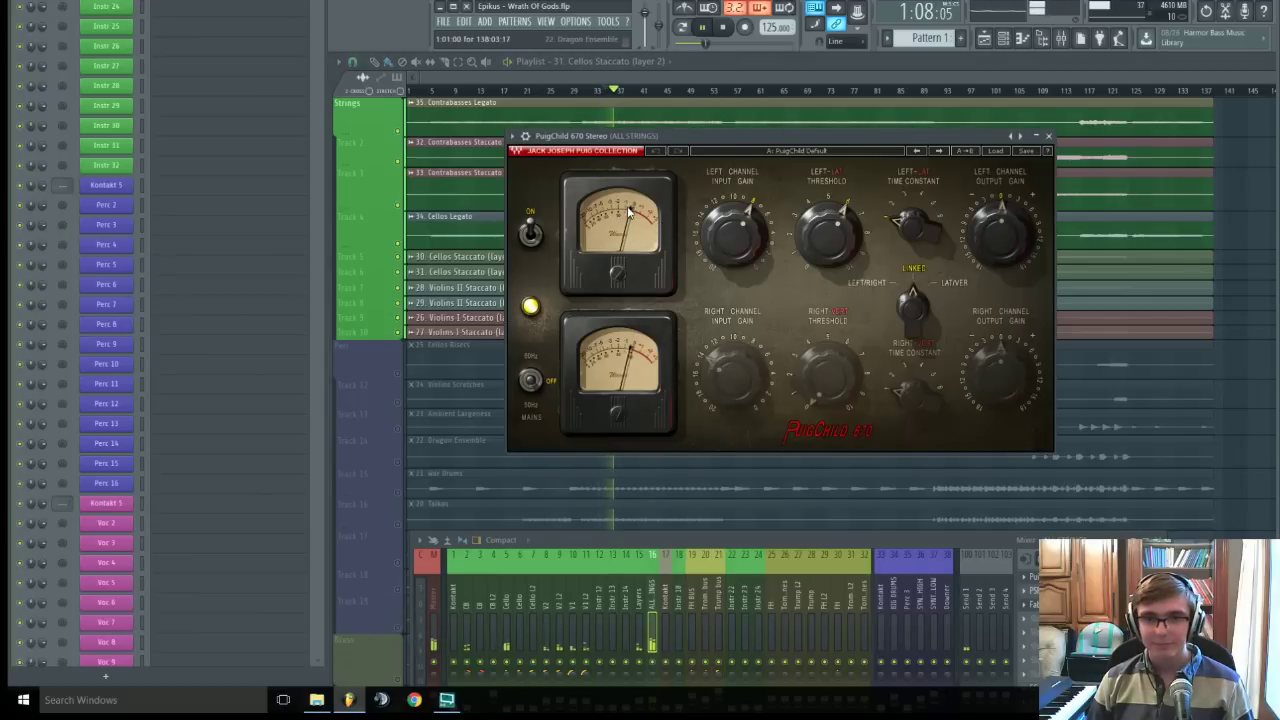
pyautogui.press('space')
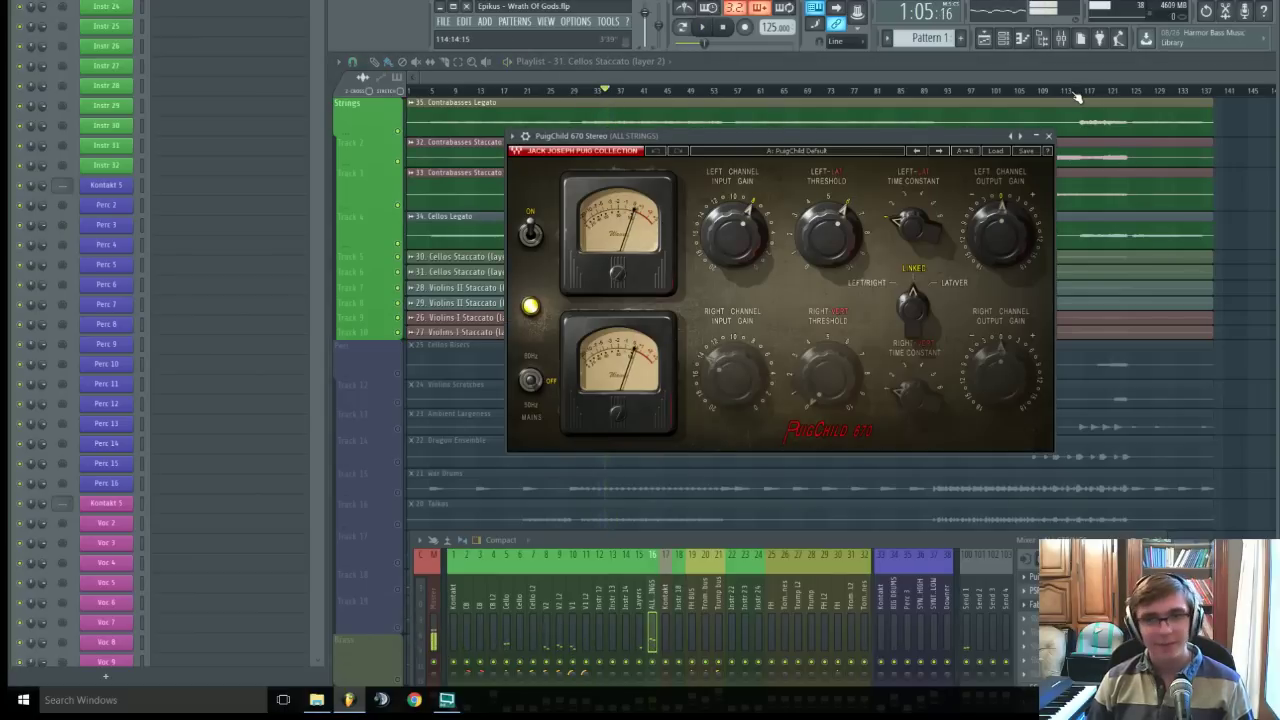
# - Audition the strings from about bar 114 while watching the PuigChild 670 gain-reduction meters, and close the compressor
pyautogui.click(1075, 93)
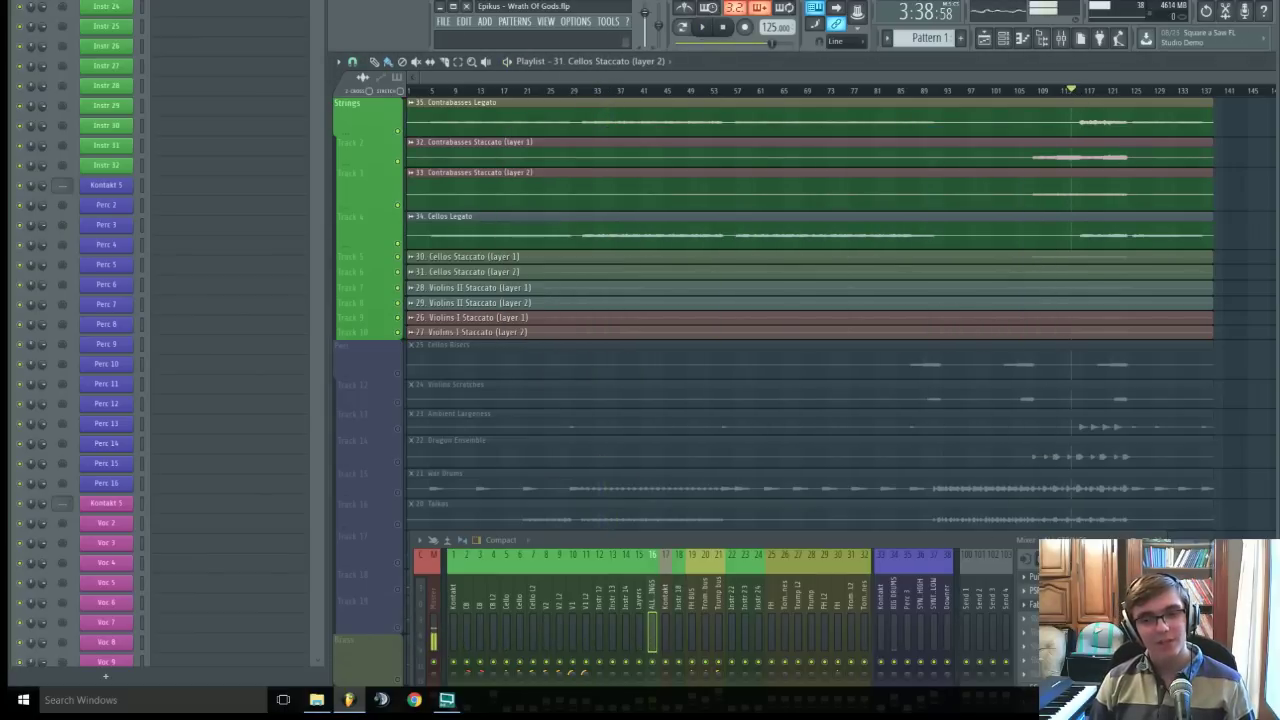
pyautogui.click(1068, 577)
pyautogui.press('space')
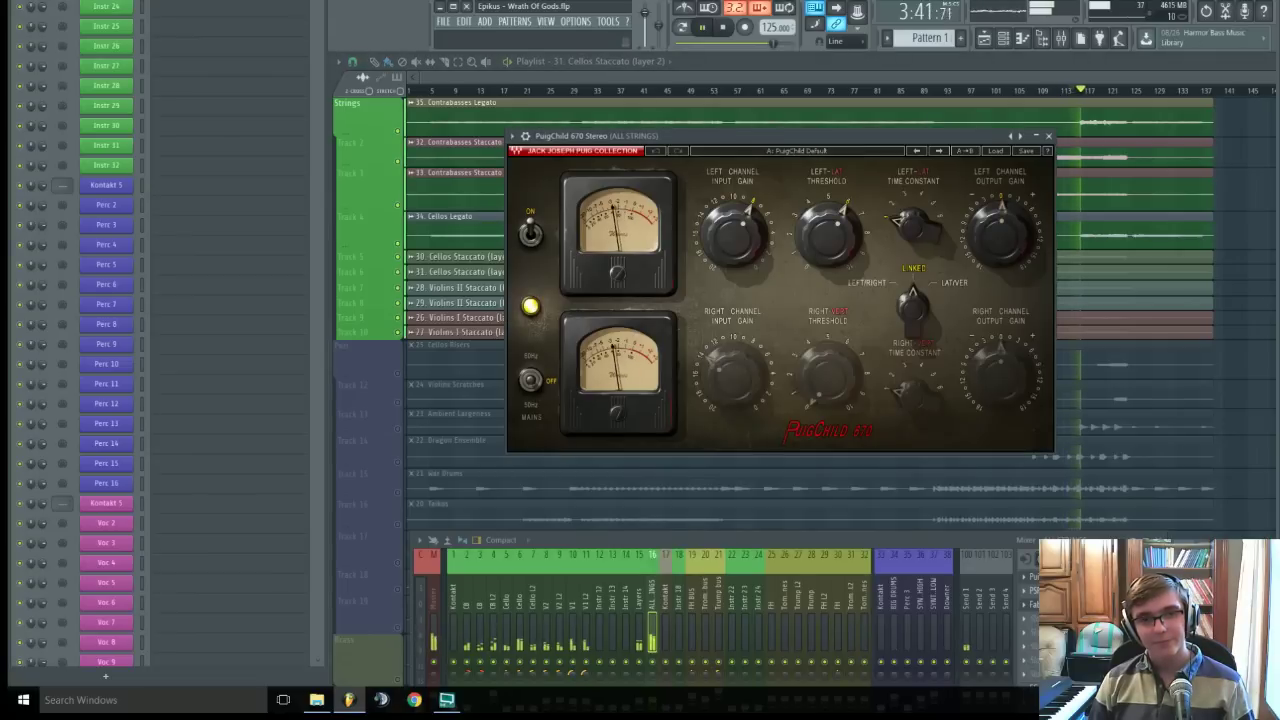
pyautogui.press('space')
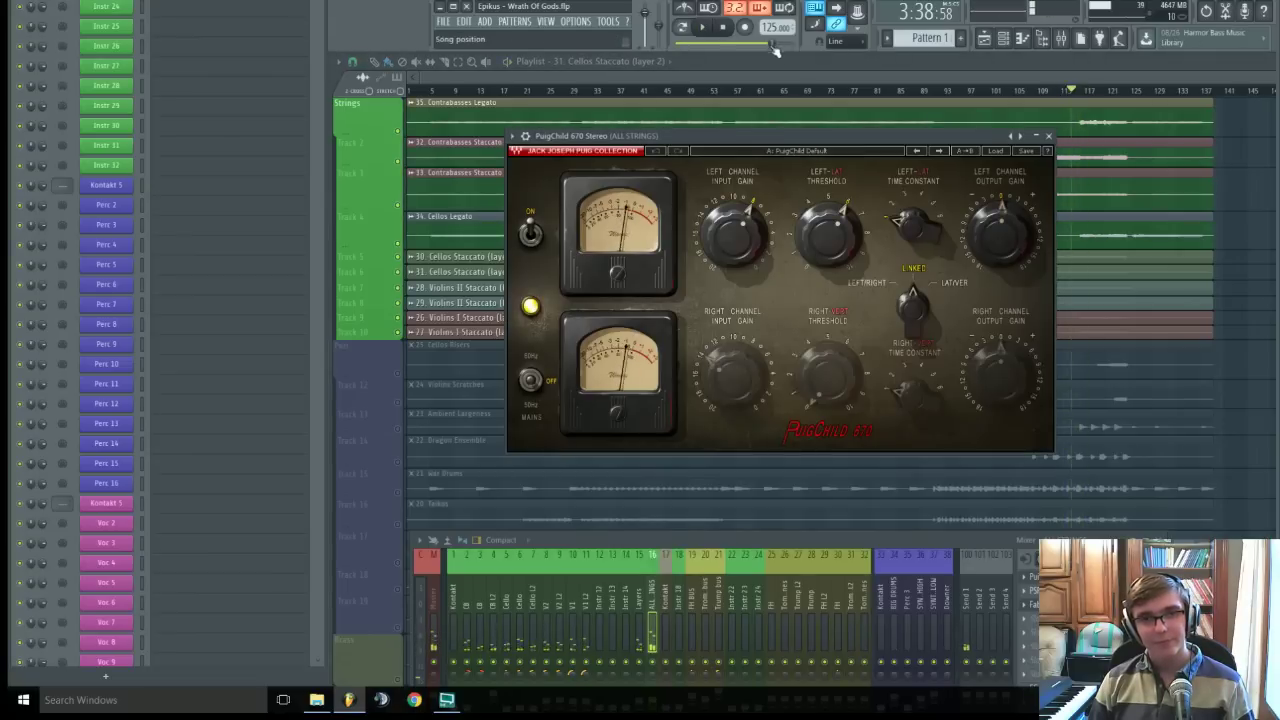
pyautogui.moveTo(809, 139); pyautogui.dragTo(793, 117)
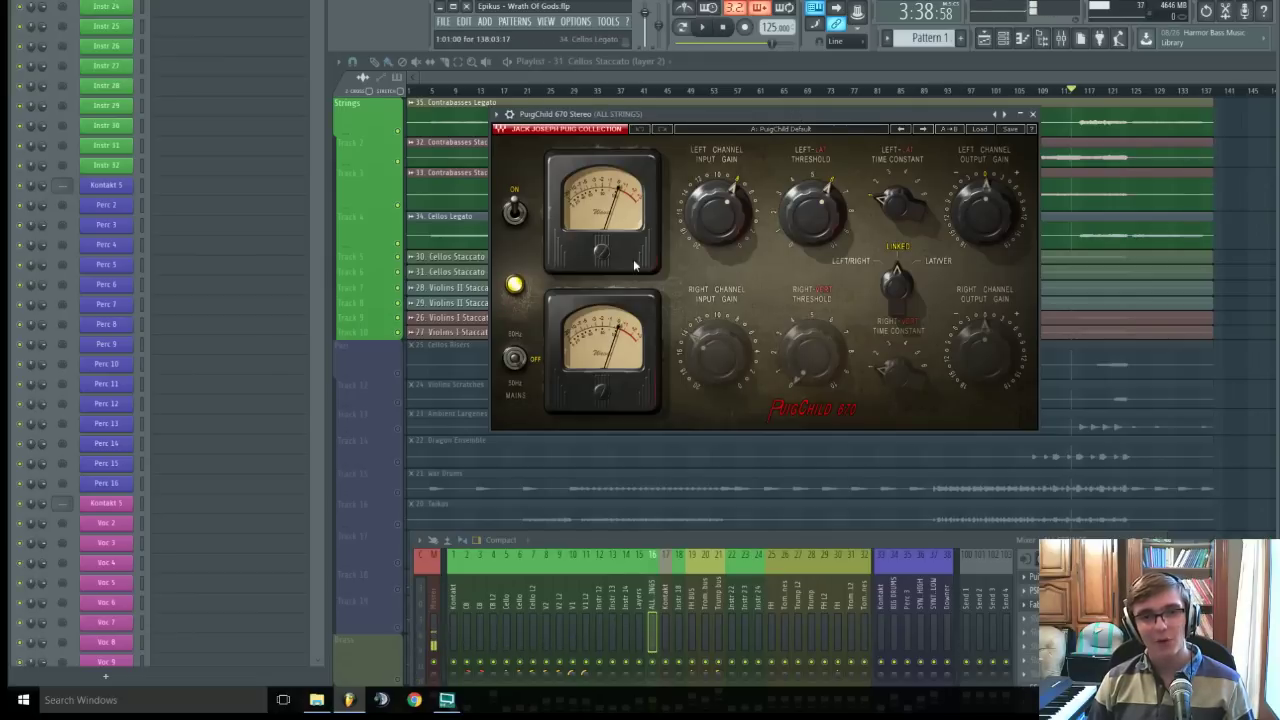
pyautogui.moveTo(736, 128)
pyautogui.mouseDown()
pyautogui.moveTo(794, 170)
pyautogui.moveTo(729, 150)
pyautogui.mouseUp()
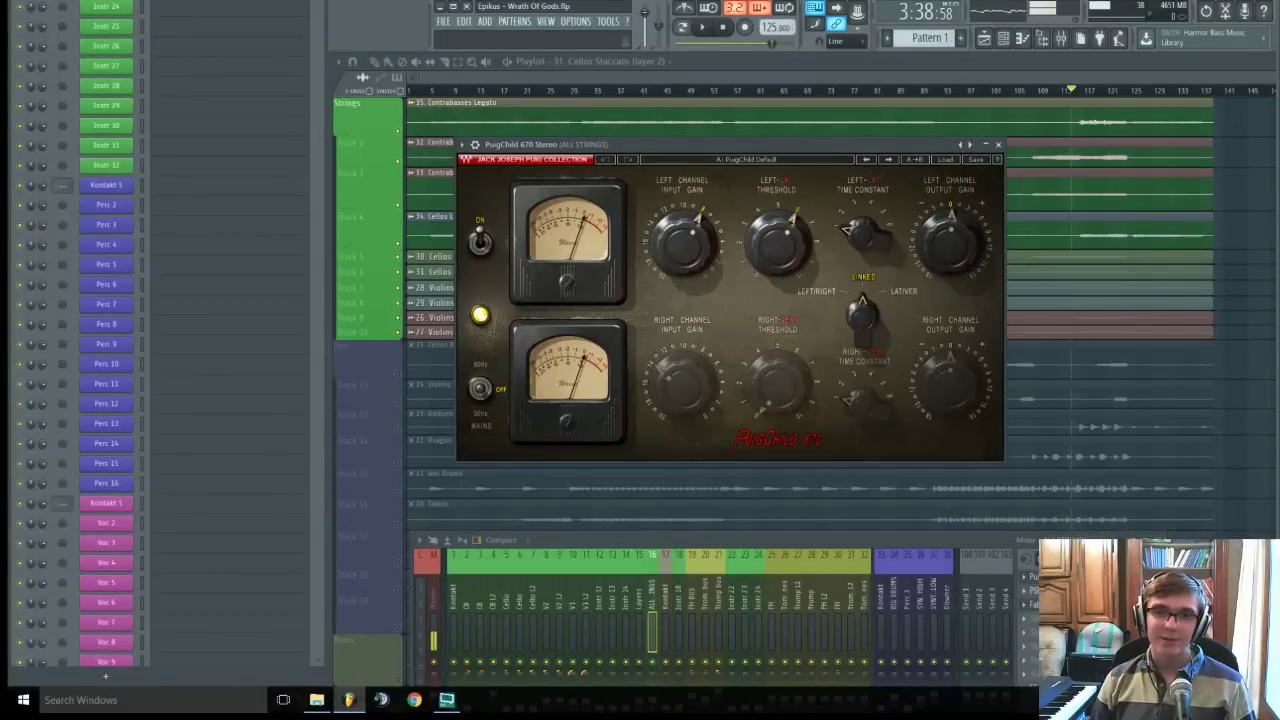
pyautogui.click(997, 144)
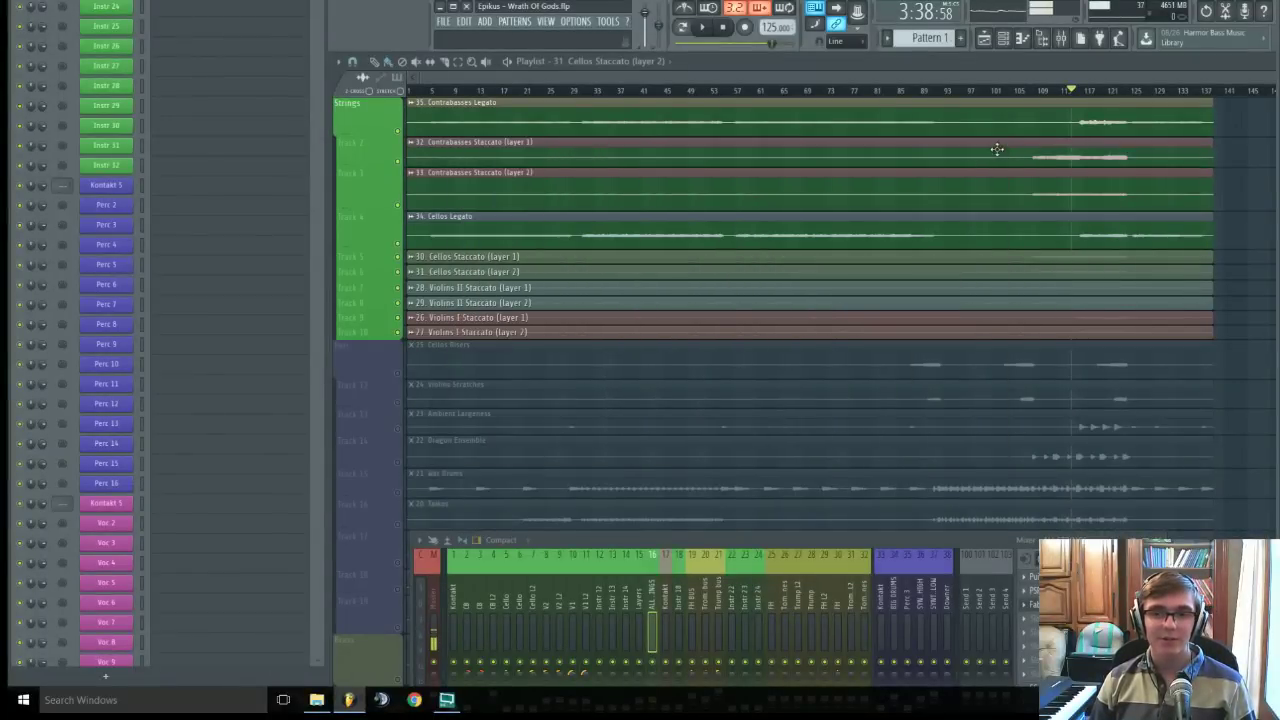
# - Open the PSP ClassicQex equalizer on the ALL STRINGS bus and uncover its window to examine the band settings
pyautogui.moveTo(930, 532); pyautogui.dragTo(896, 227)
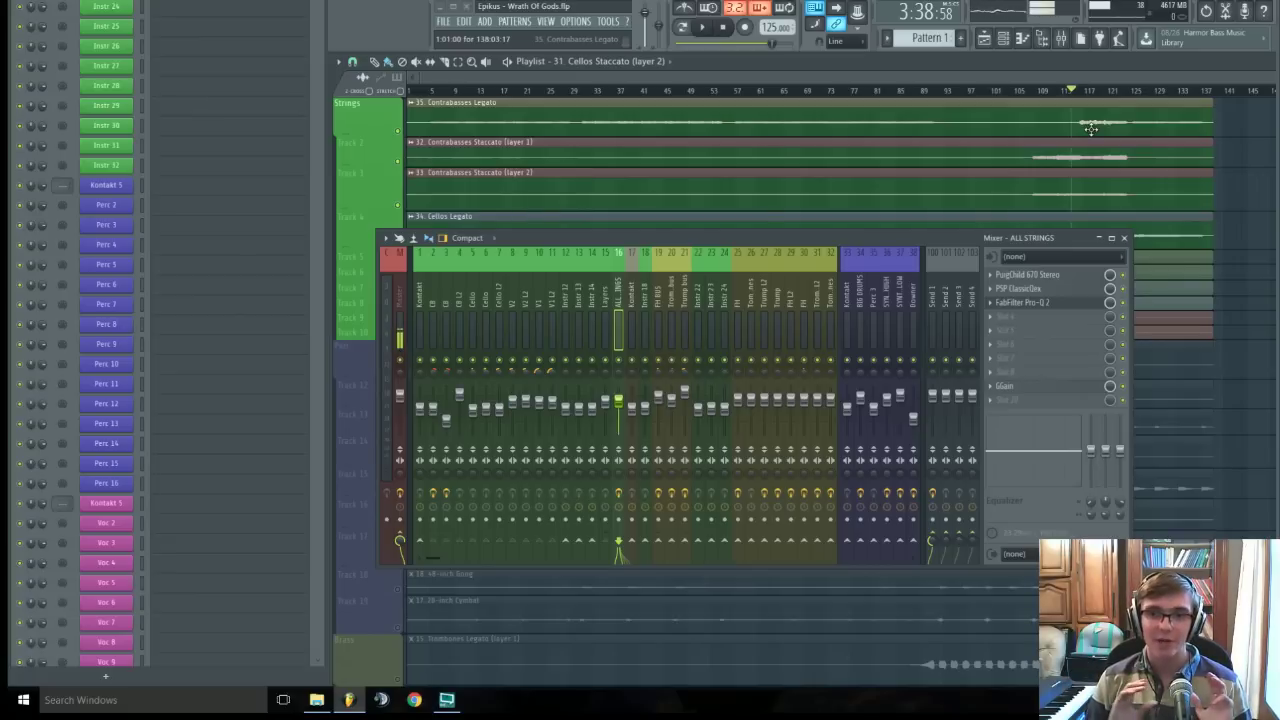
pyautogui.click(1054, 290)
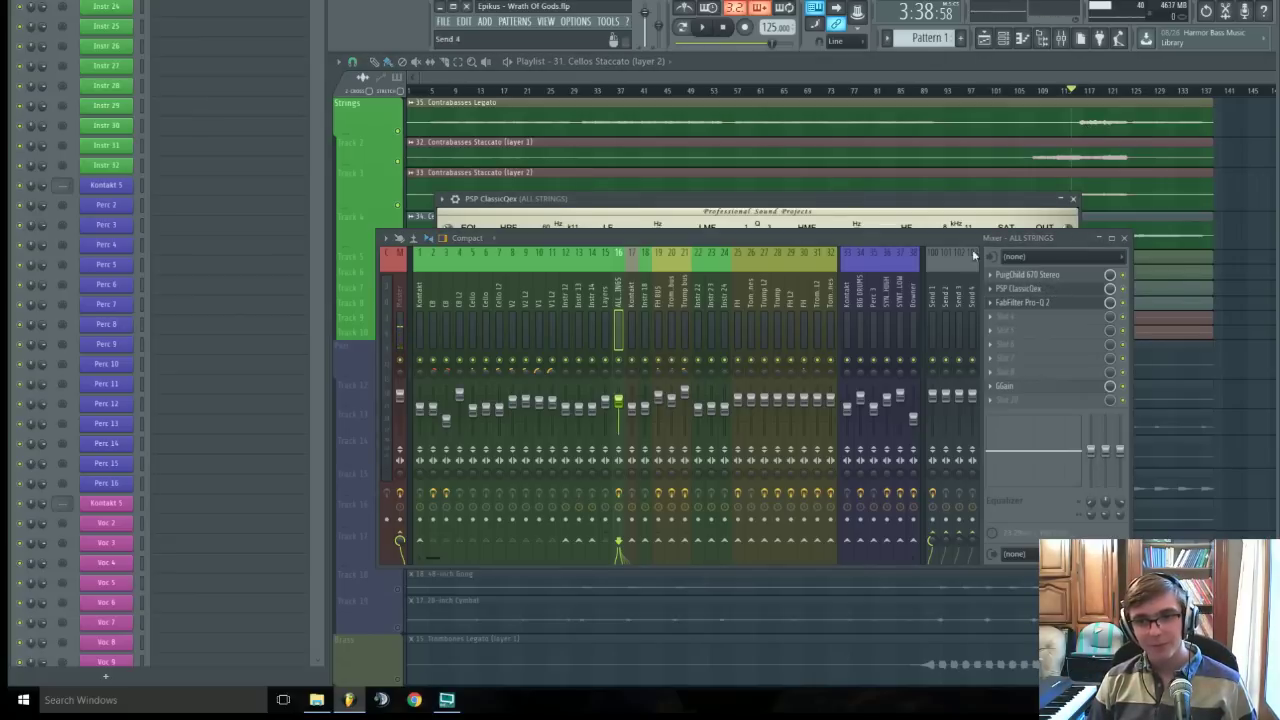
pyautogui.moveTo(914, 242); pyautogui.dragTo(926, 511)
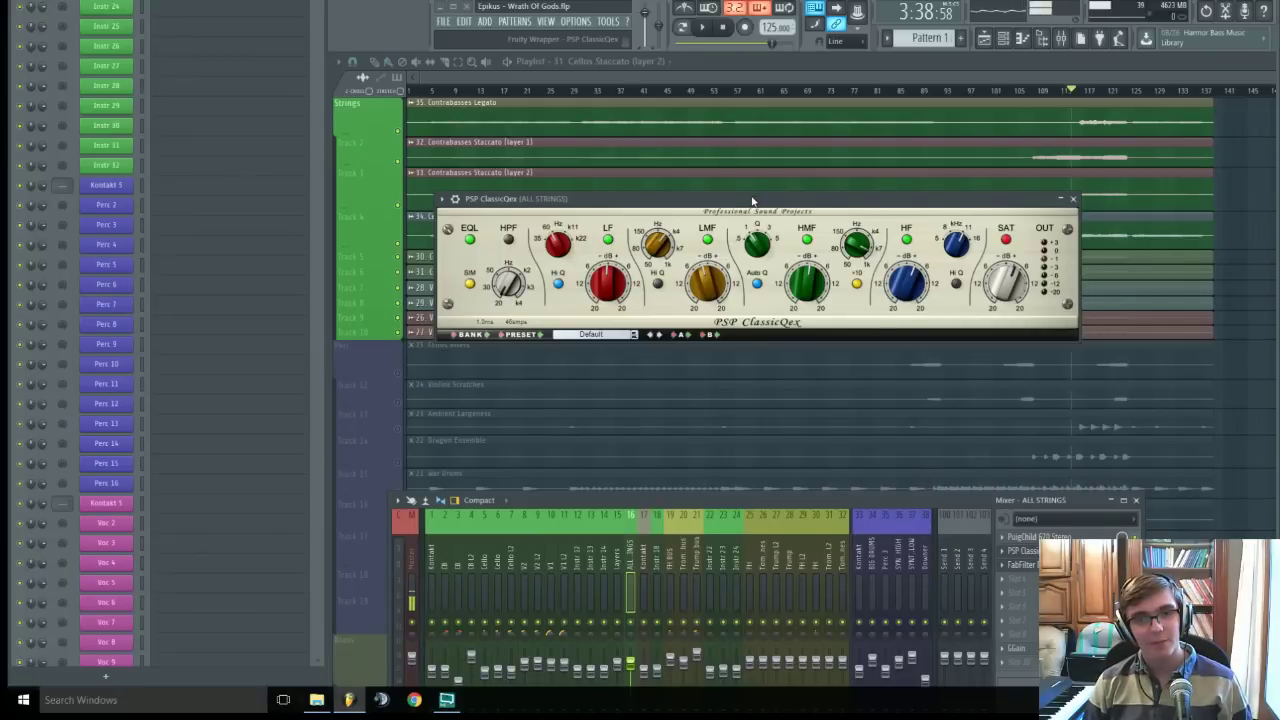
pyautogui.moveTo(752, 201); pyautogui.dragTo(792, 210)
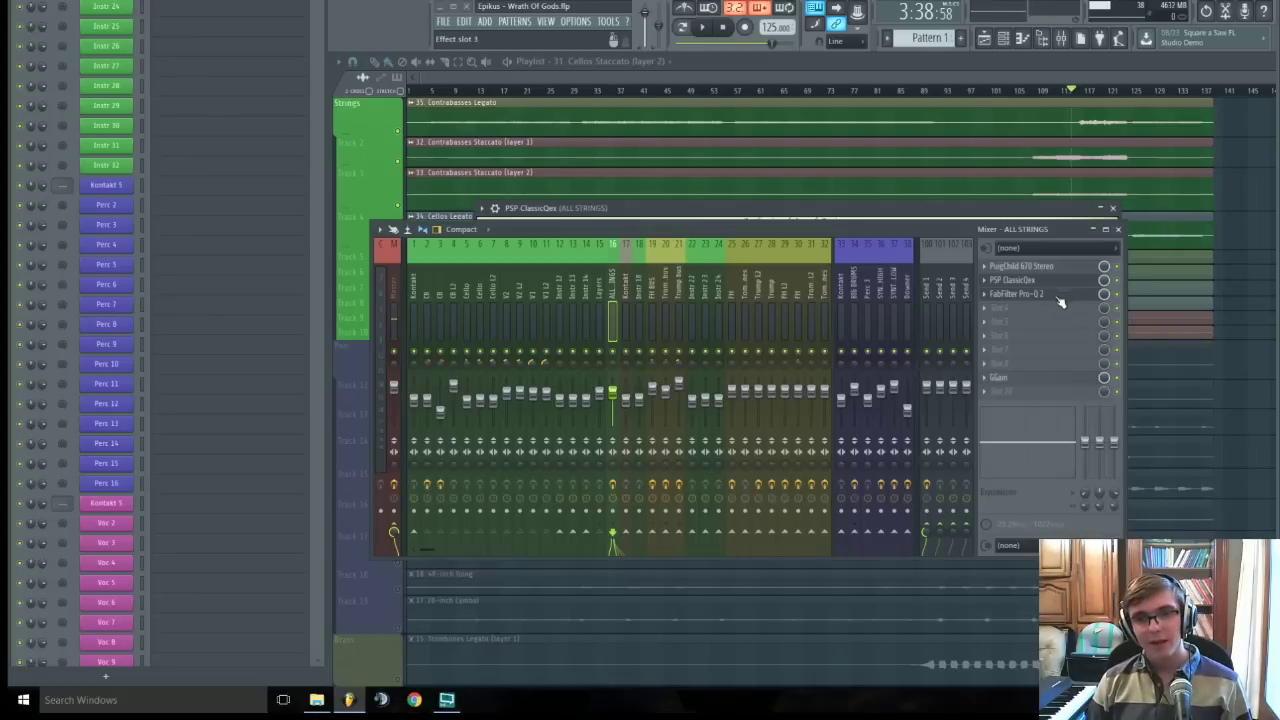
# - Open FabFilter Pro-Q 2 on the ALL STRINGS bus and move the mixer clear of its EQ curve
pyautogui.click(1060, 300)
pyautogui.moveTo(896, 222); pyautogui.dragTo(865, 541)
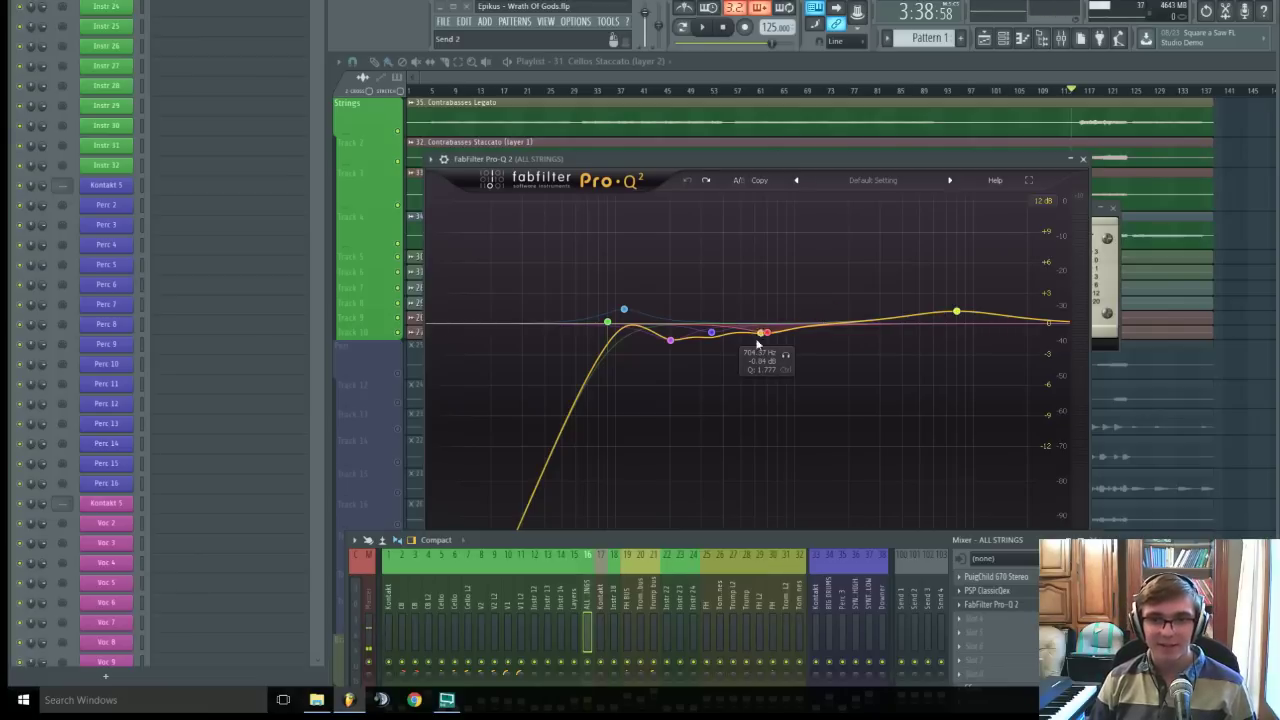
# - Audition the strings with the Pro-Q 2 band near 350 Hz boosted to +9.34 dB at Q 0.659, and undo the boost
pyautogui.press('space')
pyautogui.moveTo(711, 332); pyautogui.dragTo(713, 229)
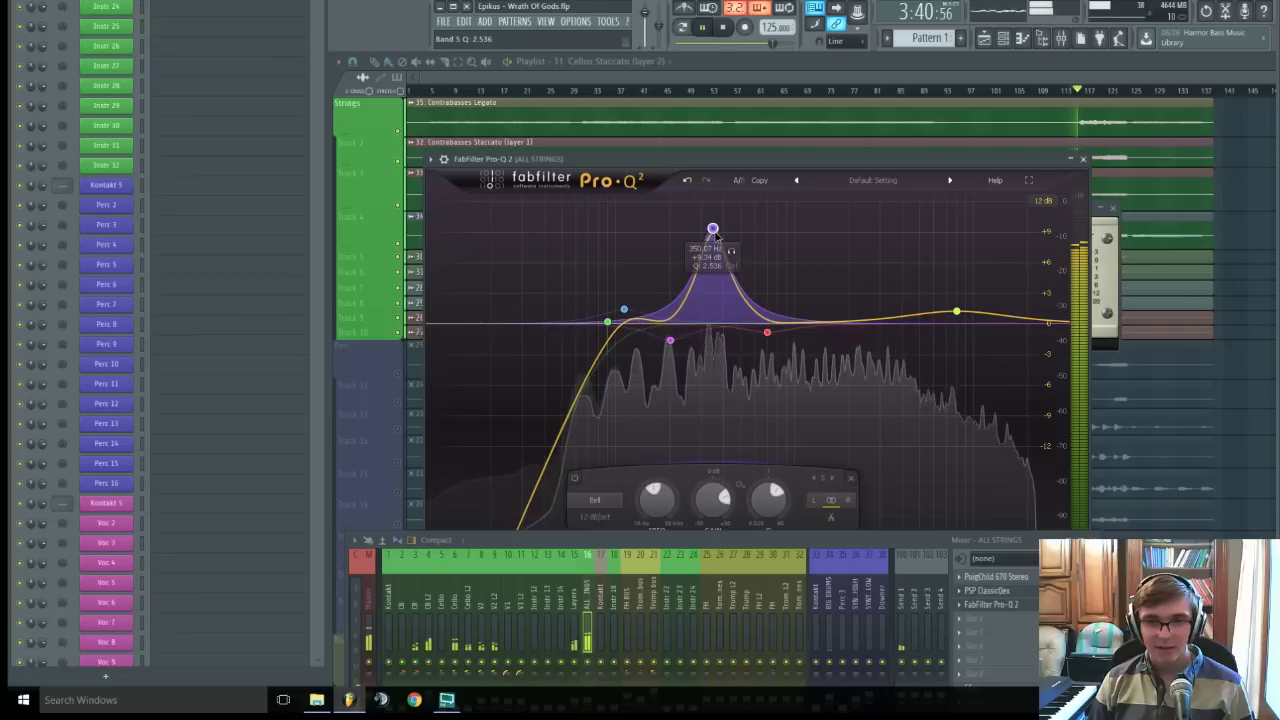
pyautogui.scroll(-8, 713, 232)
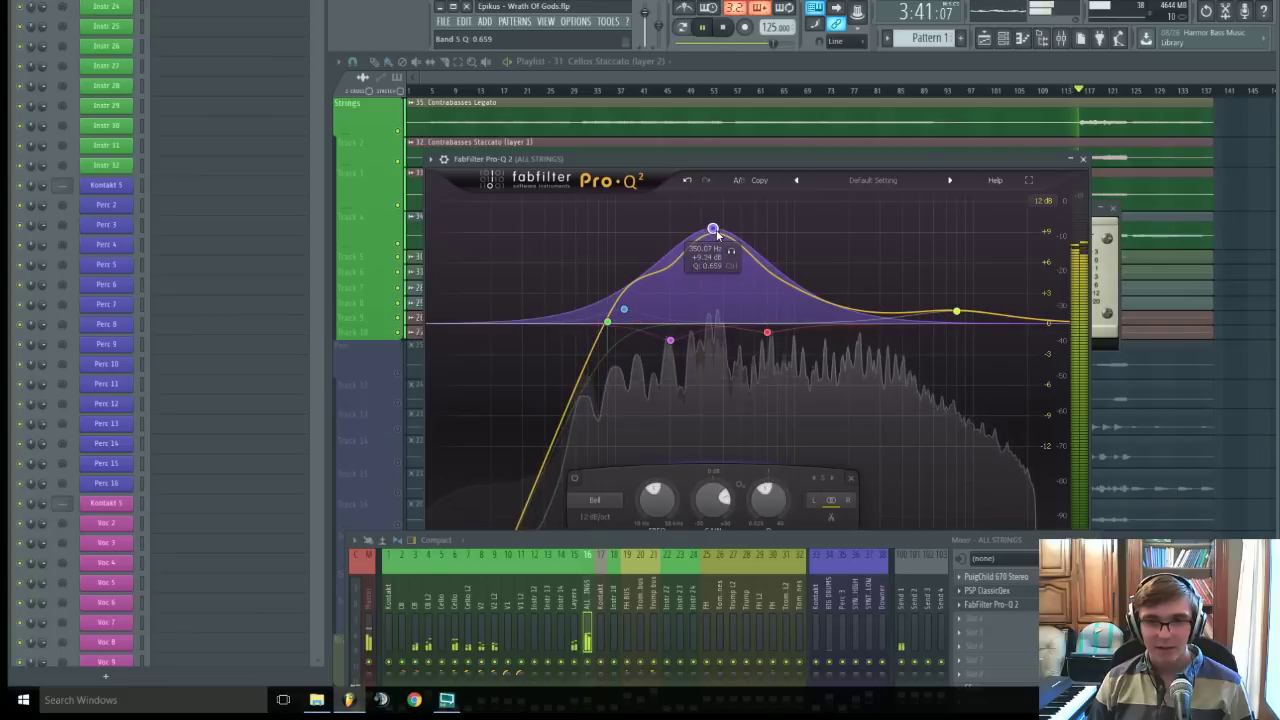
pyautogui.click(688, 180)
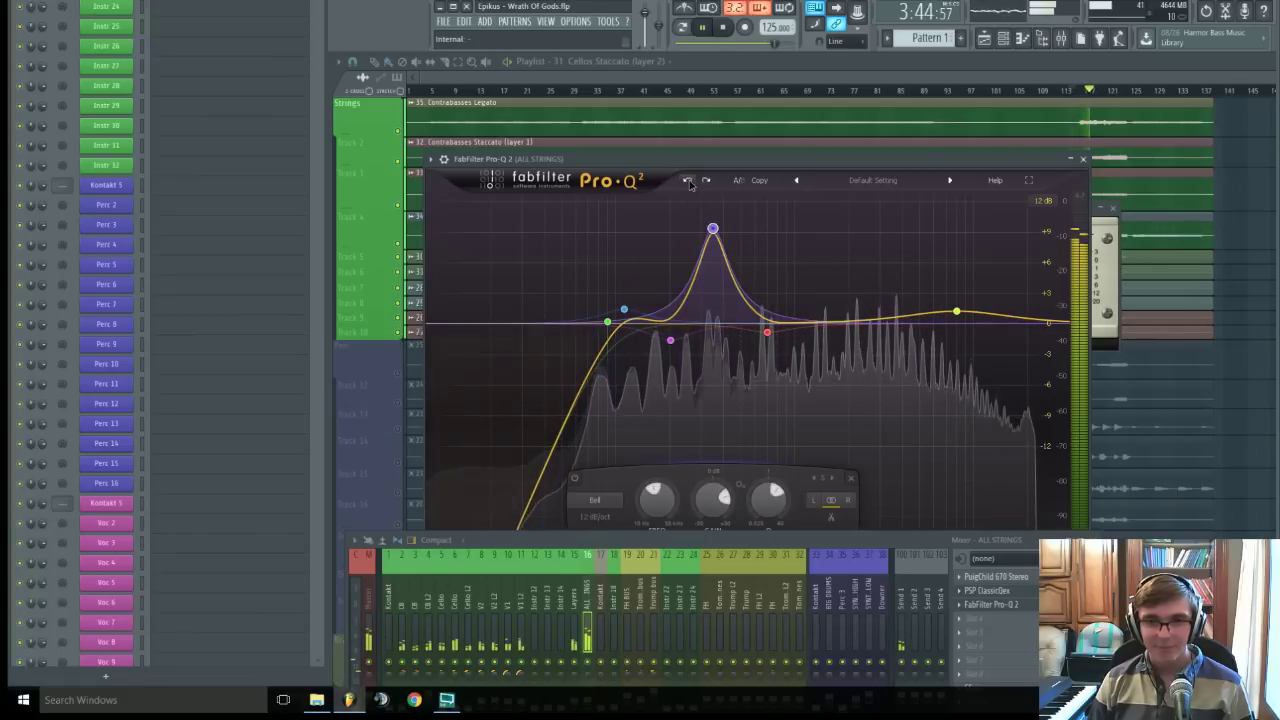
pyautogui.click(688, 180)
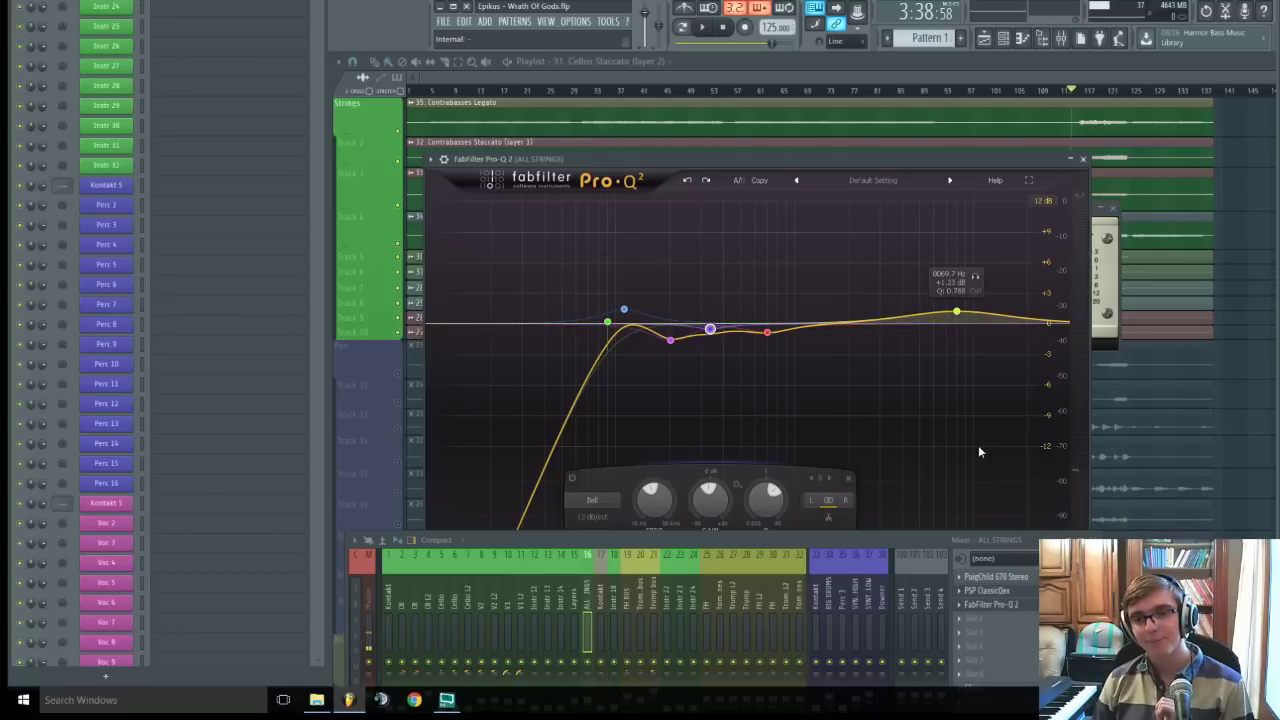
# - Reopen PSP ClassicQex from the strings bus to examine its high-frequency band, and close it again
pyautogui.moveTo(940, 546); pyautogui.dragTo(913, 434)
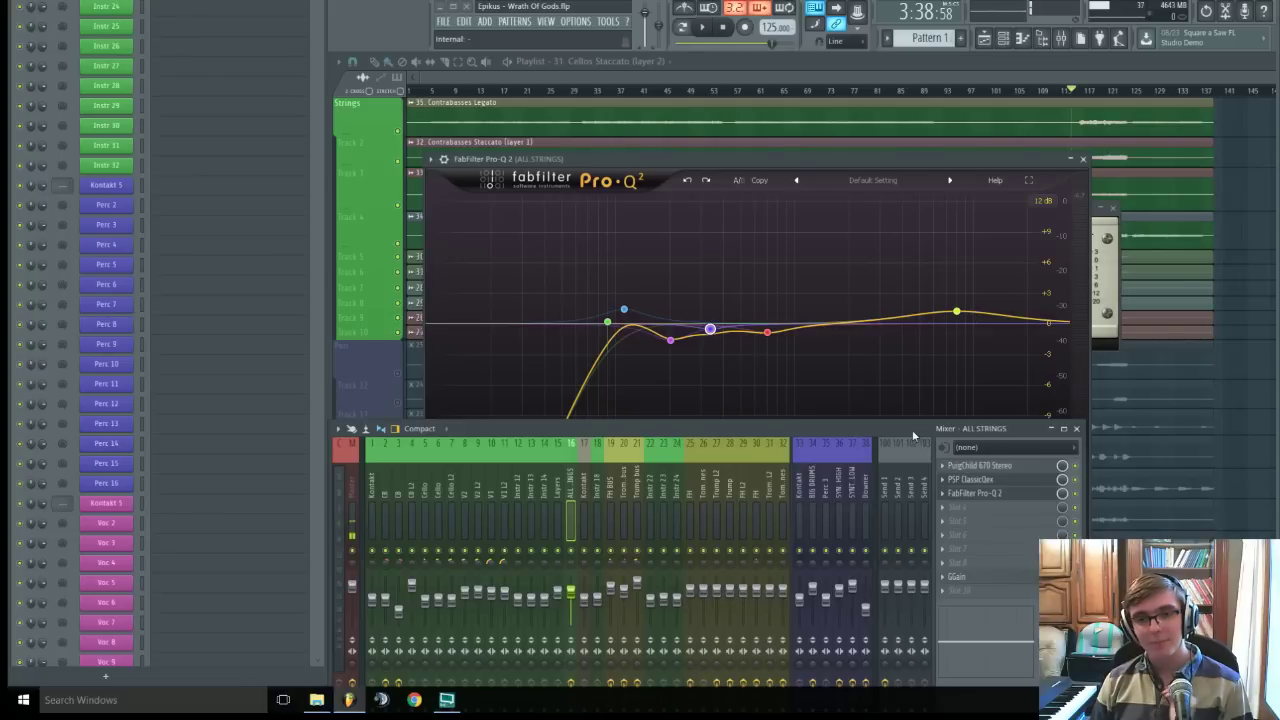
pyautogui.click(975, 479)
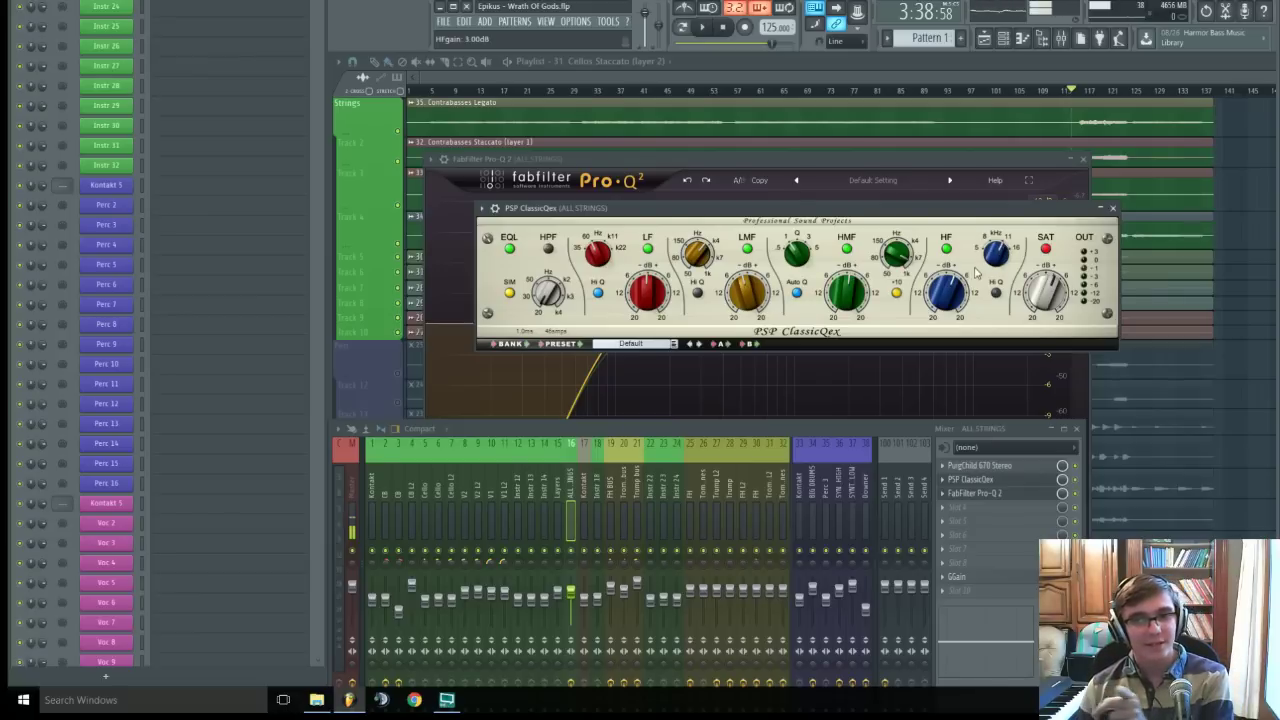
pyautogui.click(1112, 208)
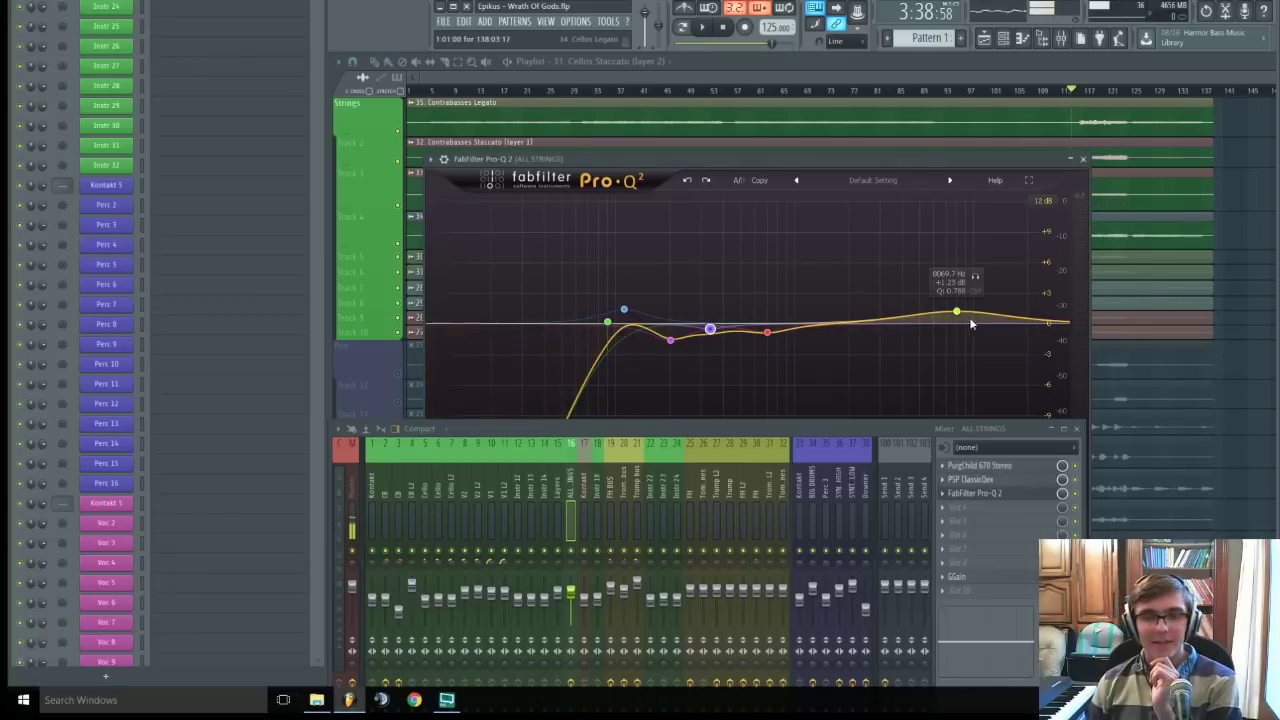
# - Bring the full Pro-Q 2 window into view, examine its low and low-mid bands, and close the equalizer
pyautogui.moveTo(942, 161); pyautogui.dragTo(928, 125)
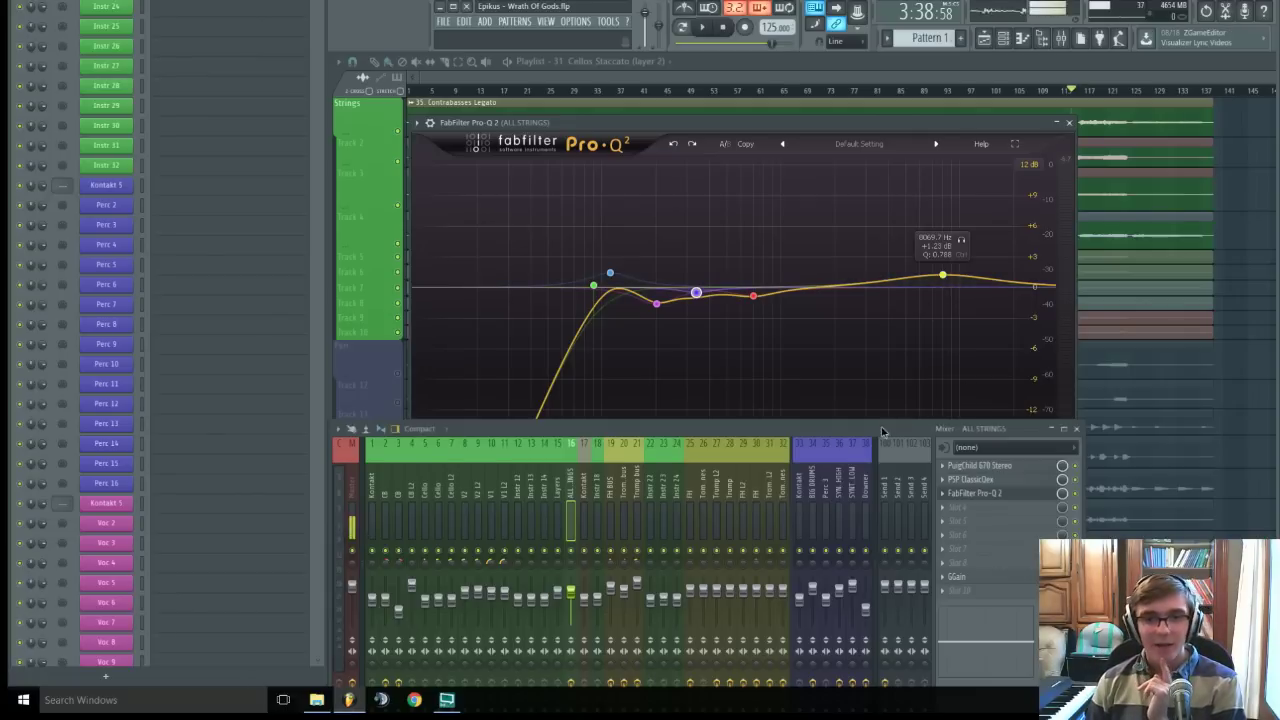
pyautogui.moveTo(884, 430); pyautogui.dragTo(993, 553)
pyautogui.moveTo(686, 124); pyautogui.dragTo(722, 111)
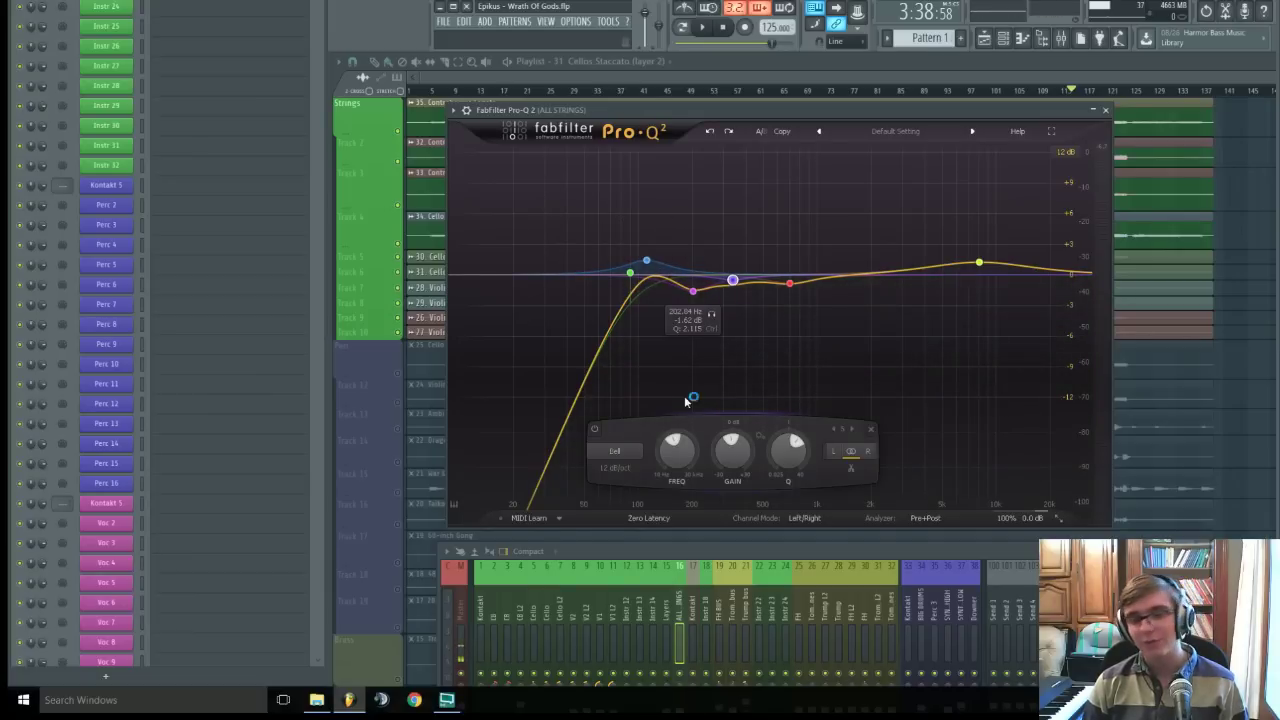
pyautogui.click(1112, 118)
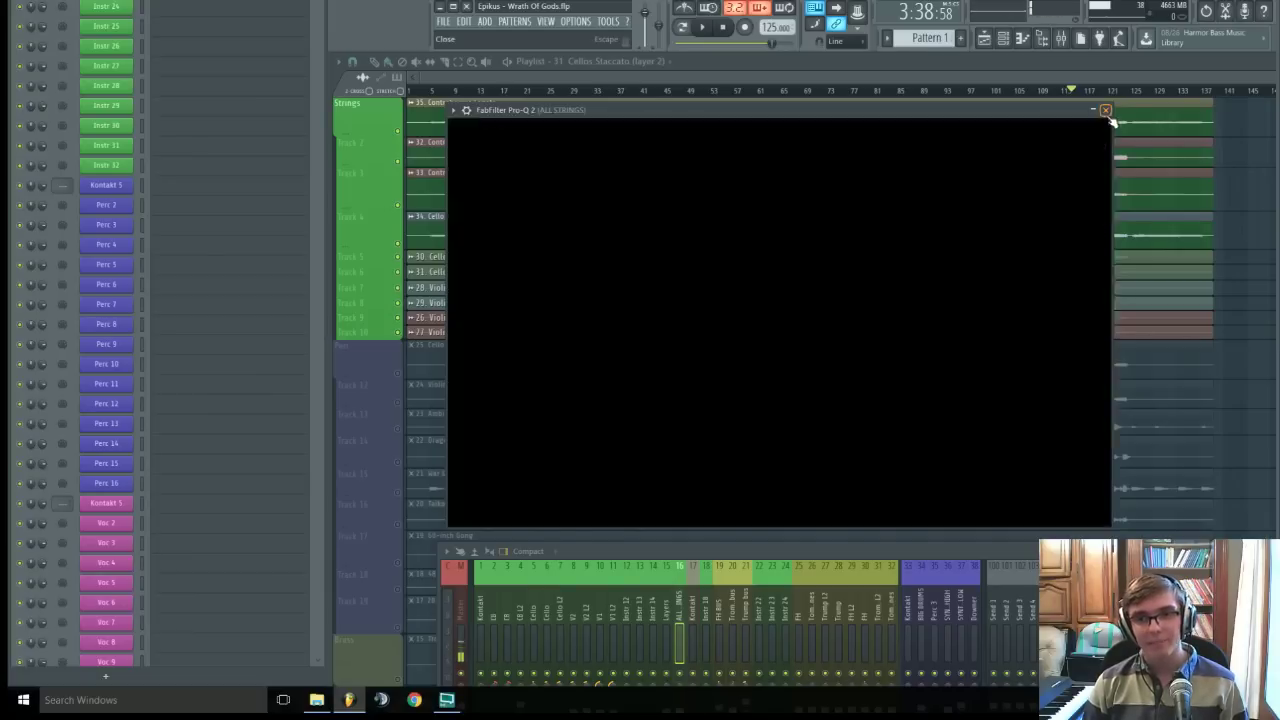
# - Play the soloed strings from about 1:45 in the playlist, with the mixer moved clear of the tracks
pyautogui.click(735, 91)
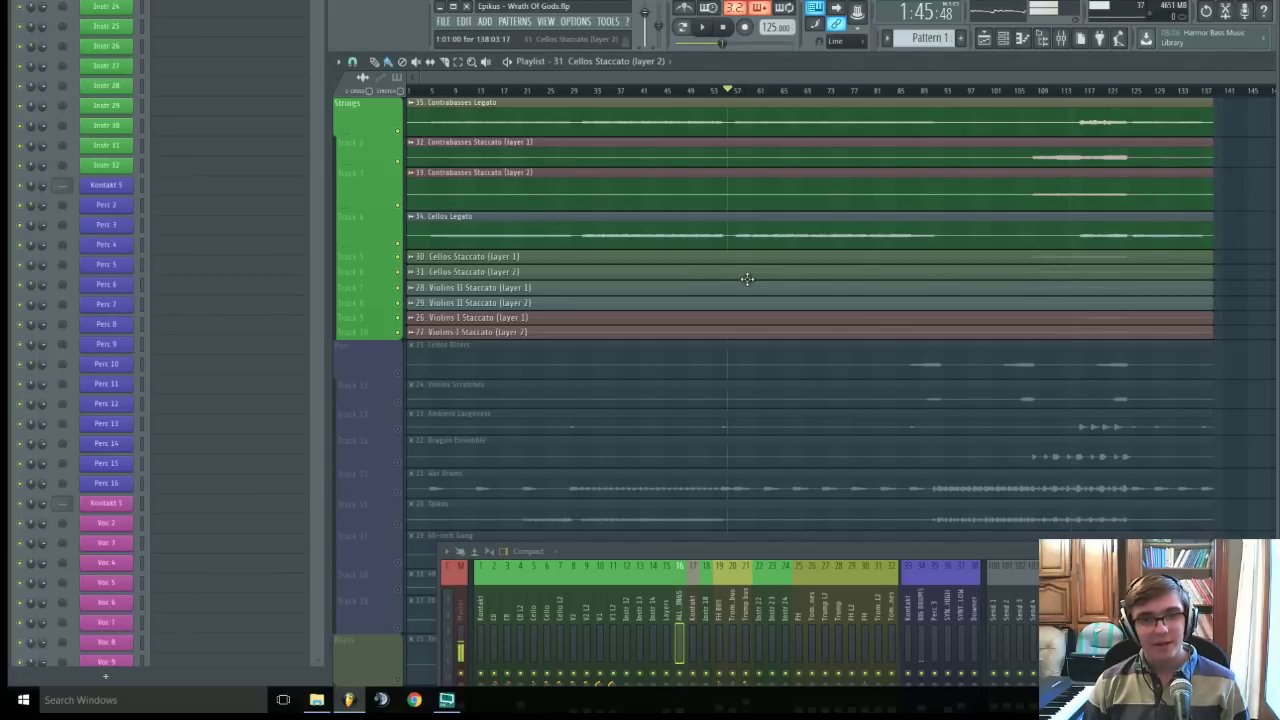
pyautogui.moveTo(730, 560)
pyautogui.mouseDown()
pyautogui.moveTo(728, 466)
pyautogui.moveTo(724, 580)
pyautogui.mouseUp()
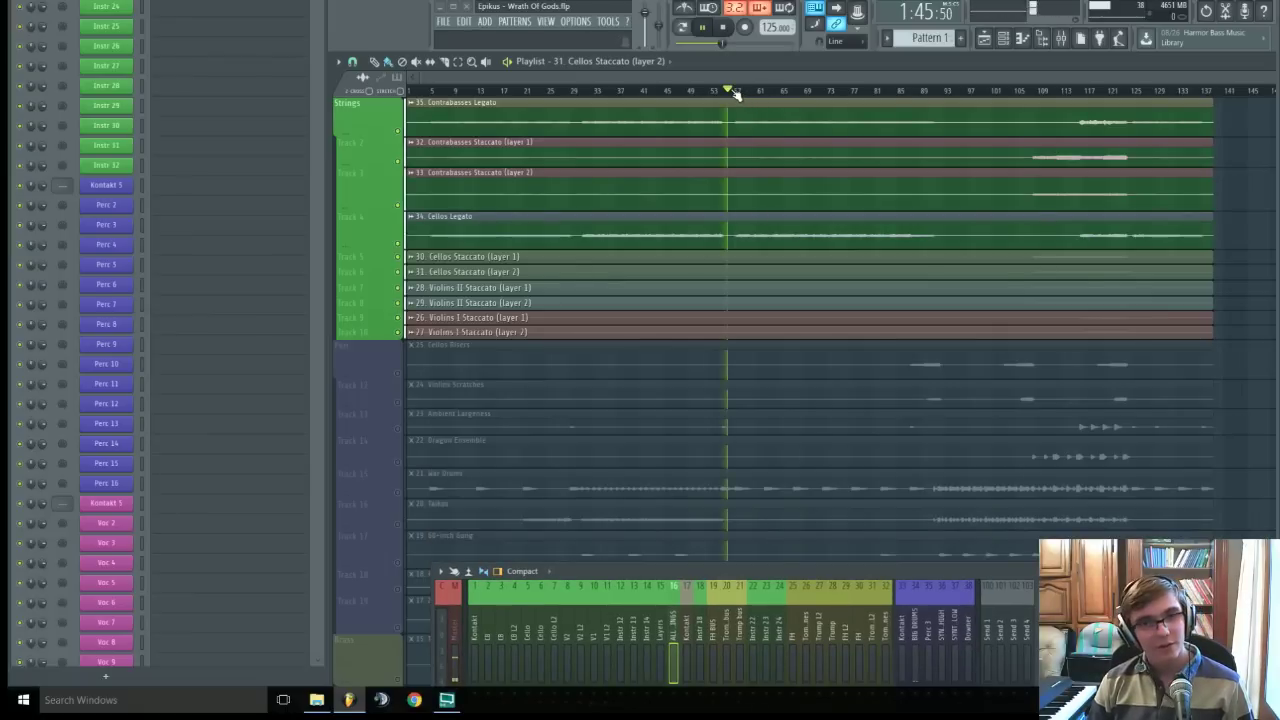
pyautogui.press('space')
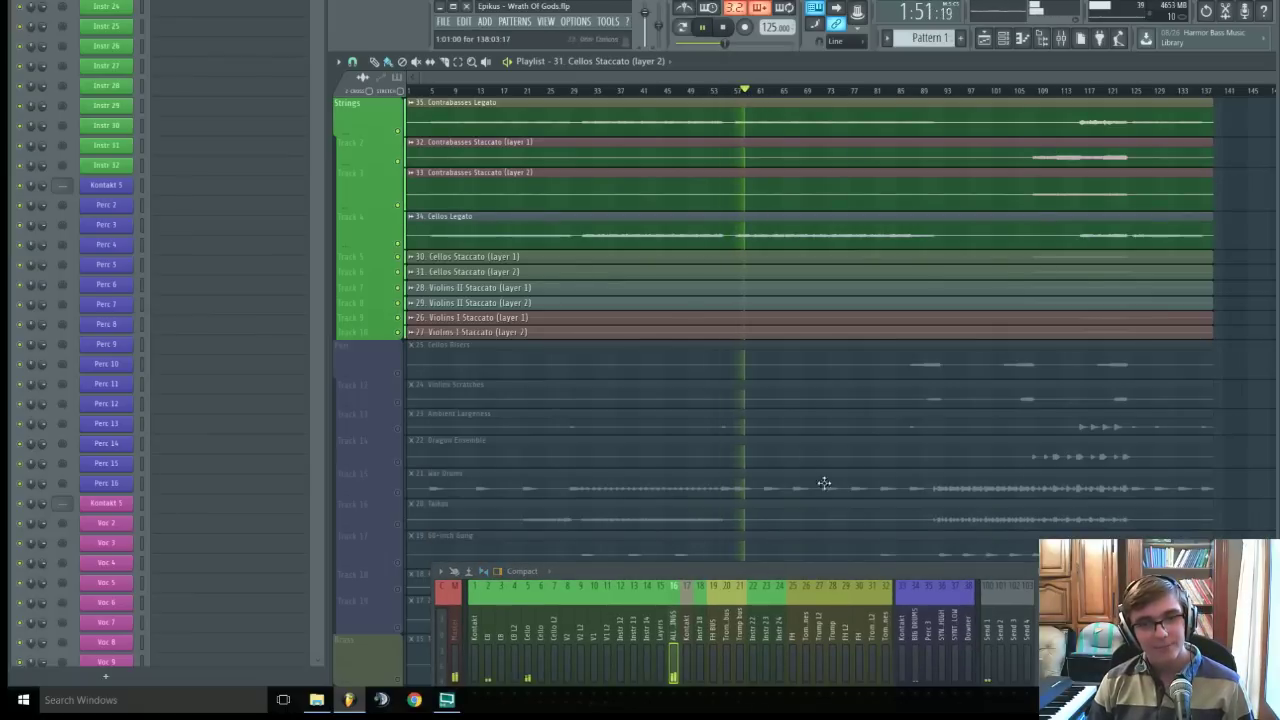
# - Unsolo the strings so that every track is active, and play the full arrangement for comparison
pyautogui.moveTo(828, 571); pyautogui.dragTo(800, 253)
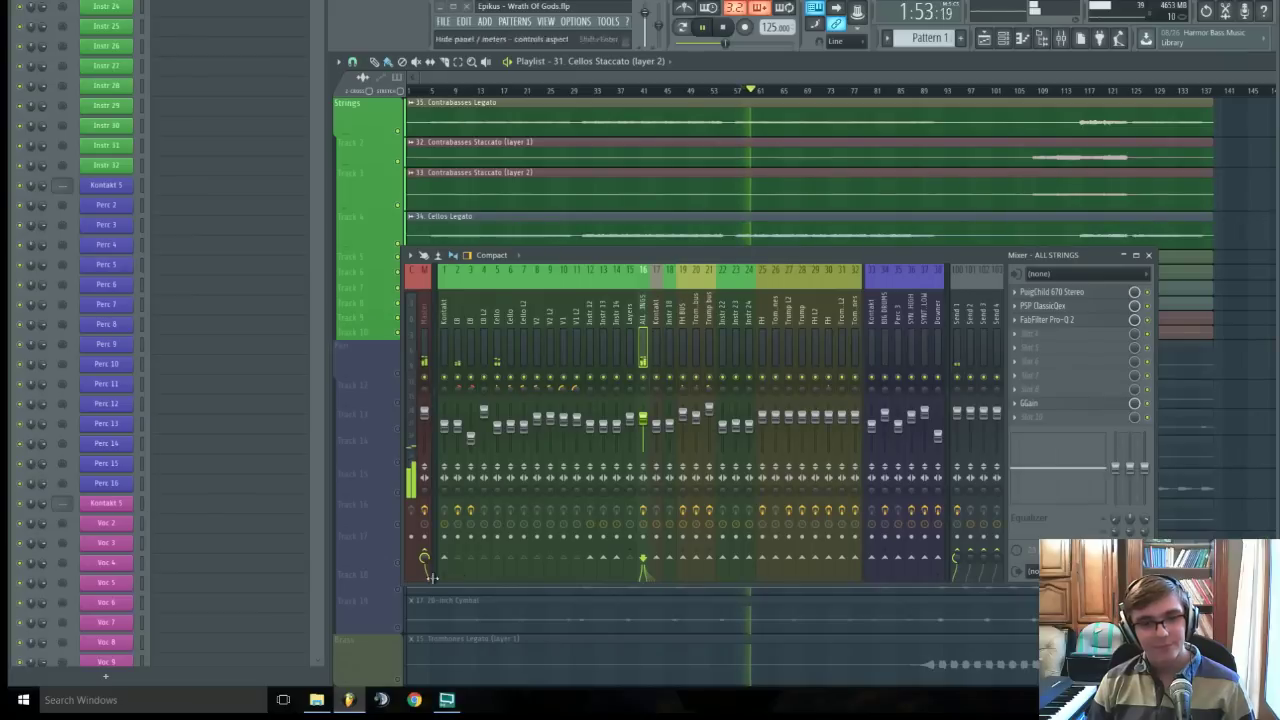
pyautogui.rightClick(398, 590)
pyautogui.press('space')
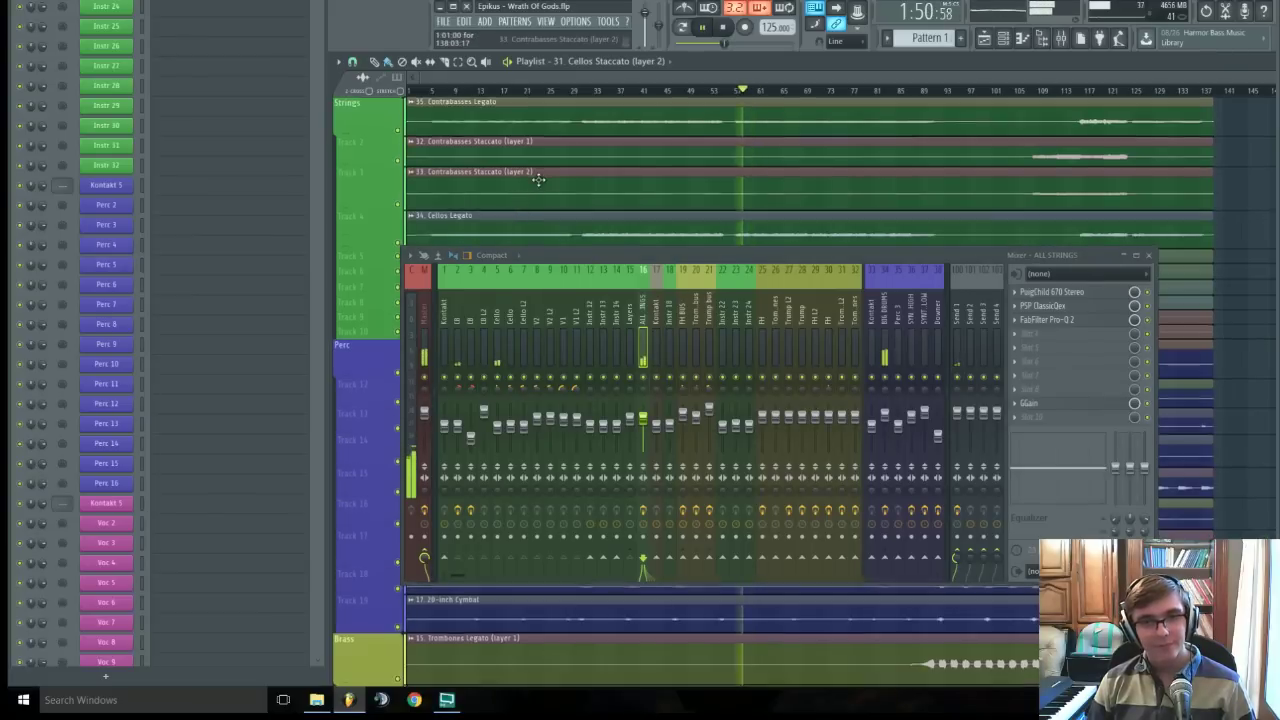
# - Examine the Pro-Q 2 automation envelopes below the SFX tracks and the low-cut band on the ALL STRINGS bus, and close the equalizer
pyautogui.scroll(-10, 534, 171)
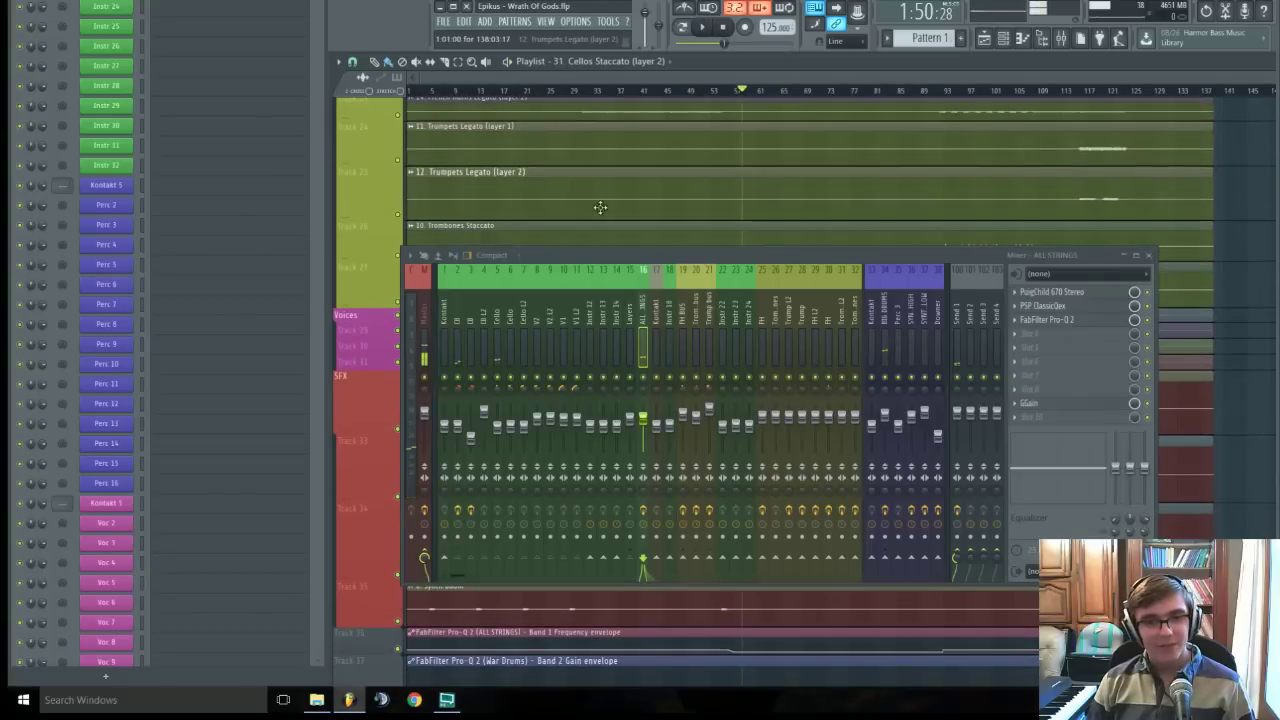
pyautogui.scroll(-8, 600, 206)
pyautogui.click(1060, 319)
pyautogui.moveTo(800, 259); pyautogui.dragTo(844, 578)
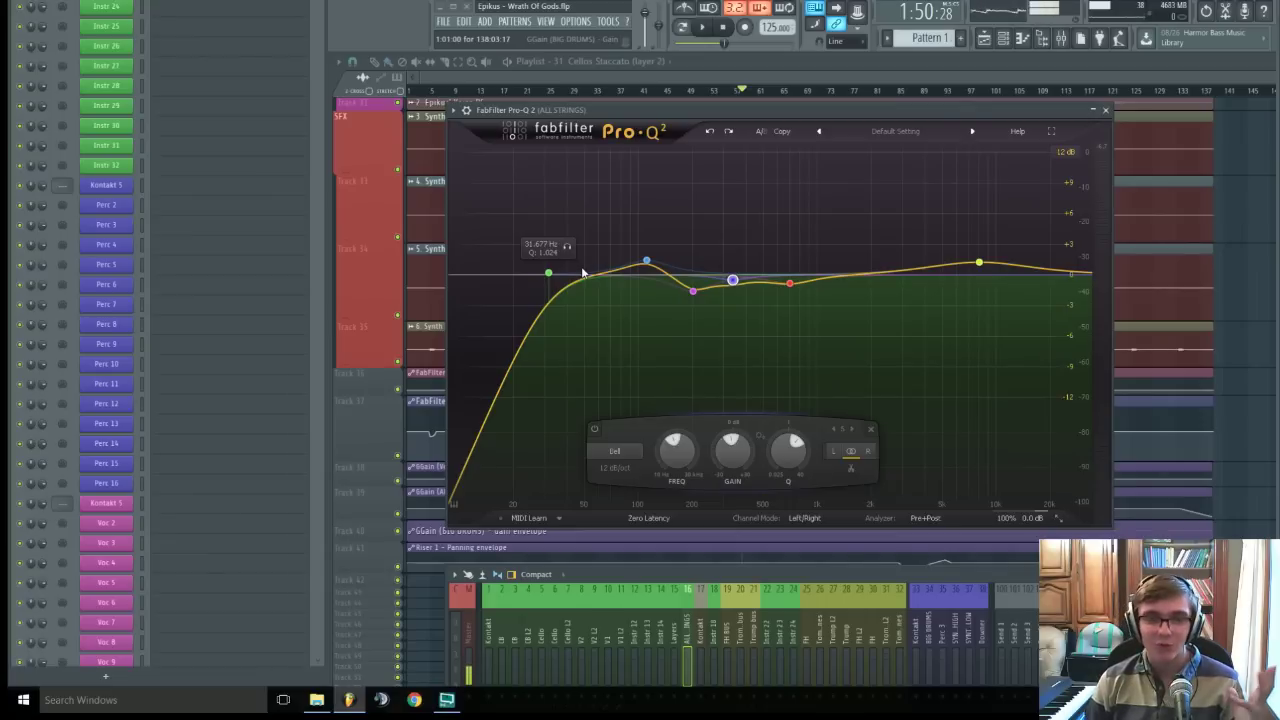
pyautogui.click(1107, 112)
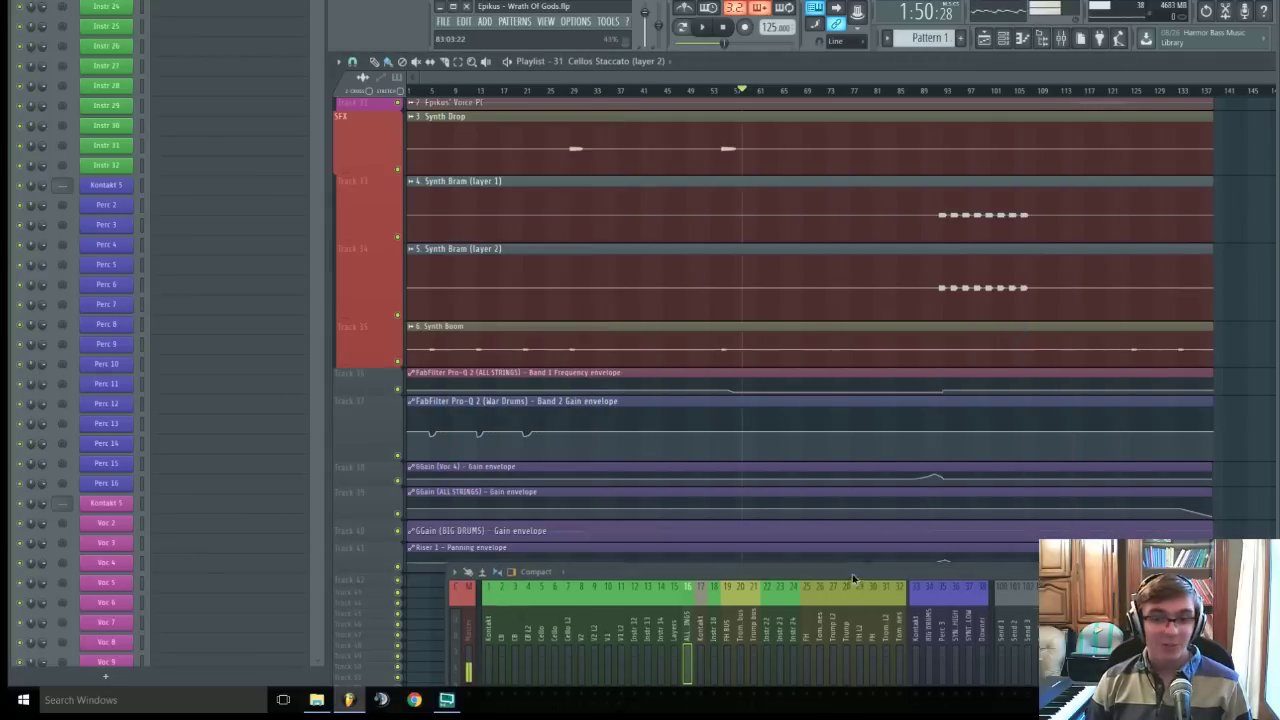
pyautogui.moveTo(853, 582); pyautogui.dragTo(833, 257)
pyautogui.click(445, 330)
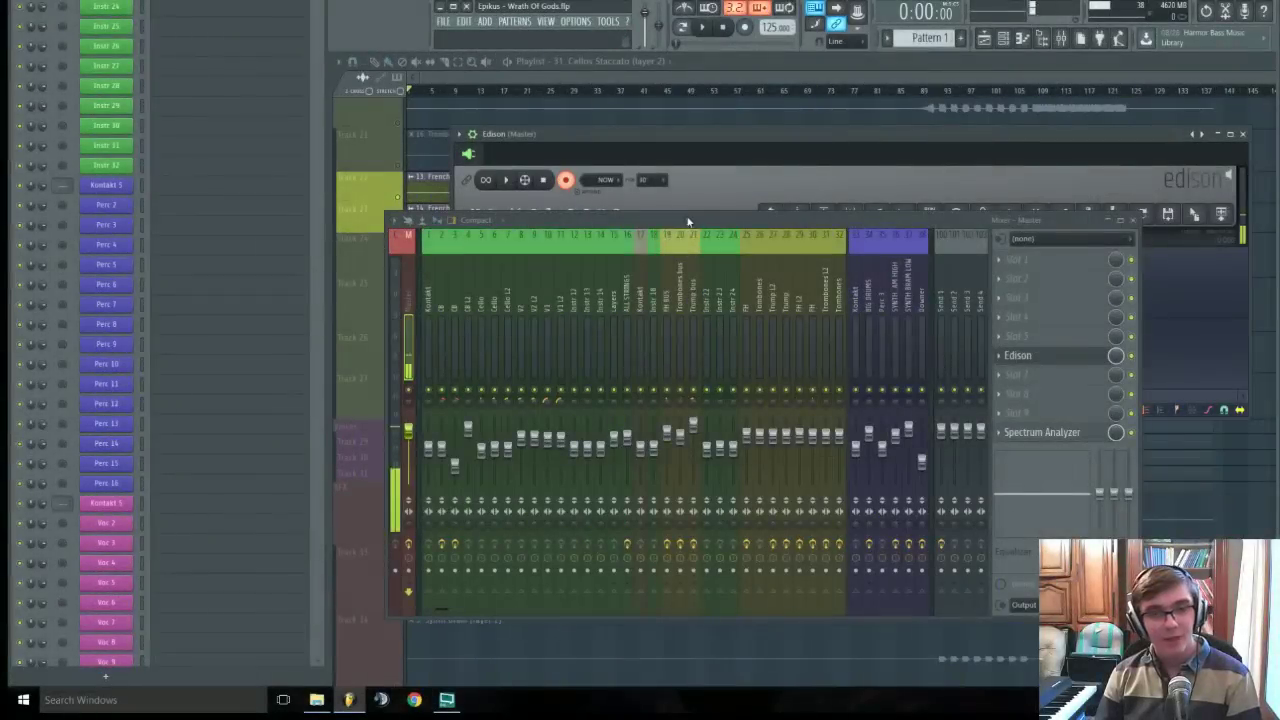
# - Play the soloed French horns from about 3:27 and open FabFilter Pro-Q 2 on the FH BUS
pyautogui.moveTo(688, 222); pyautogui.dragTo(688, 258)
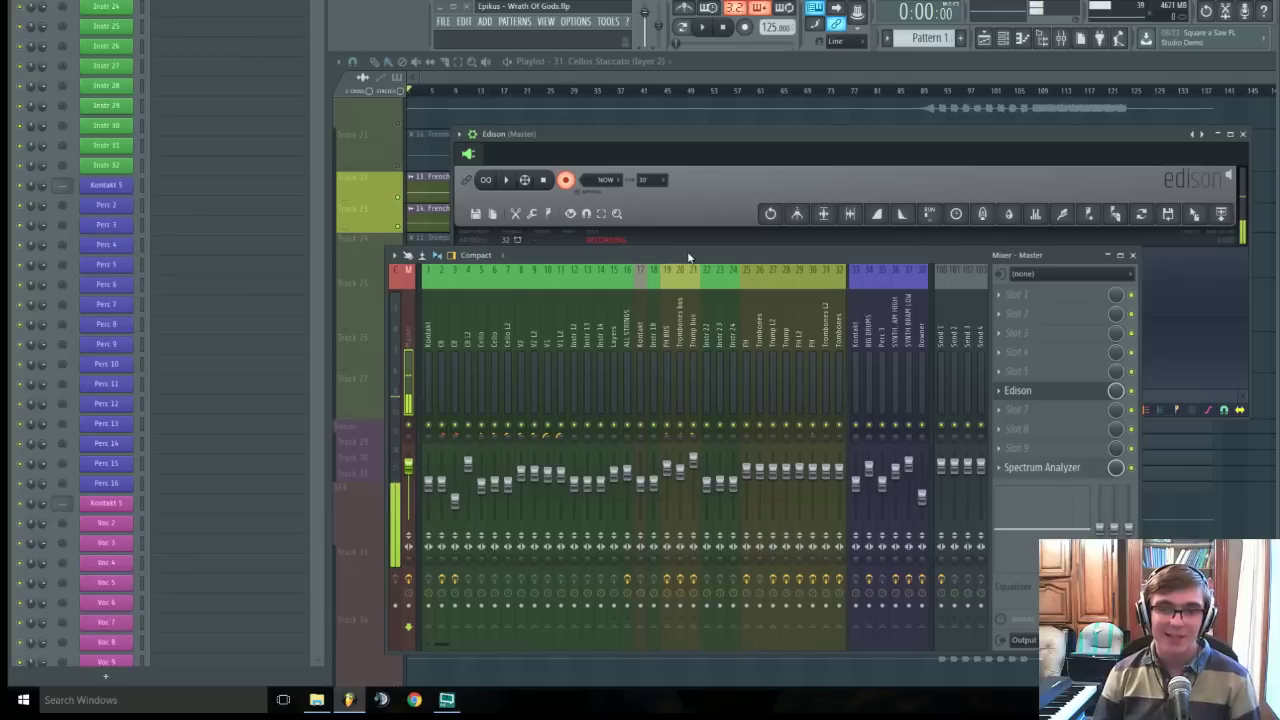
pyautogui.click(813, 328)
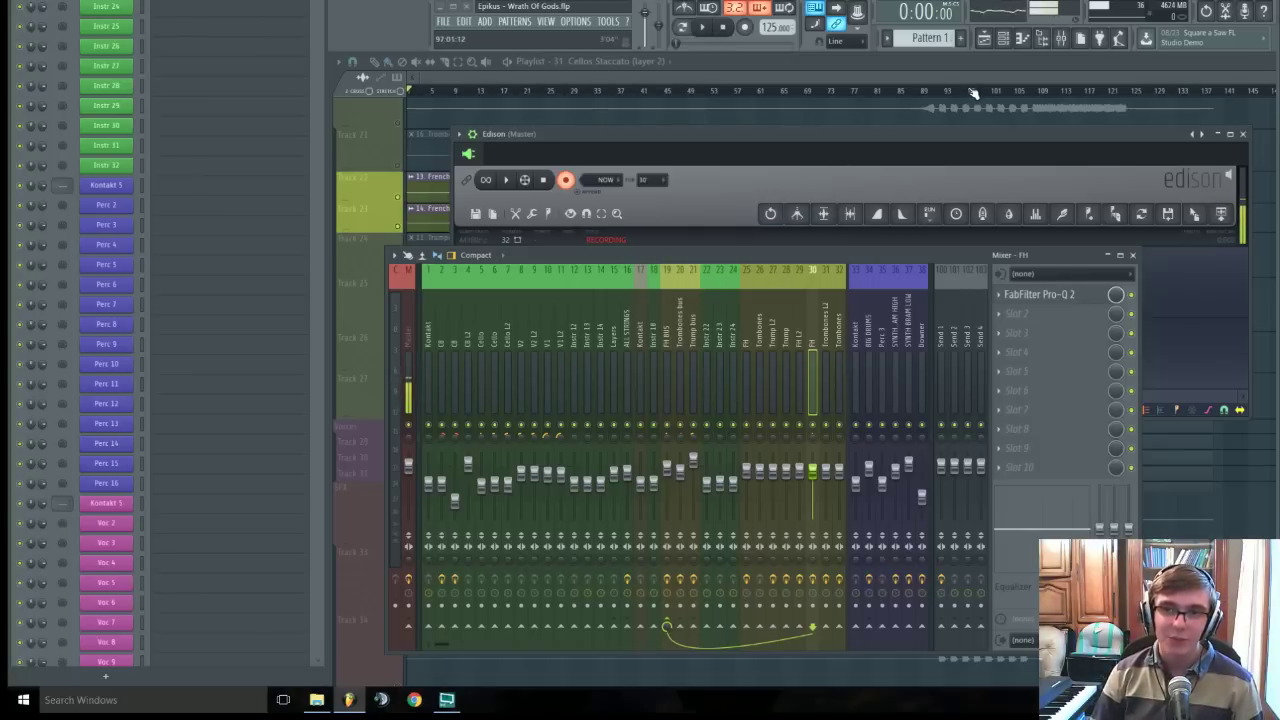
pyautogui.moveTo(975, 93); pyautogui.dragTo(1041, 97)
pyautogui.click(666, 390)
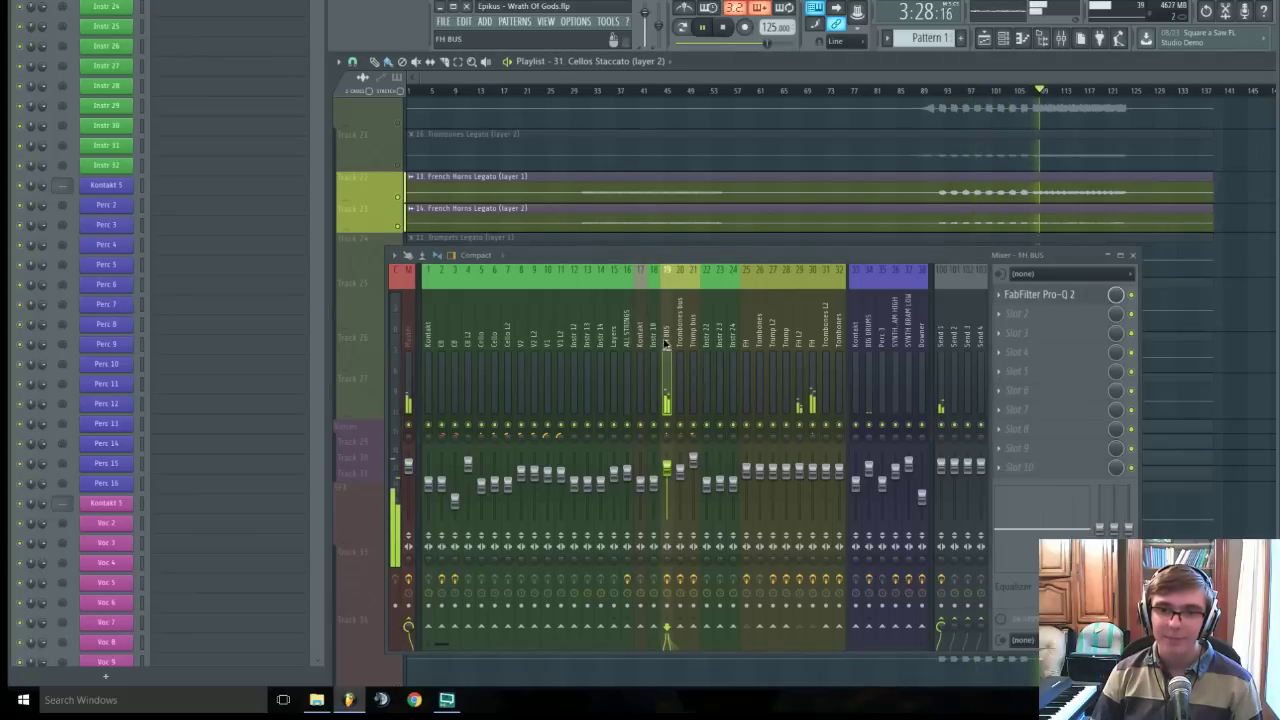
pyautogui.click(1015, 294)
pyautogui.moveTo(893, 257); pyautogui.dragTo(907, 569)
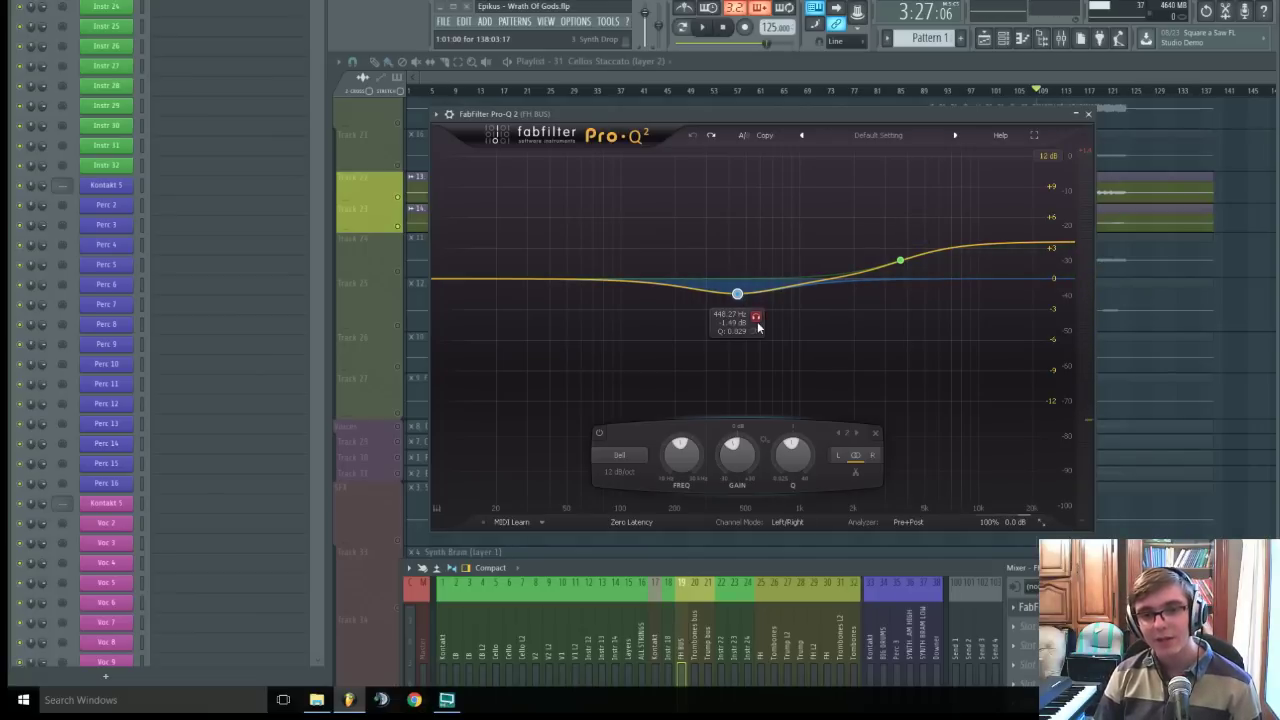
# - Audition the French horns with the Pro-Q 2 band near 448 Hz boosted strongly, and undo the boost
pyautogui.press('space')
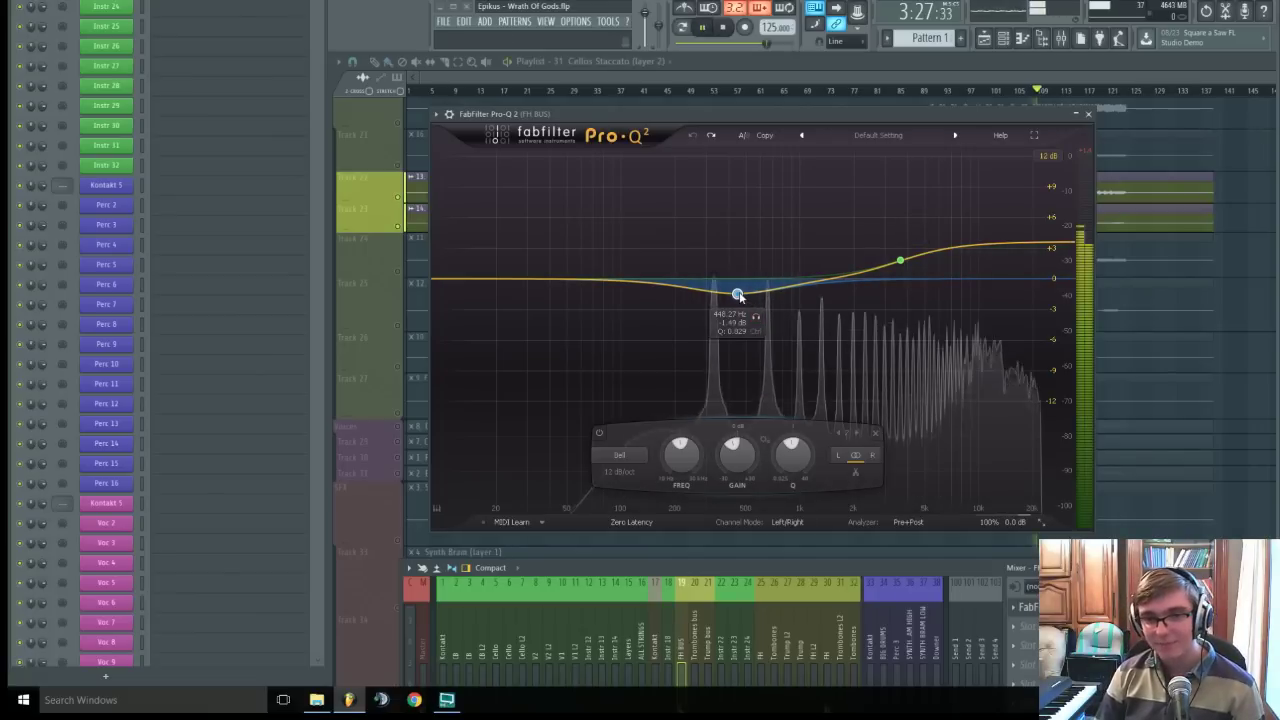
pyautogui.moveTo(747, 297); pyautogui.dragTo(702, 148)
pyautogui.click(694, 139)
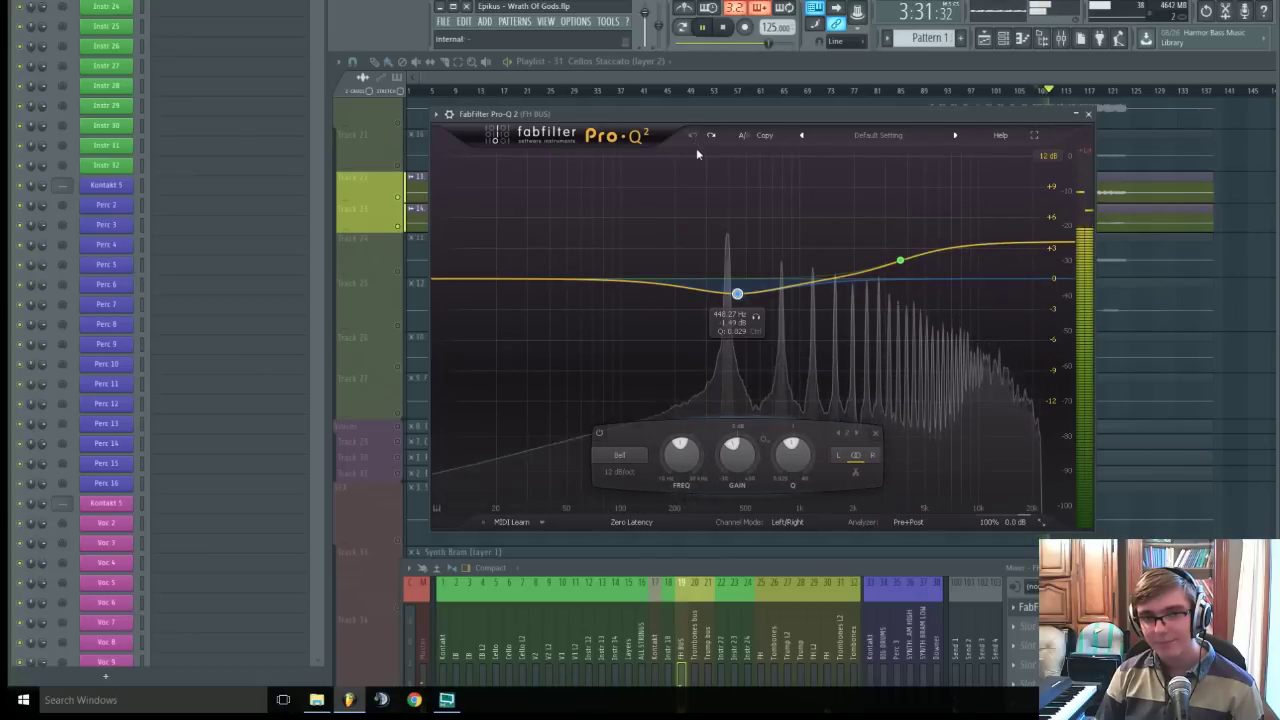
pyautogui.press('space')
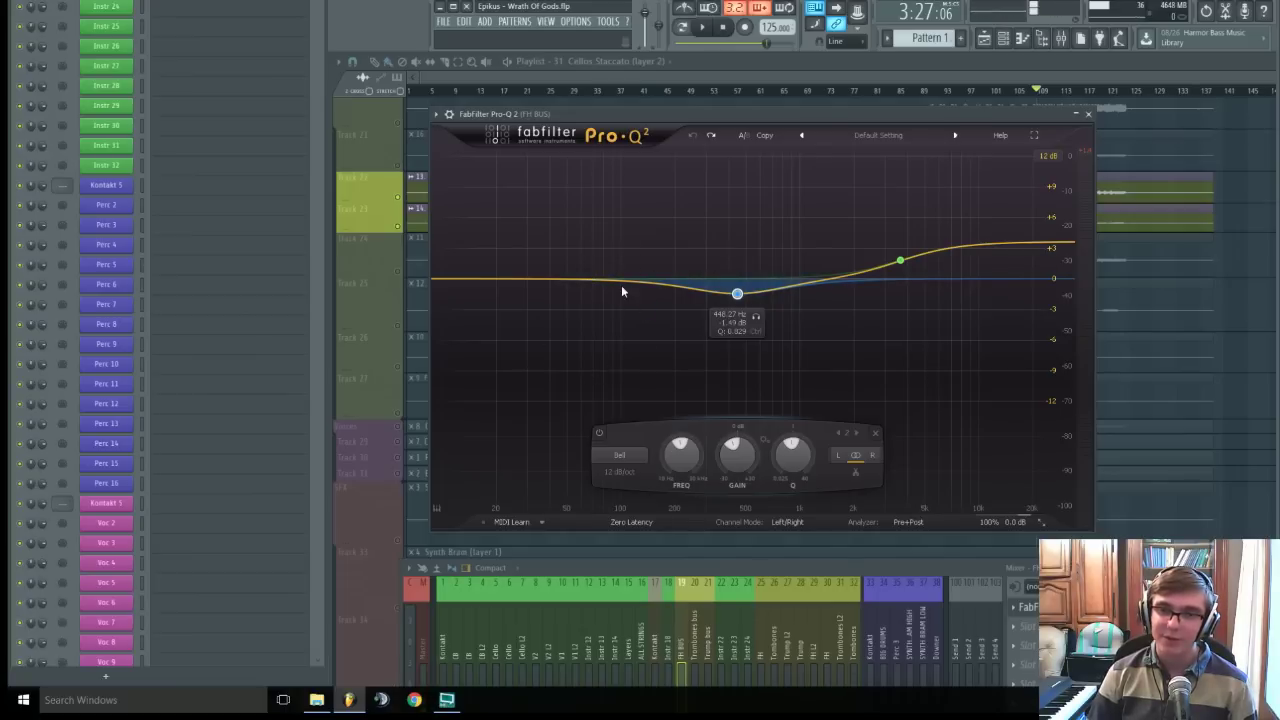
# - Examine the Pro-Q 2 curve on the FH L2 mixer track, and close both French horn equalizers
pyautogui.press('F9')
pyautogui.click(1025, 384)
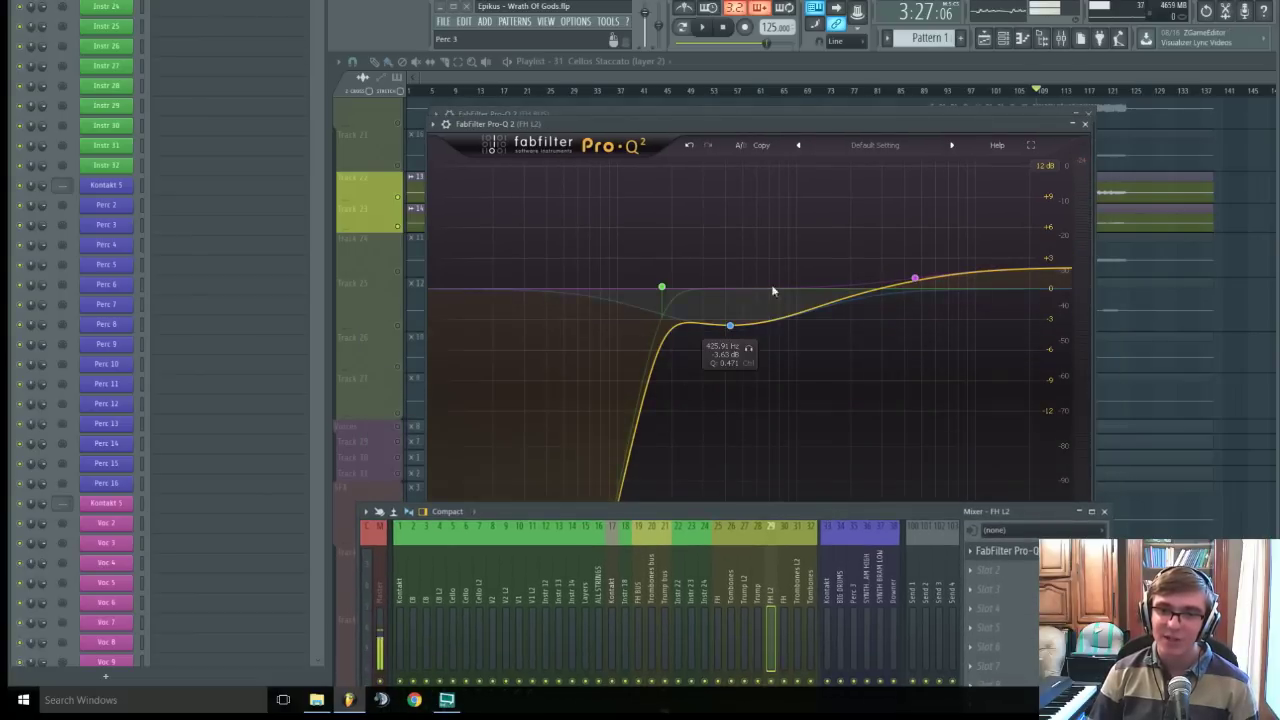
pyautogui.click(1085, 123)
pyautogui.moveTo(743, 293)
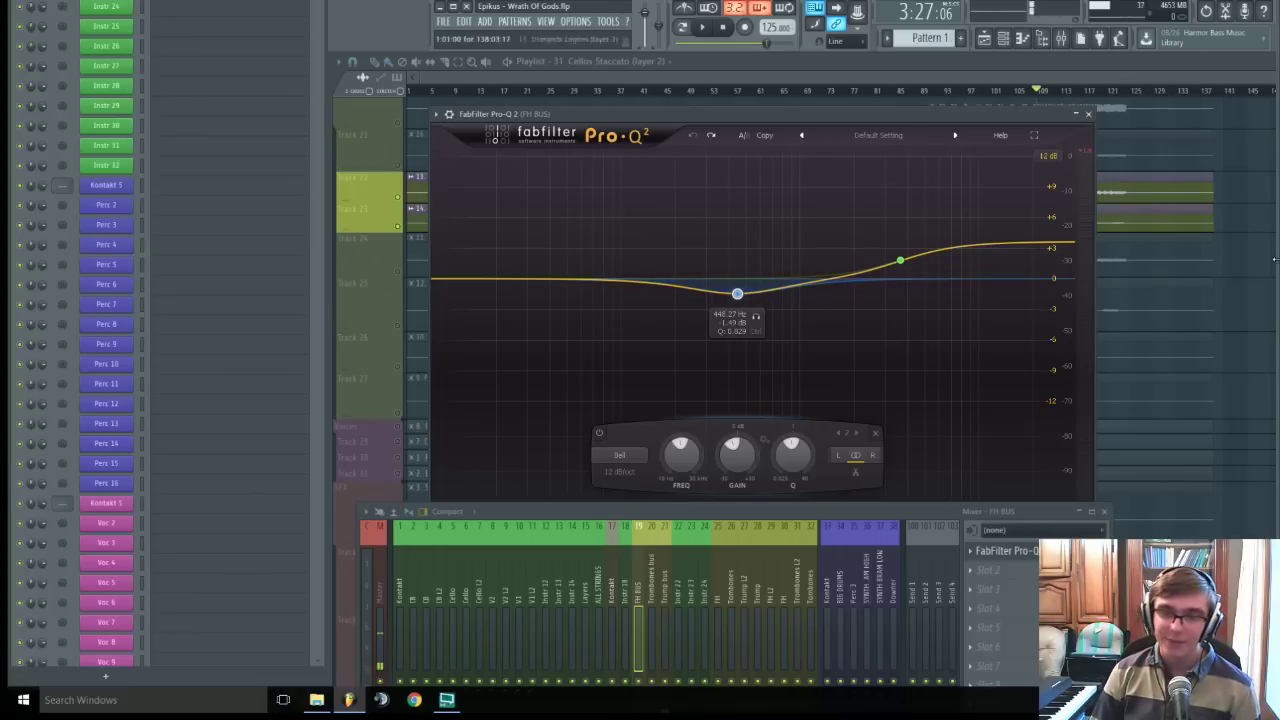
pyautogui.click(1092, 116)
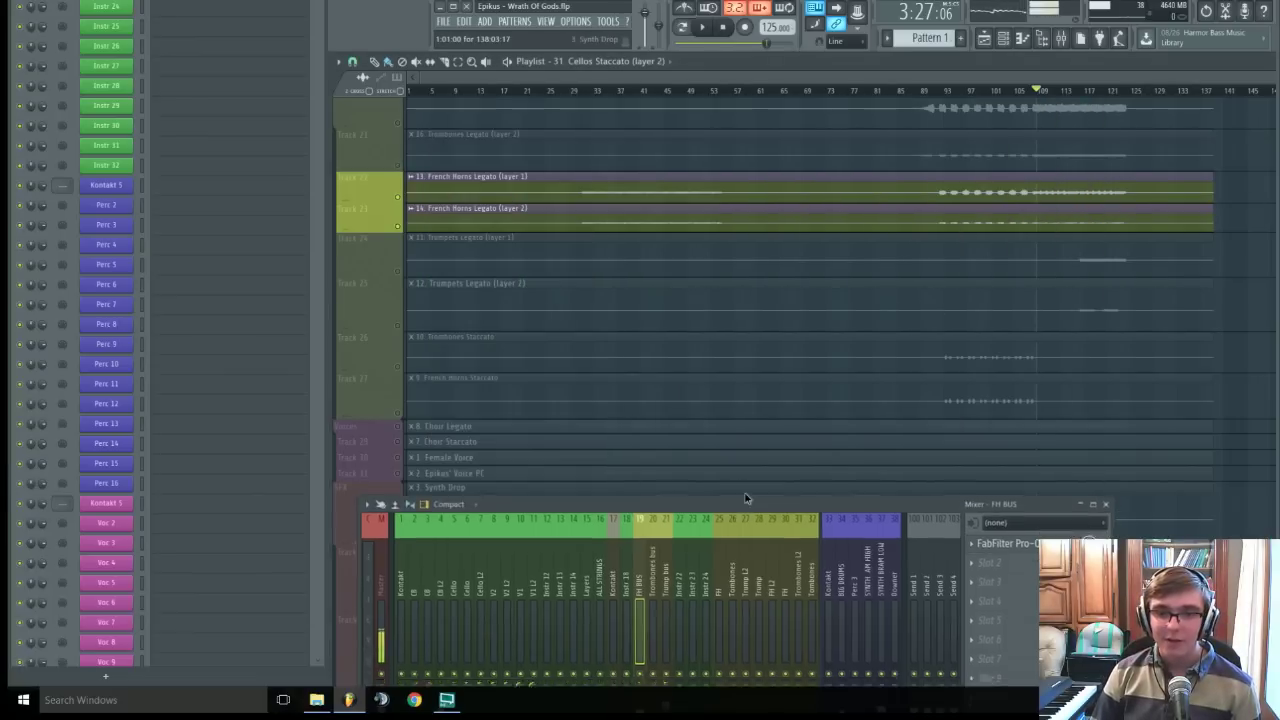
# - Compare the effect chains of the Trombones bus, the Trump bus and the FH BUS in the mixer
pyautogui.moveTo(749, 505); pyautogui.dragTo(720, 212)
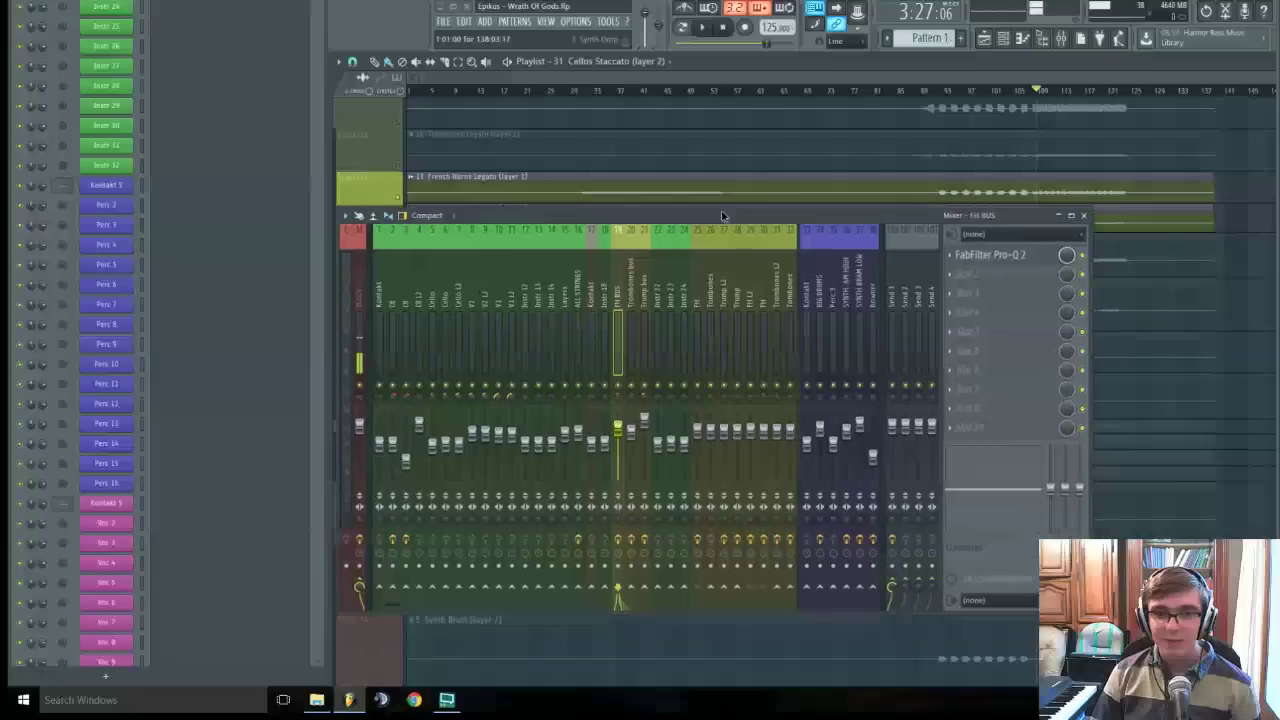
pyautogui.click(633, 298)
pyautogui.click(646, 298)
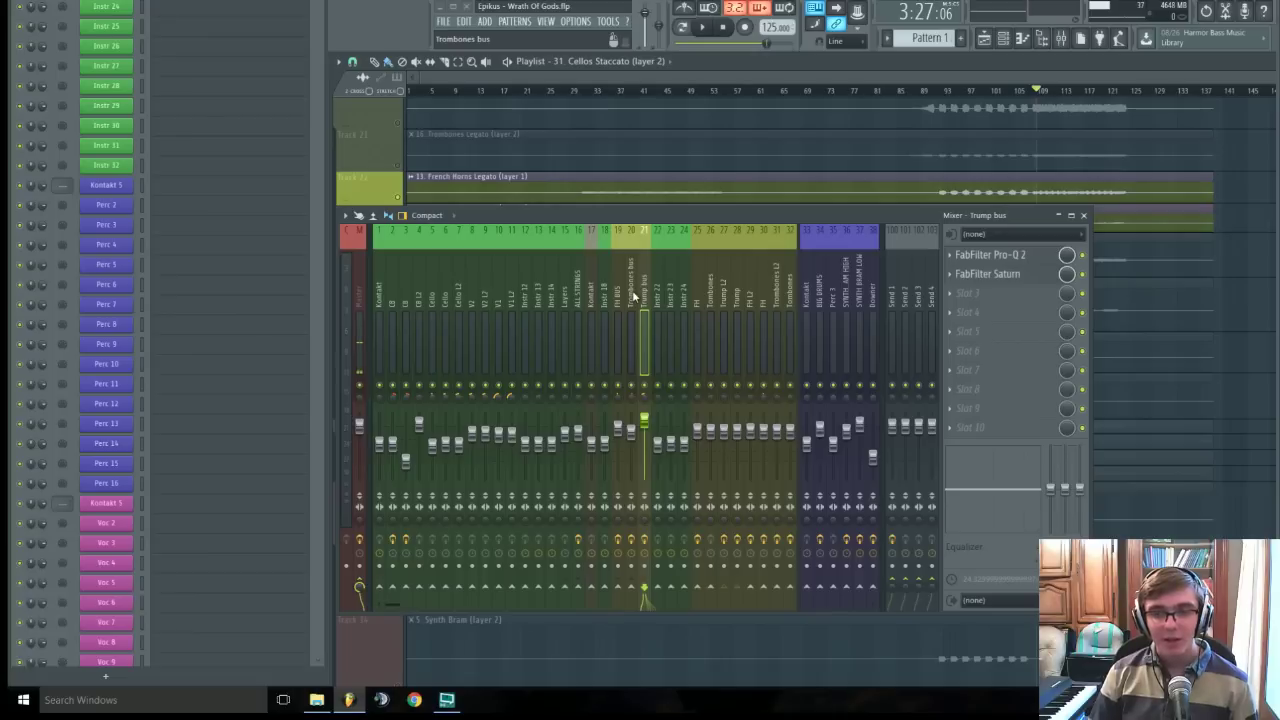
pyautogui.click(617, 298)
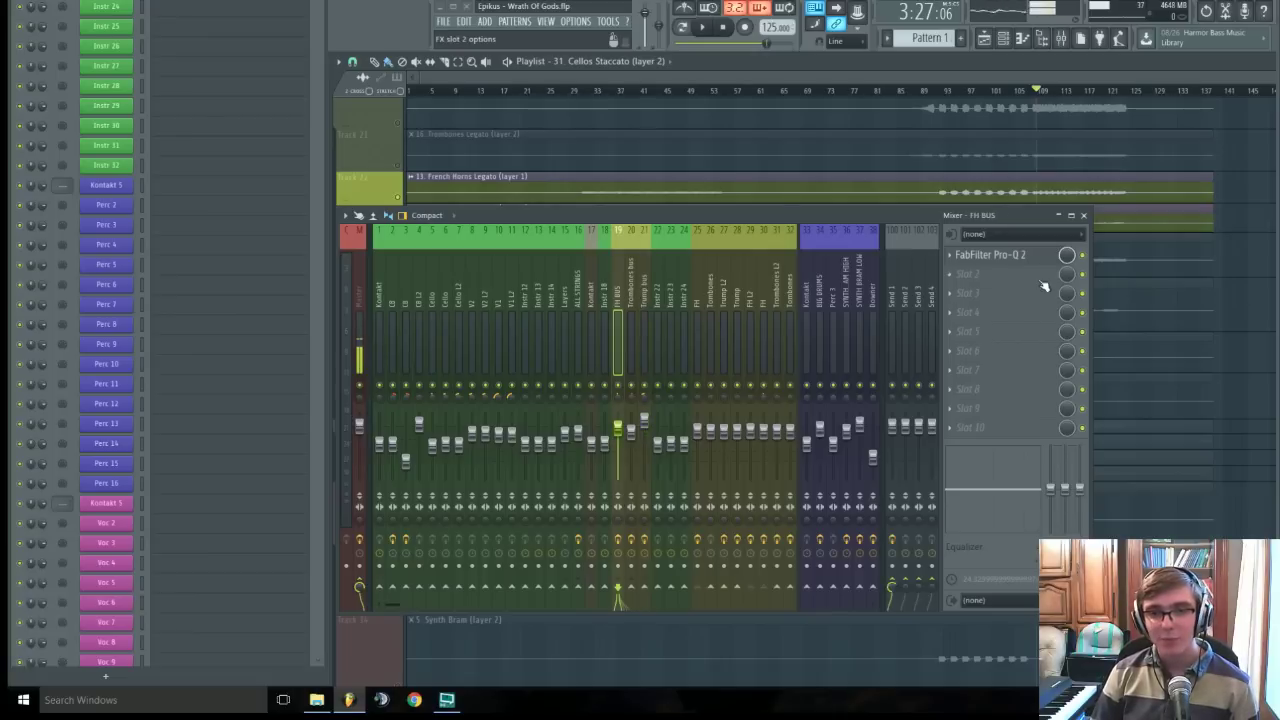
# - Reopen Pro-Q 2 on the FH BUS, try raising its 448 Hz band slightly, undo the change and close the equalizer
pyautogui.click(995, 254)
pyautogui.moveTo(872, 216); pyautogui.dragTo(881, 566)
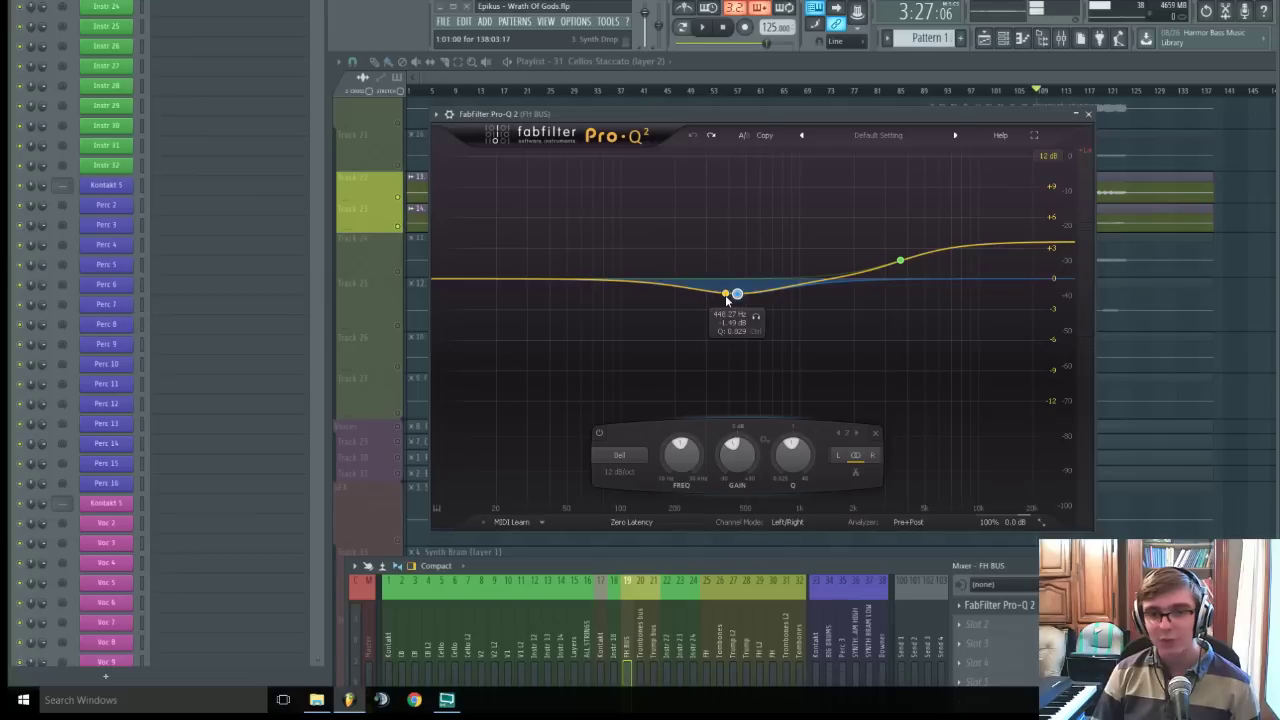
pyautogui.moveTo(740, 299); pyautogui.dragTo(769, 276)
pyautogui.click(694, 136)
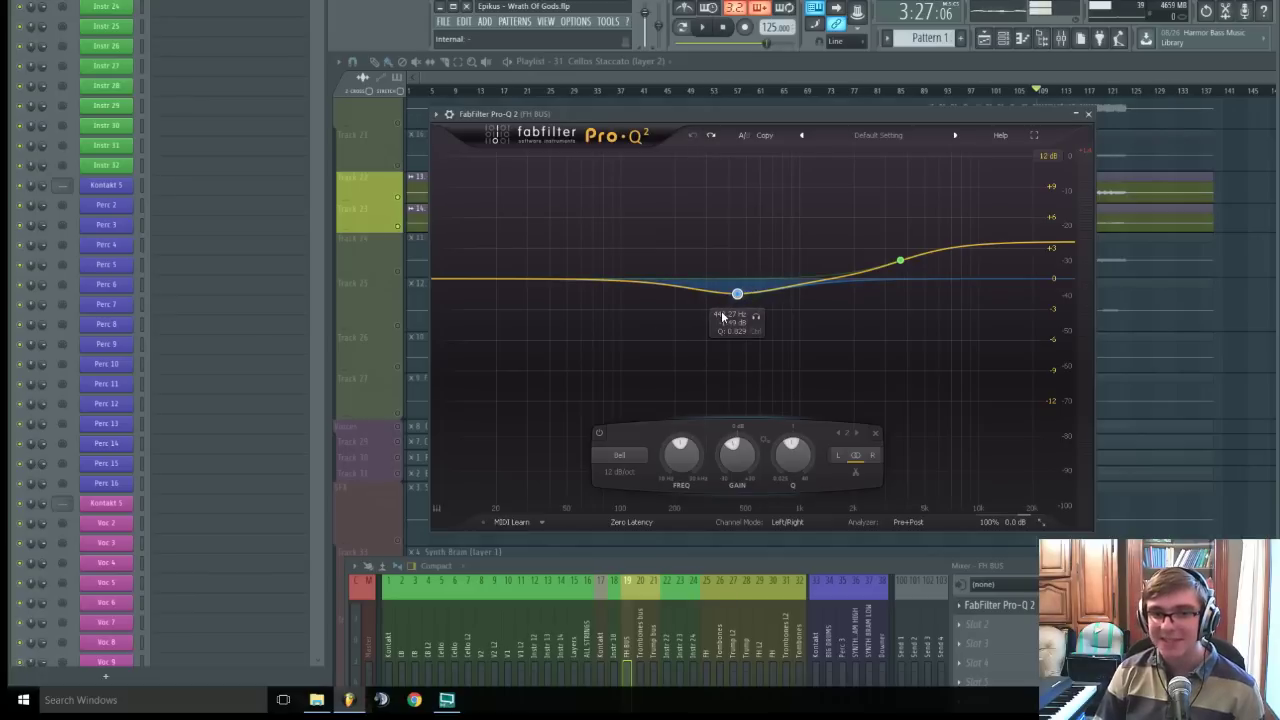
pyautogui.click(1088, 114)
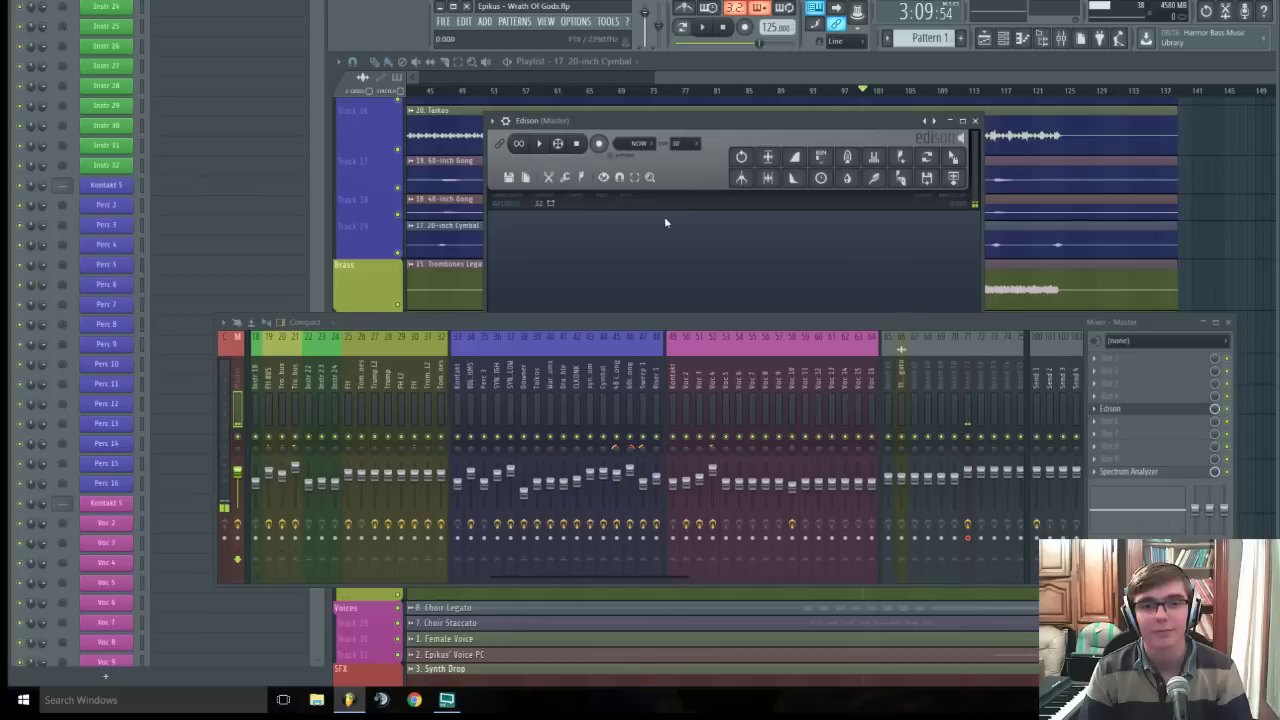
# - Close Edison on the master, solo the War Drums track in the playlist and play a short passage of it
pyautogui.click(975, 120)
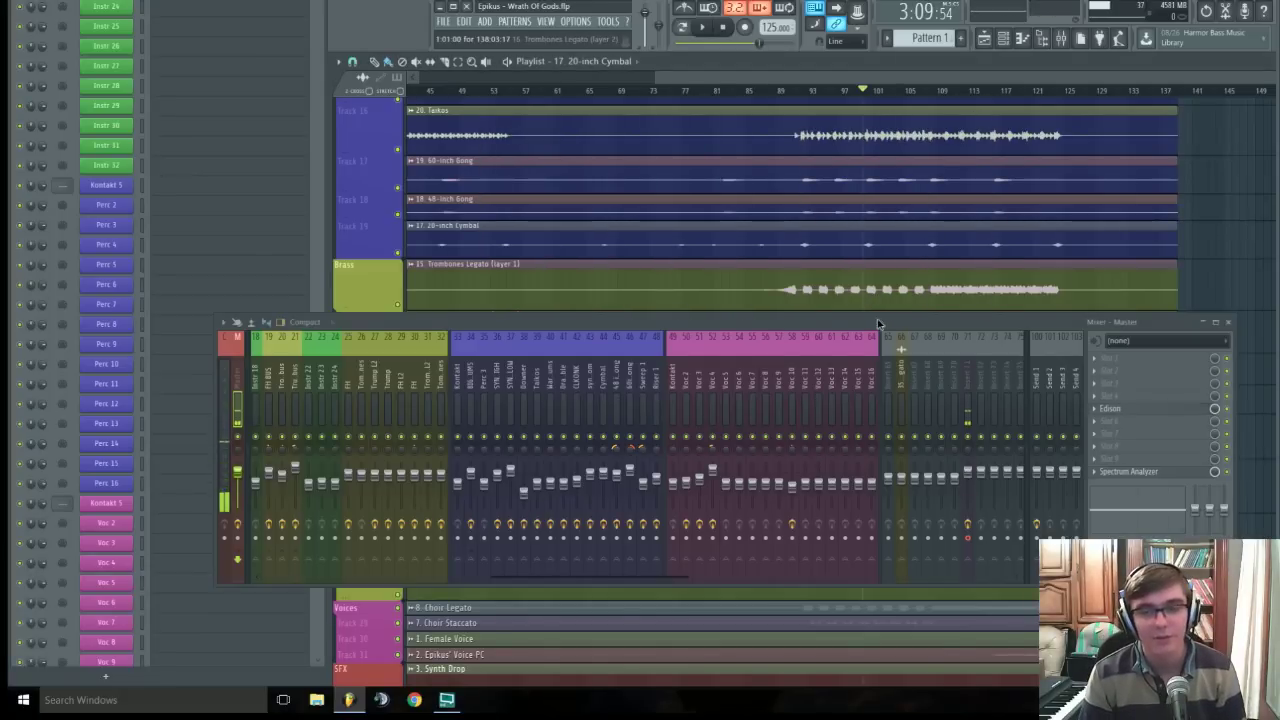
pyautogui.moveTo(880, 323); pyautogui.dragTo(892, 411)
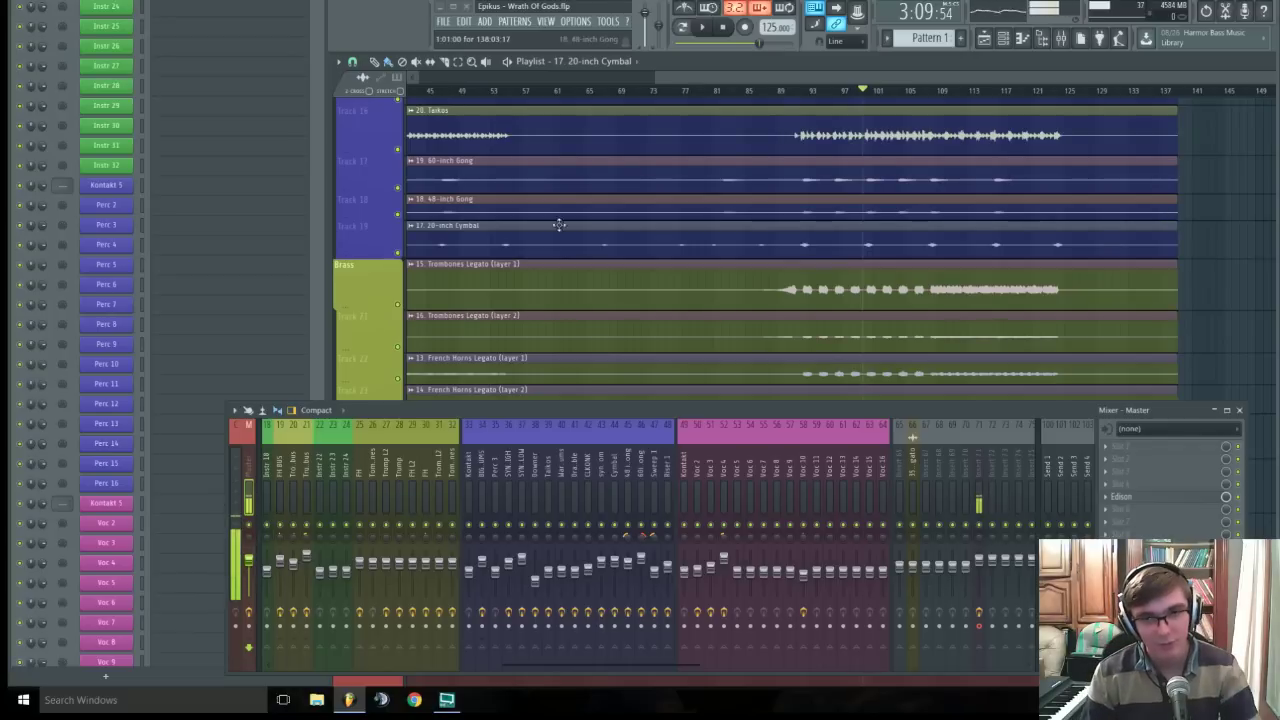
pyautogui.scroll(3, 574, 234)
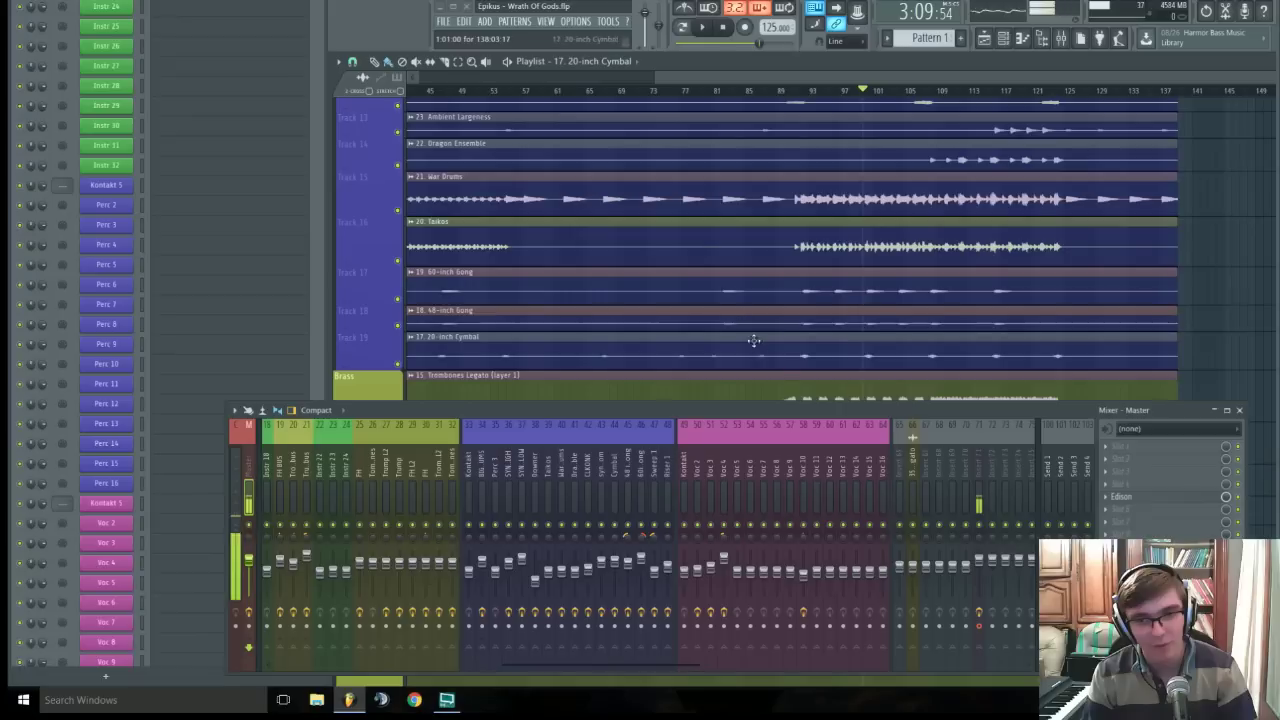
pyautogui.rightClick(398, 209)
pyautogui.press('space')
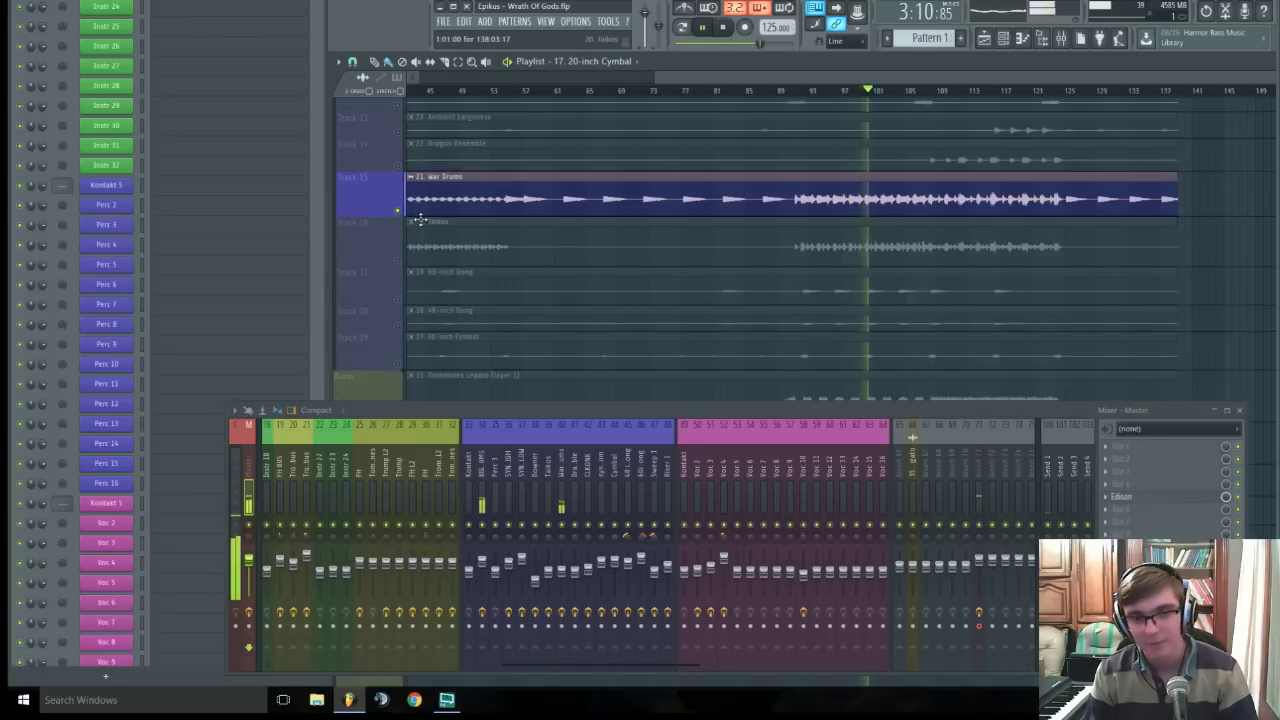
pyautogui.press('space')
# - Open FabFilter Pro-Q 2 on the War Drums mixer track and examine its curve against the playing drums
pyautogui.click(561, 480)
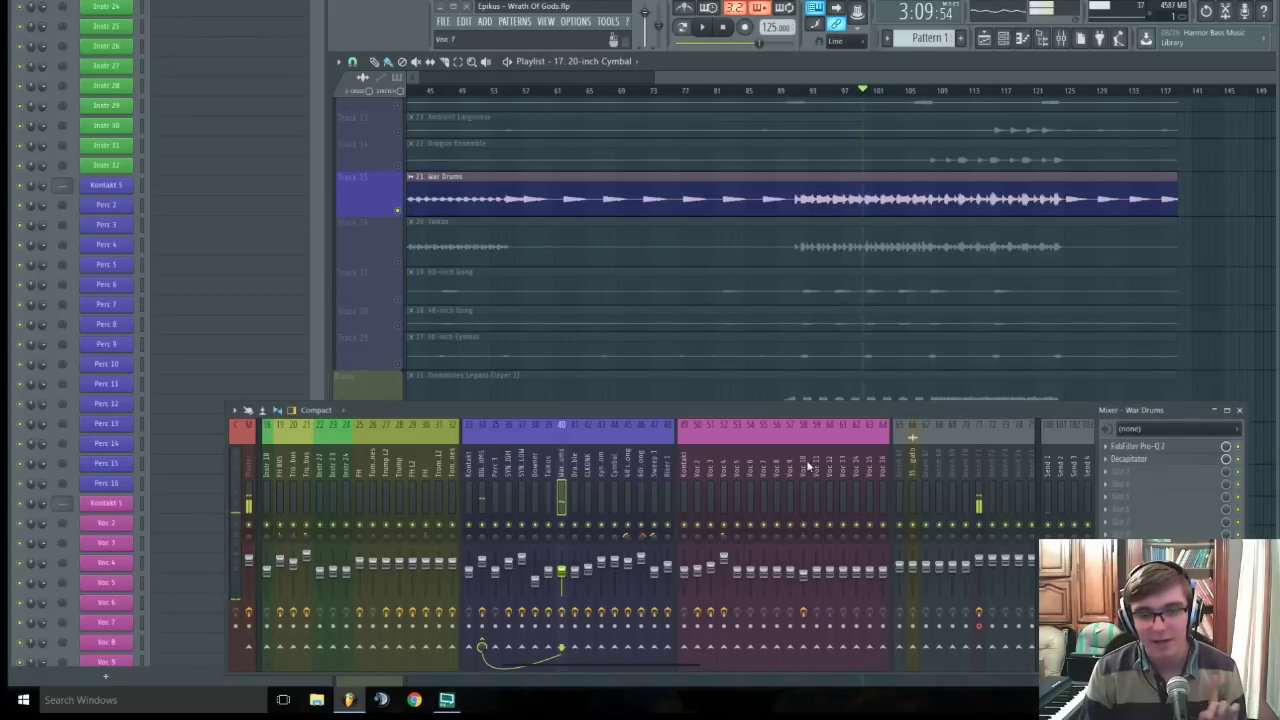
pyautogui.click(1130, 446)
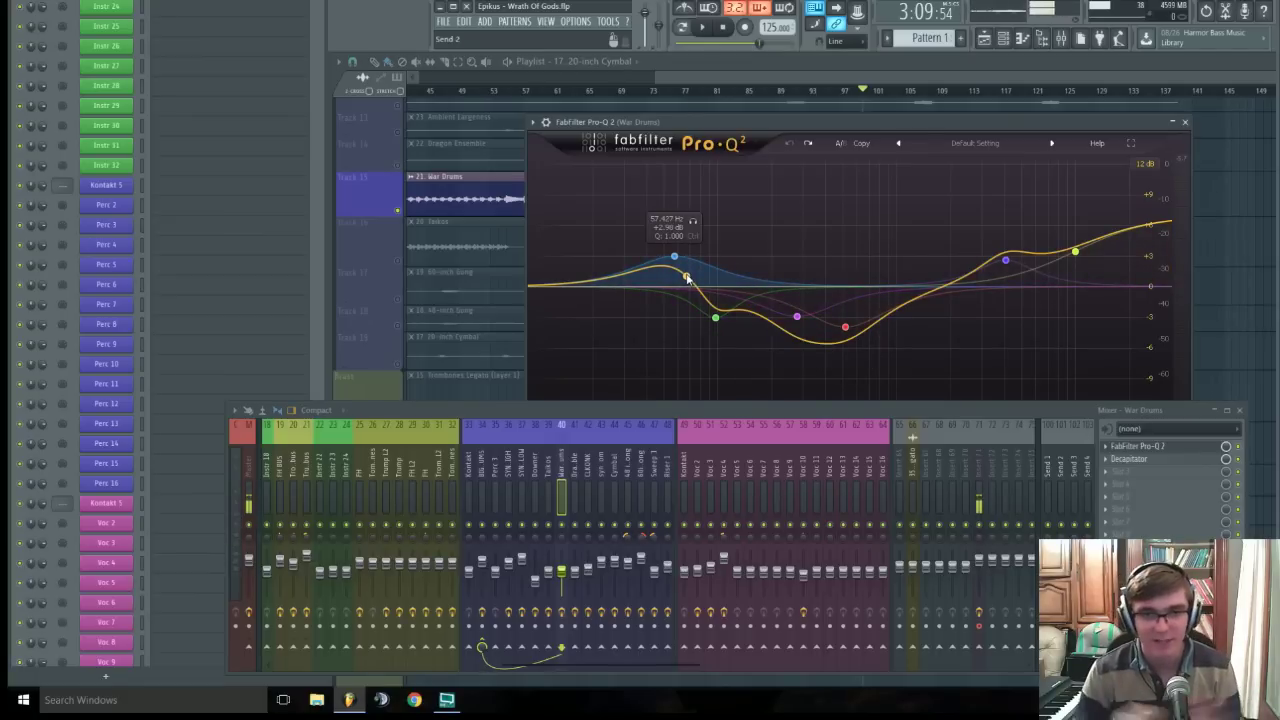
pyautogui.press('space')
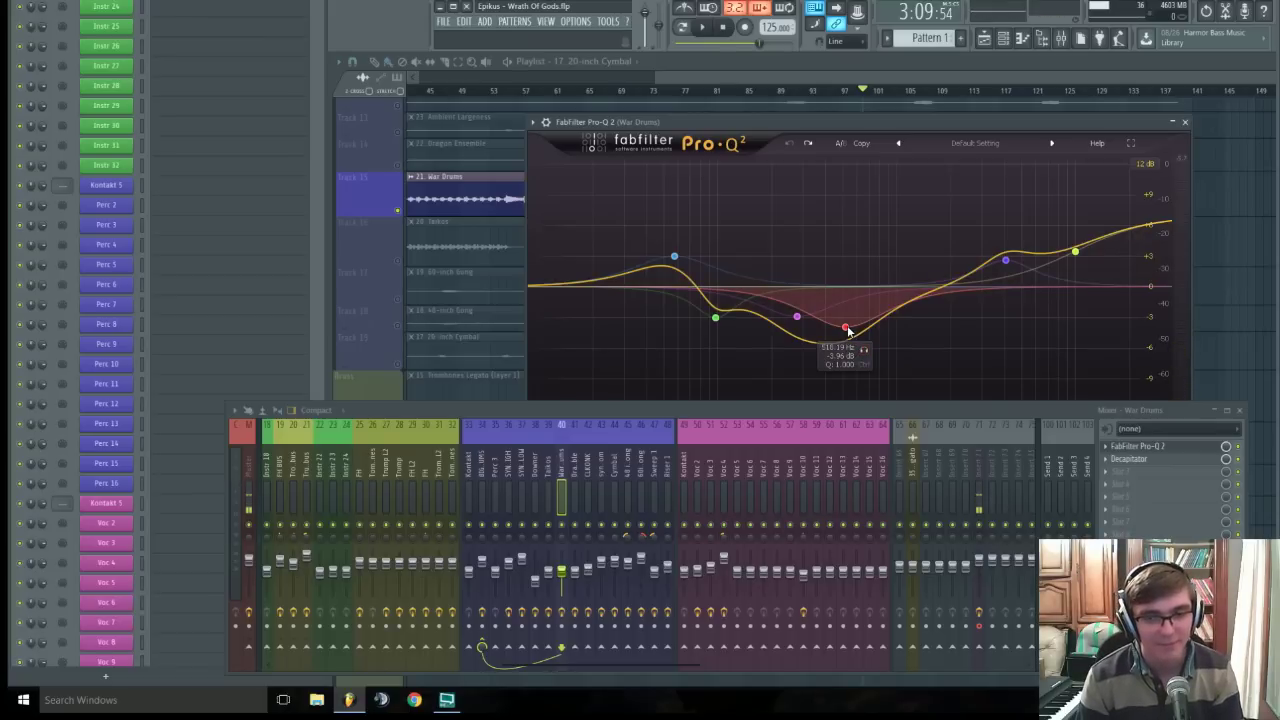
pyautogui.press('space')
# - Audition the war drums with the Pro-Q 2 band near 518 Hz boosted strongly, and undo the boost
pyautogui.moveTo(845, 328); pyautogui.dragTo(825, 163)
pyautogui.press('space')
pyautogui.click(789, 143)
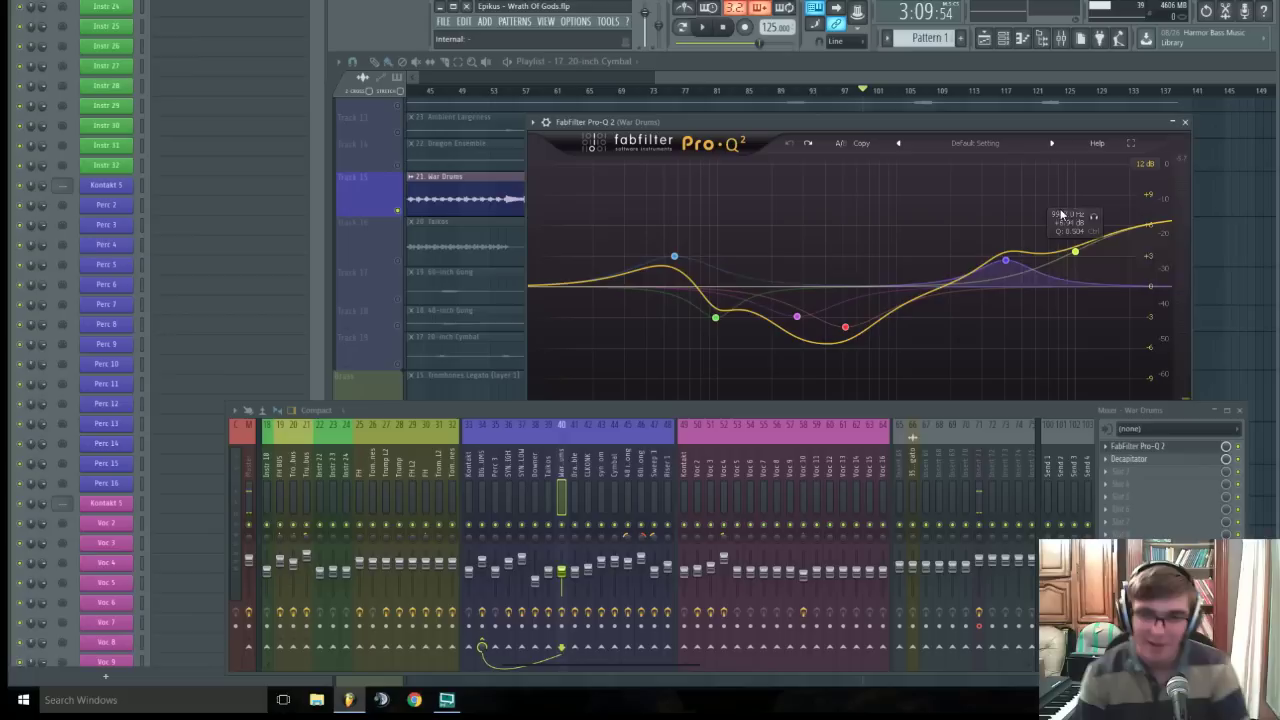
# - Close the War Drums equalizer and move the playback position to about 2:59
pyautogui.click(1184, 121)
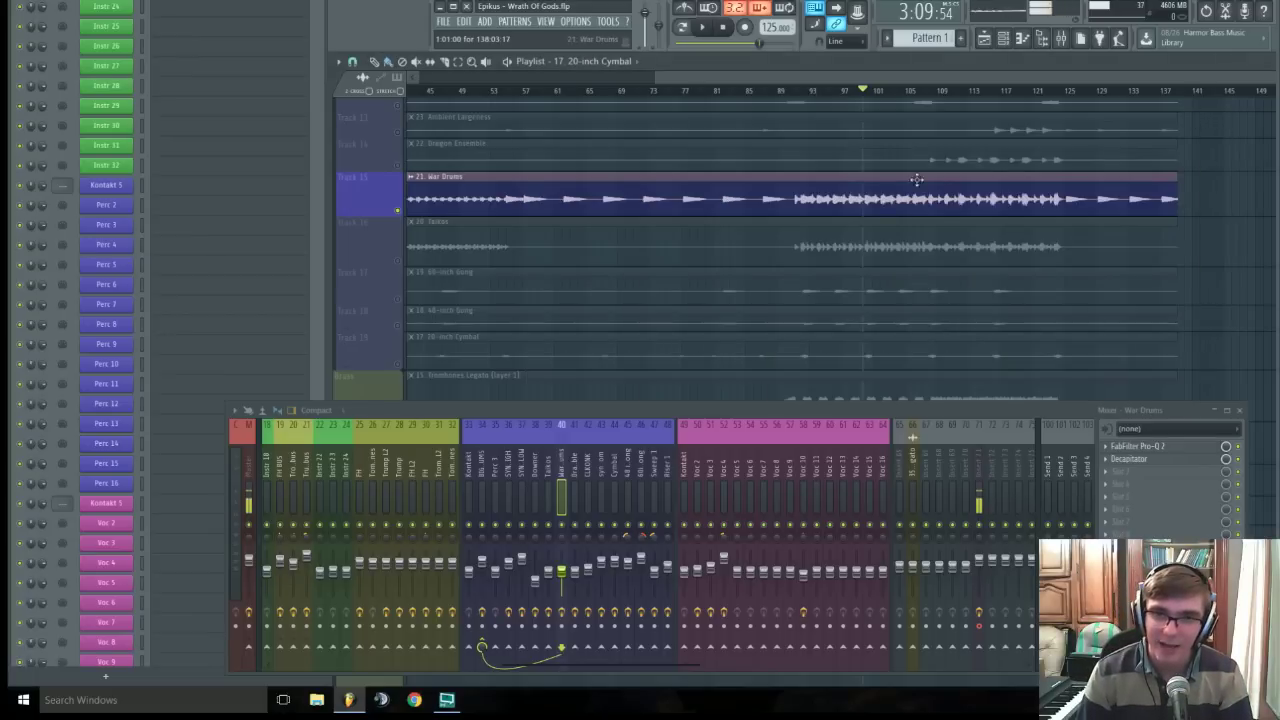
pyautogui.click(824, 93)
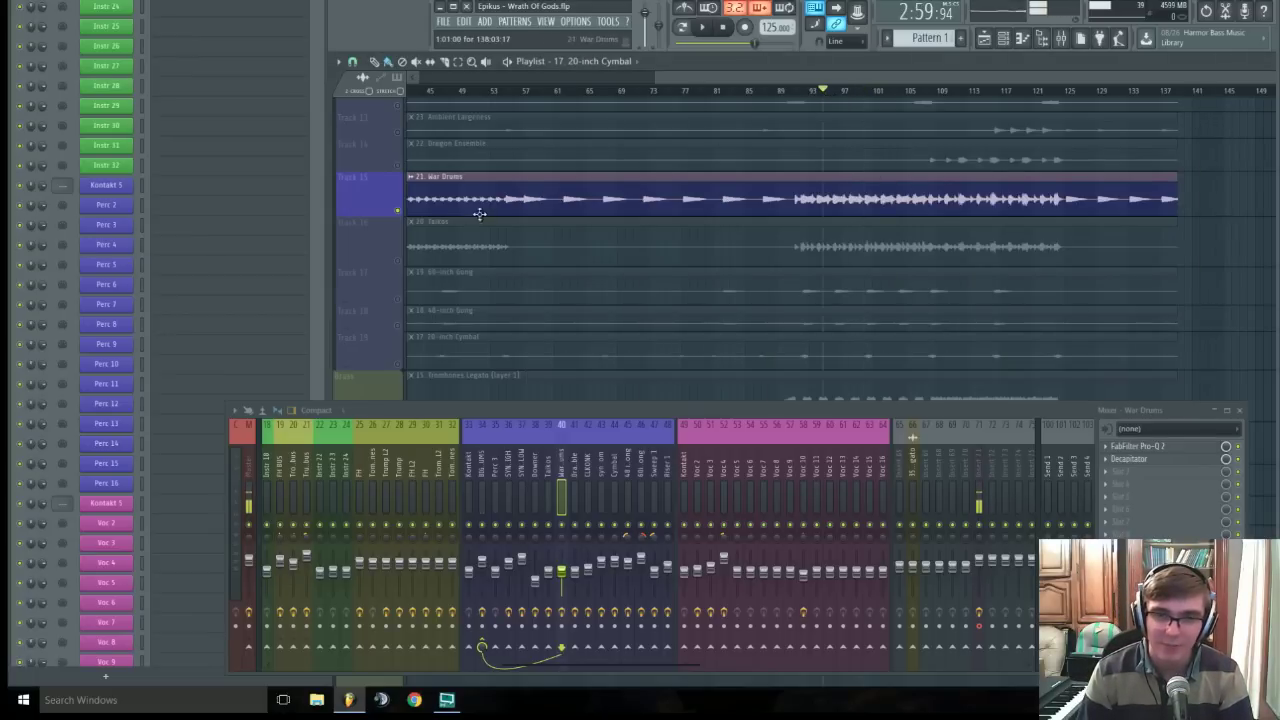
# - Solo the Taikos track in the playlist and play a short passage from about 2:59
pyautogui.click(404, 263)
pyautogui.press('space')
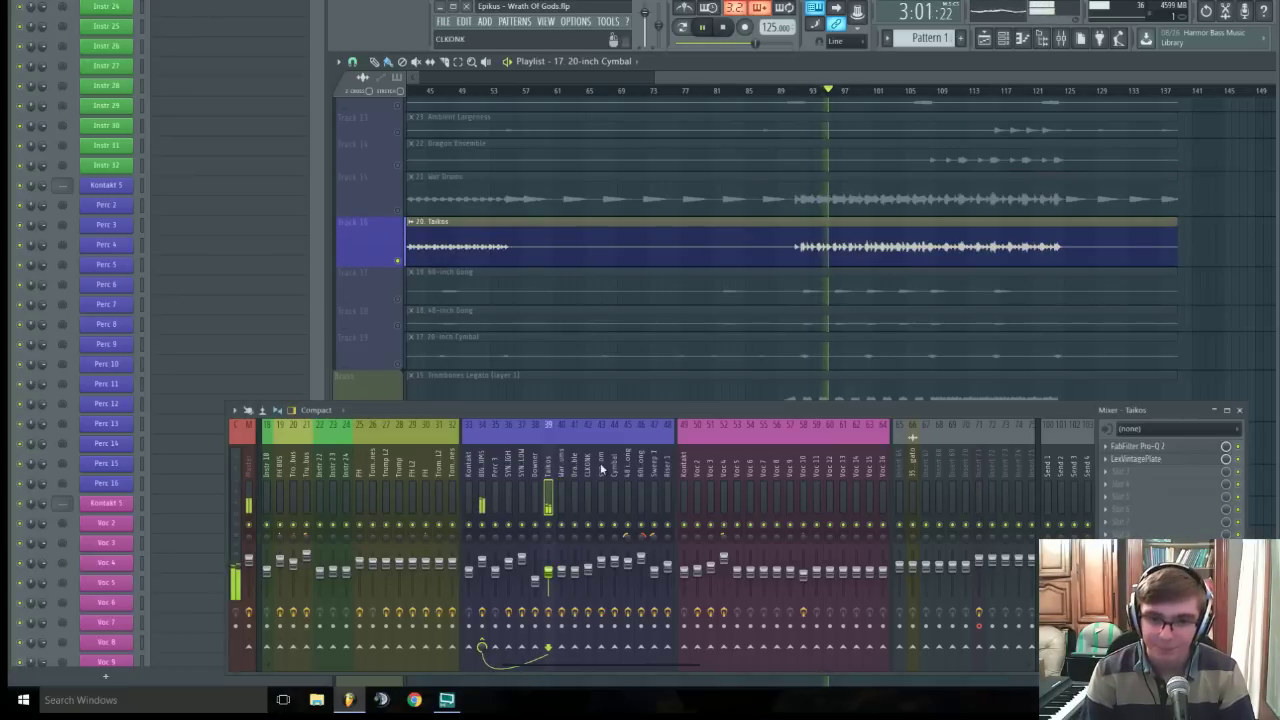
pyautogui.press('space')
# - Open FabFilter Pro-Q 2 on the Taikos mixer track, examine its curve against the playing drums, and close it
pyautogui.click(1183, 447)
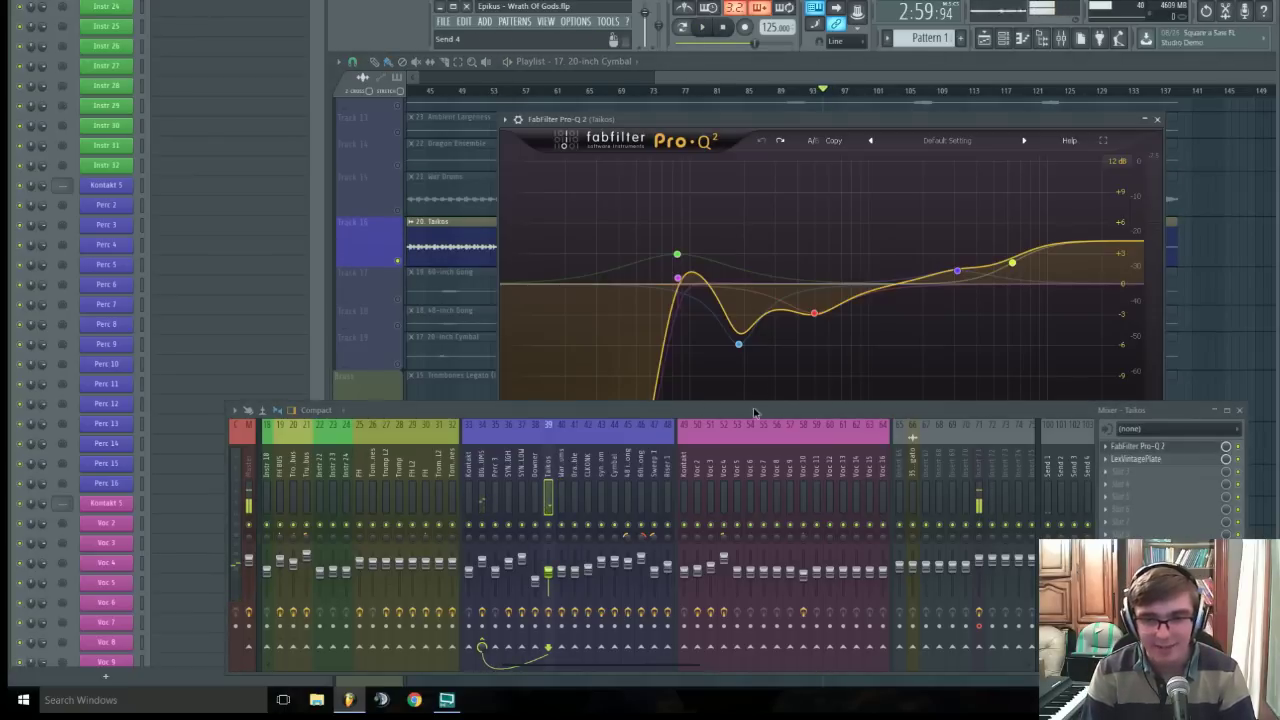
pyautogui.moveTo(755, 412); pyautogui.dragTo(755, 518)
pyautogui.moveTo(677, 254); pyautogui.dragTo(704, 281)
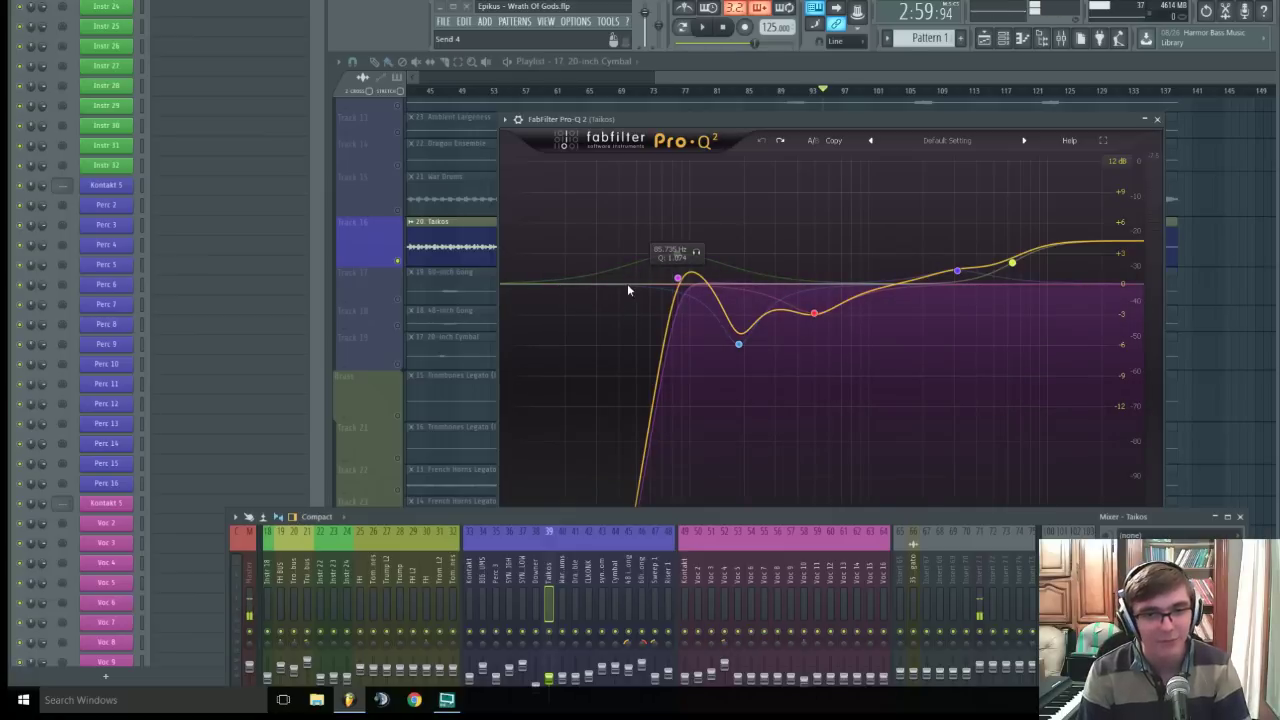
pyautogui.press('space')
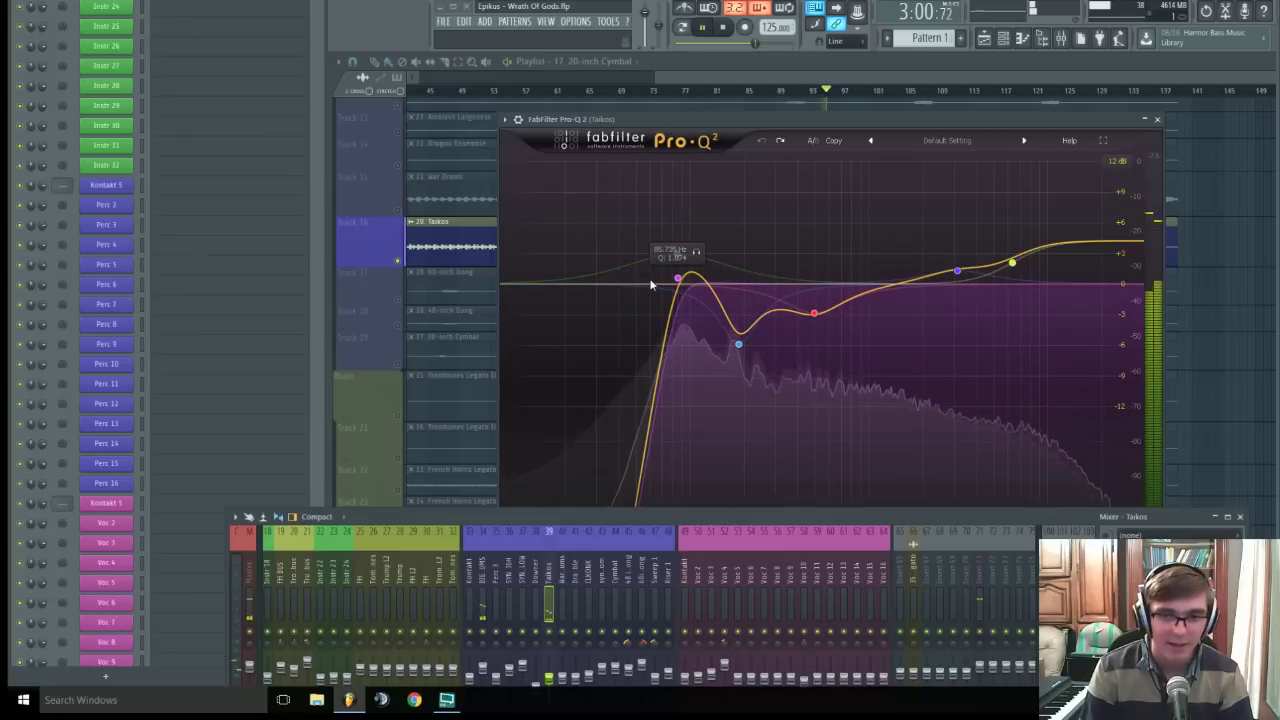
pyautogui.press('space')
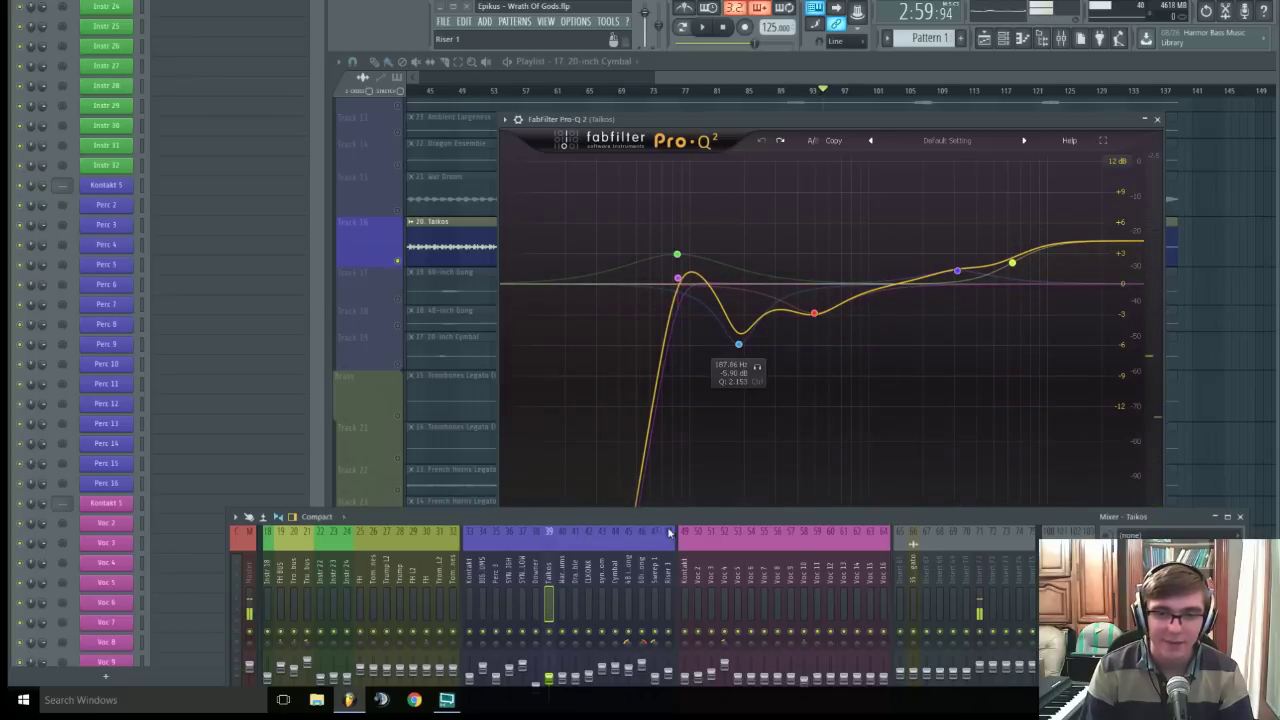
pyautogui.click(1157, 120)
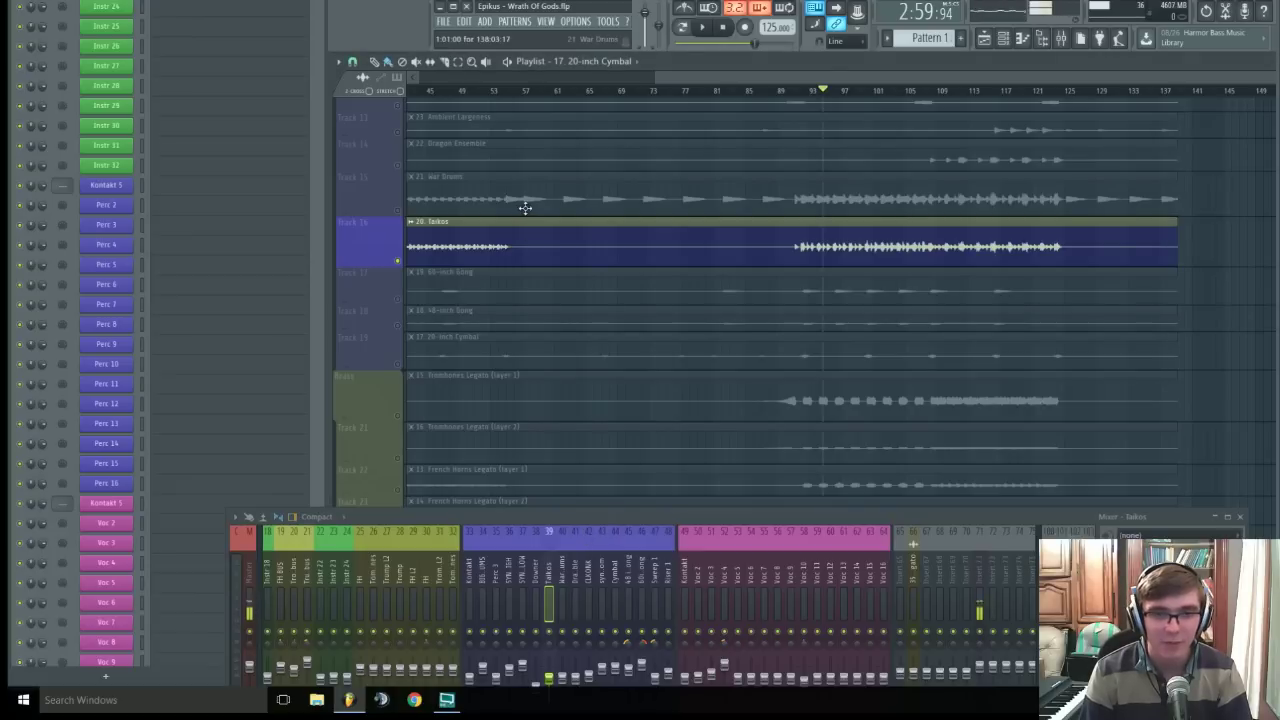
# - Play the same passage with only the War Drums track soloed and again with the Taikos track added to the solo
pyautogui.click(400, 210)
pyautogui.press('space')
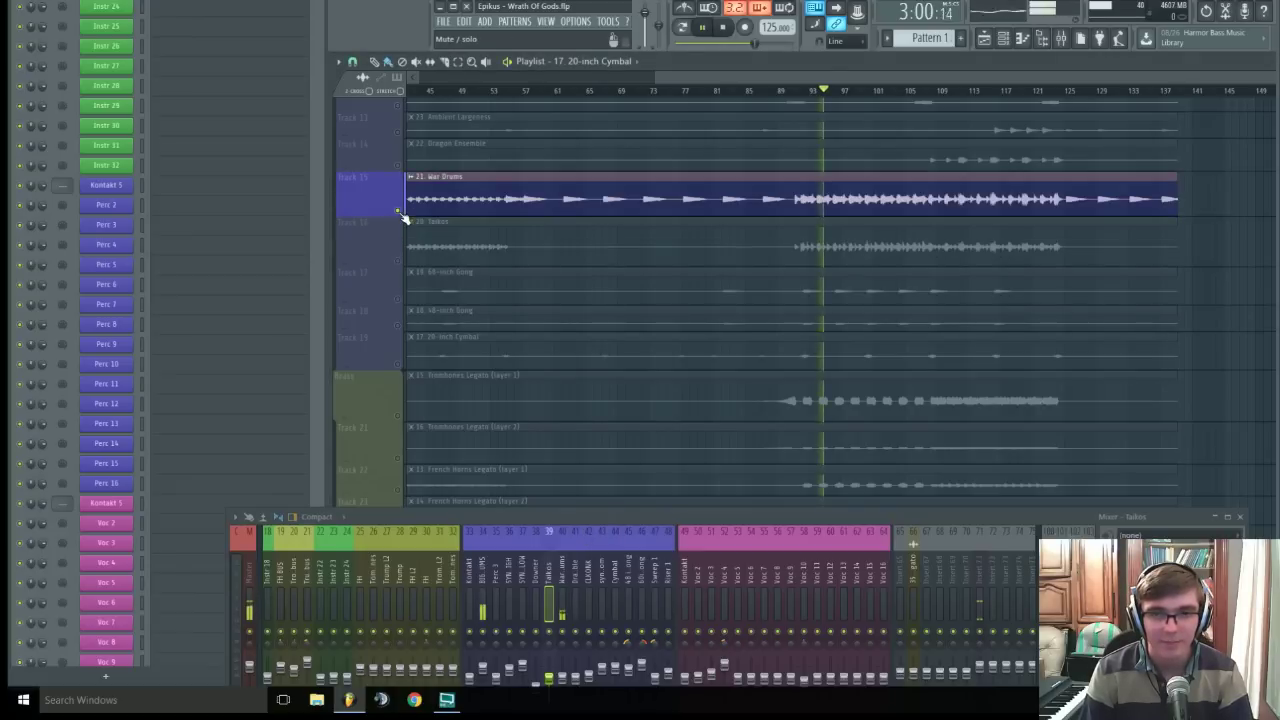
pyautogui.press('space')
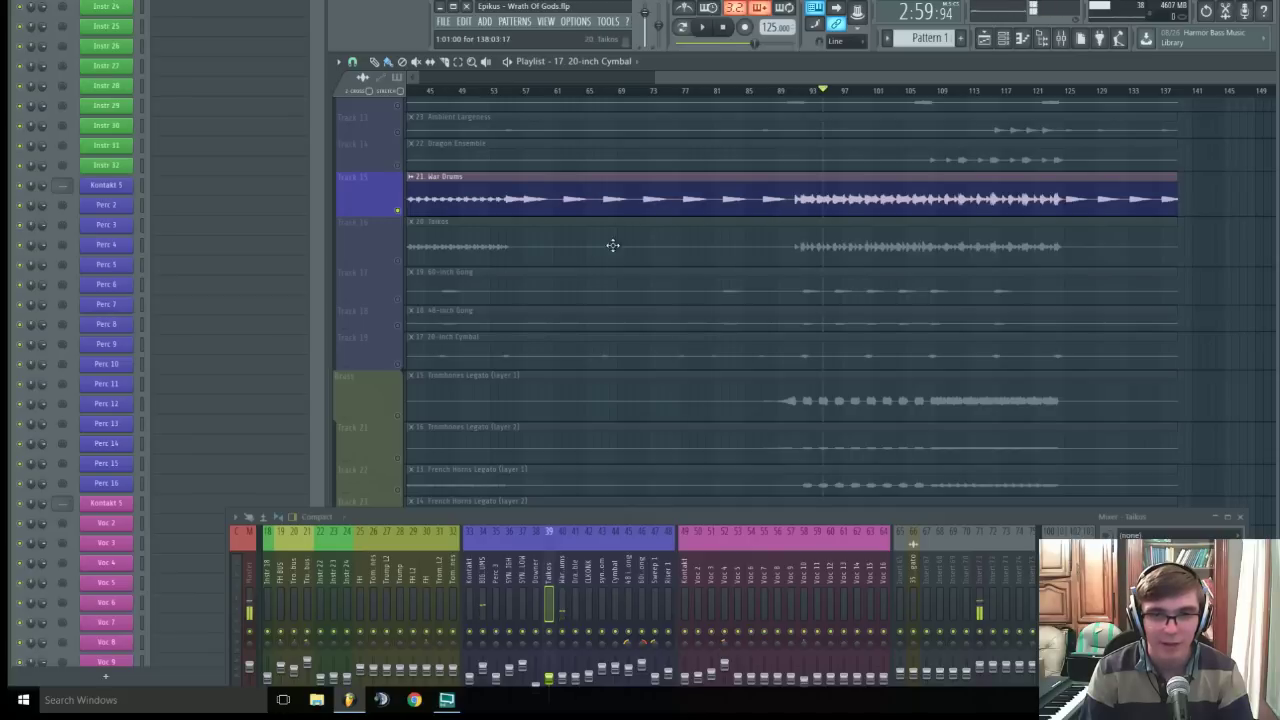
pyautogui.keyDown('ctrl'); pyautogui.click(400, 265); pyautogui.keyUp('ctrl')
pyautogui.press('space')
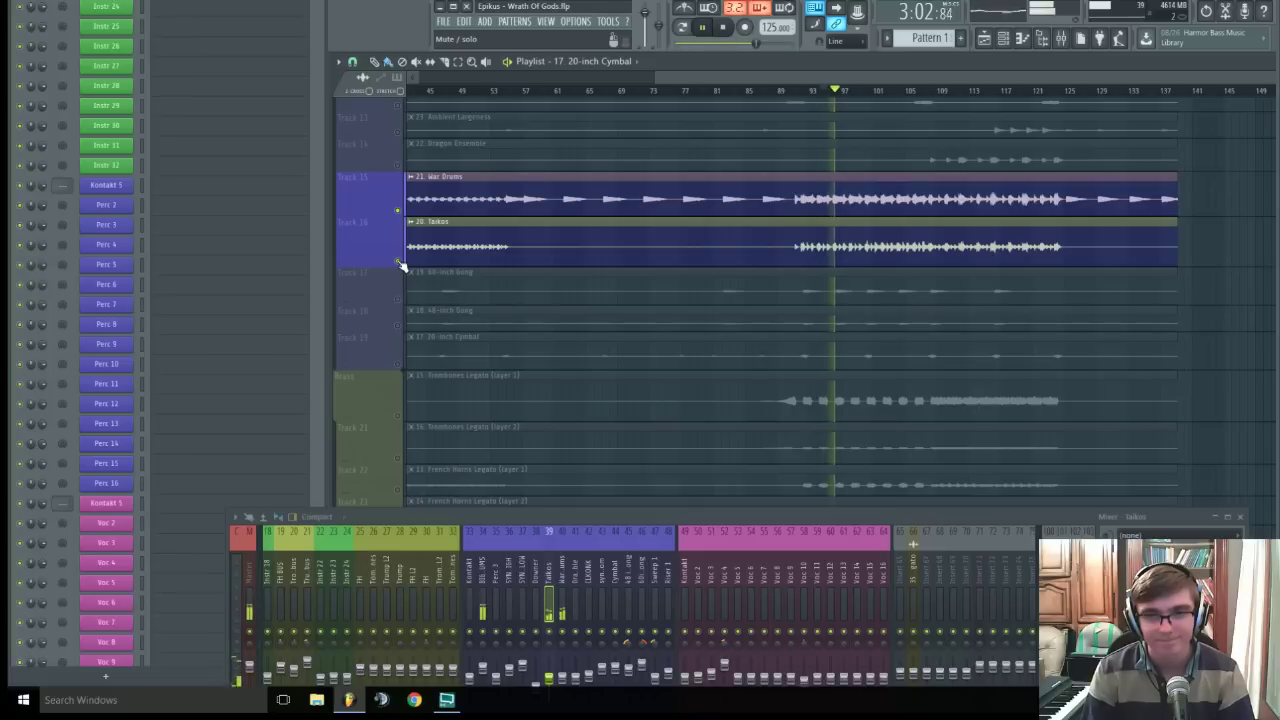
pyautogui.press('space')
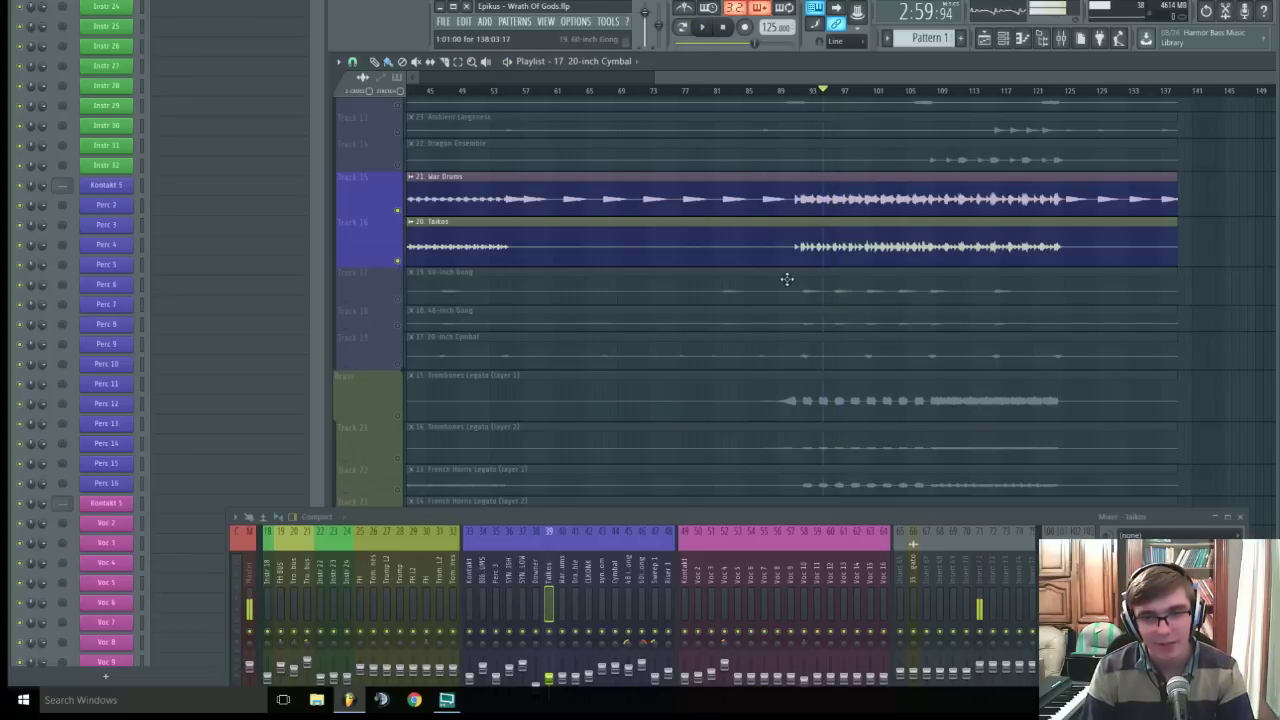
# - Solo the Ambient Largeness track, play a short passage from about 3:40, and select its mixer track CLKONK
pyautogui.scroll(3, 787, 279)
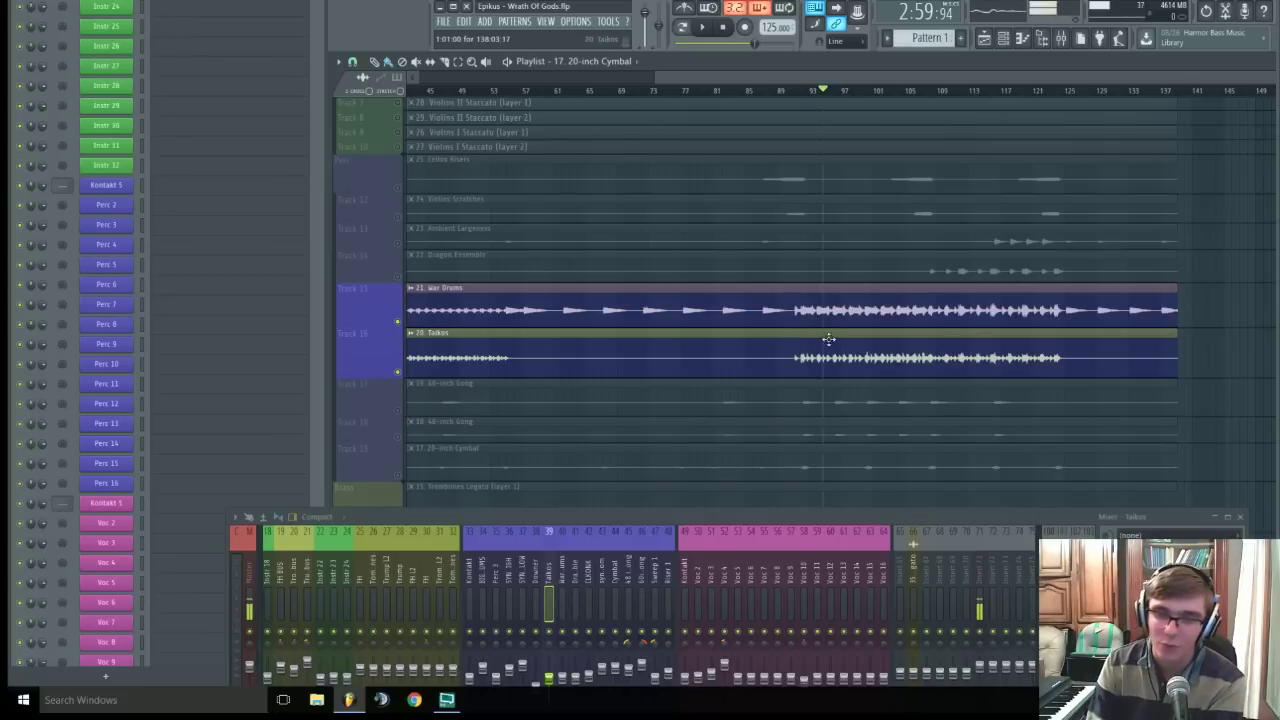
pyautogui.scroll(-3, 936, 329)
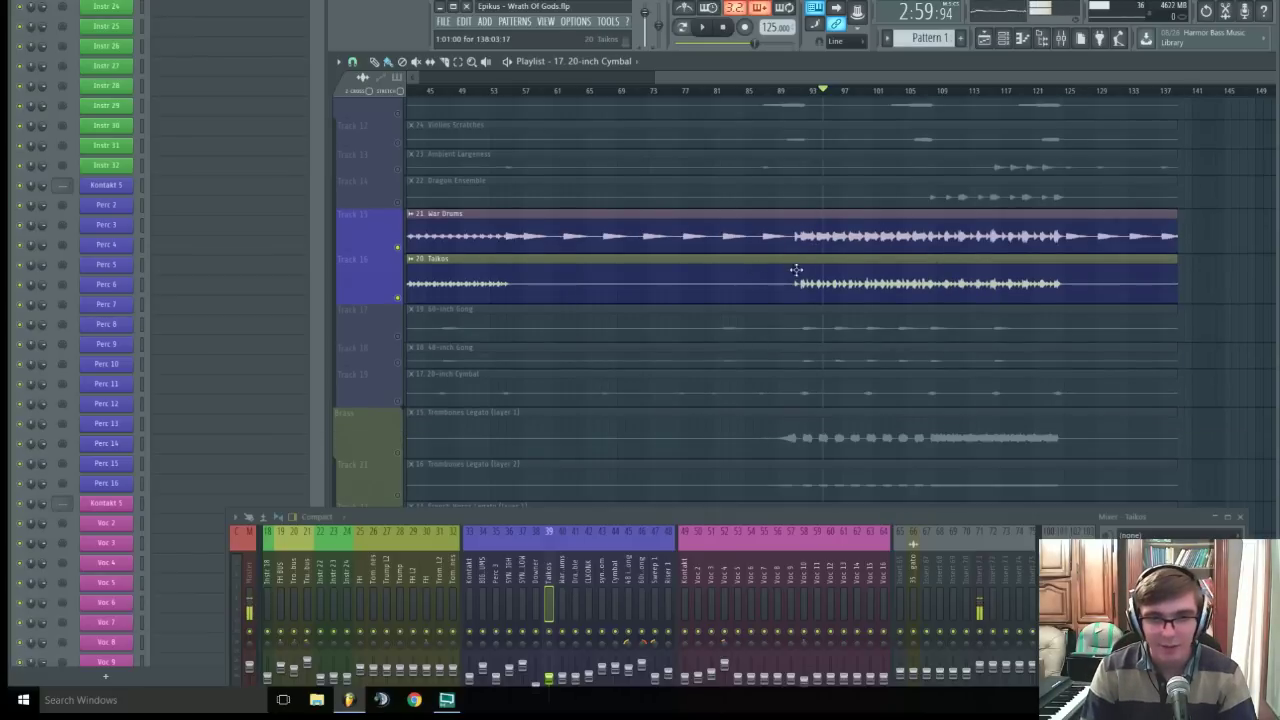
pyautogui.scroll(2, 575, 310)
pyautogui.scroll(1, 575, 310)
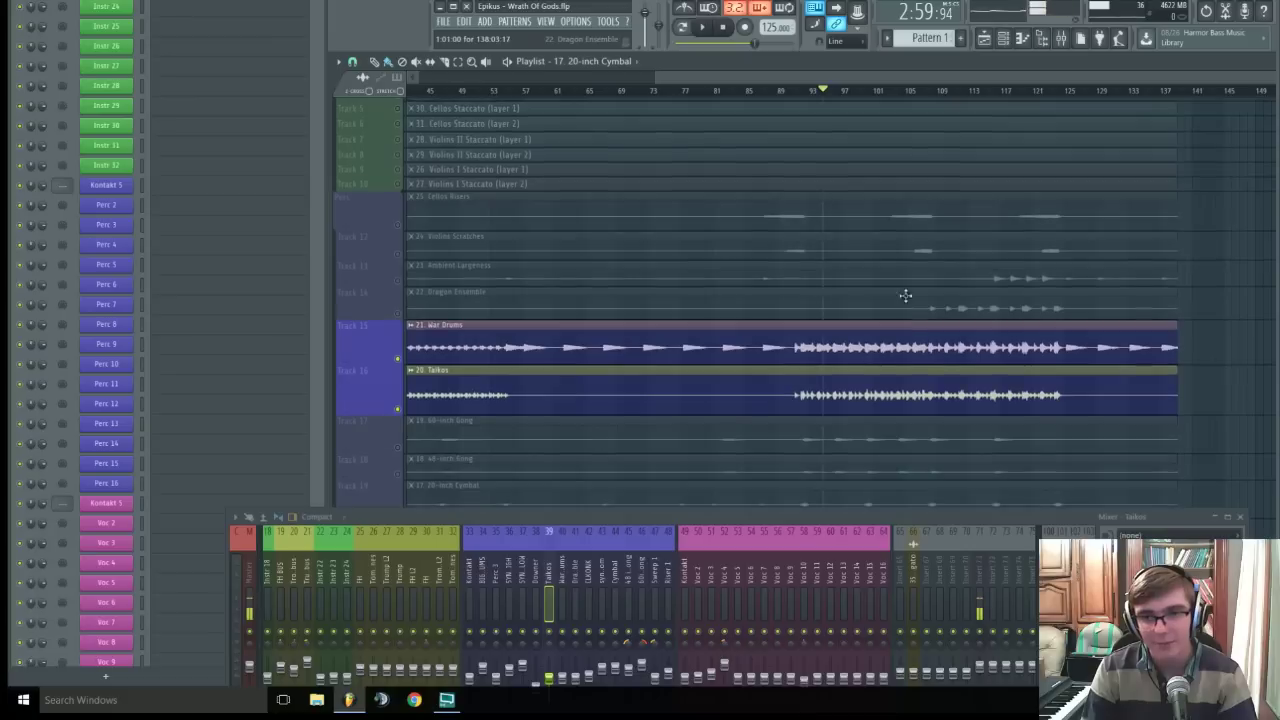
pyautogui.click(405, 287)
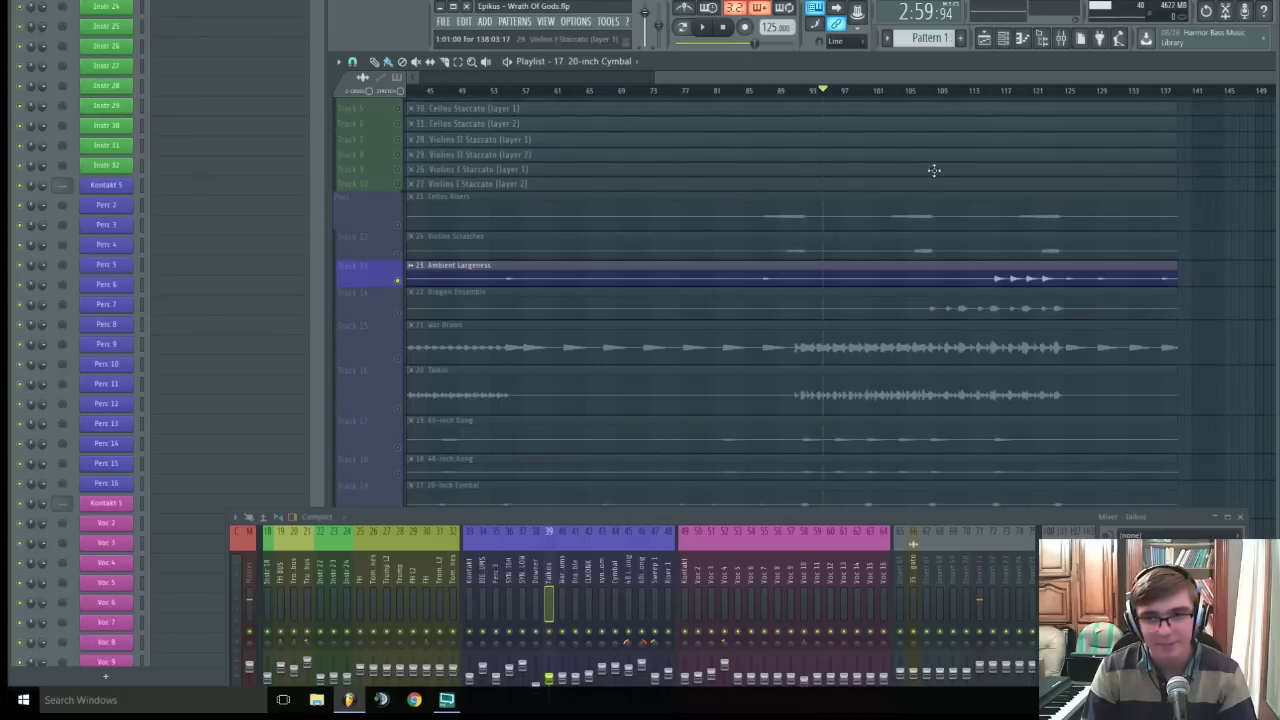
pyautogui.click(999, 93)
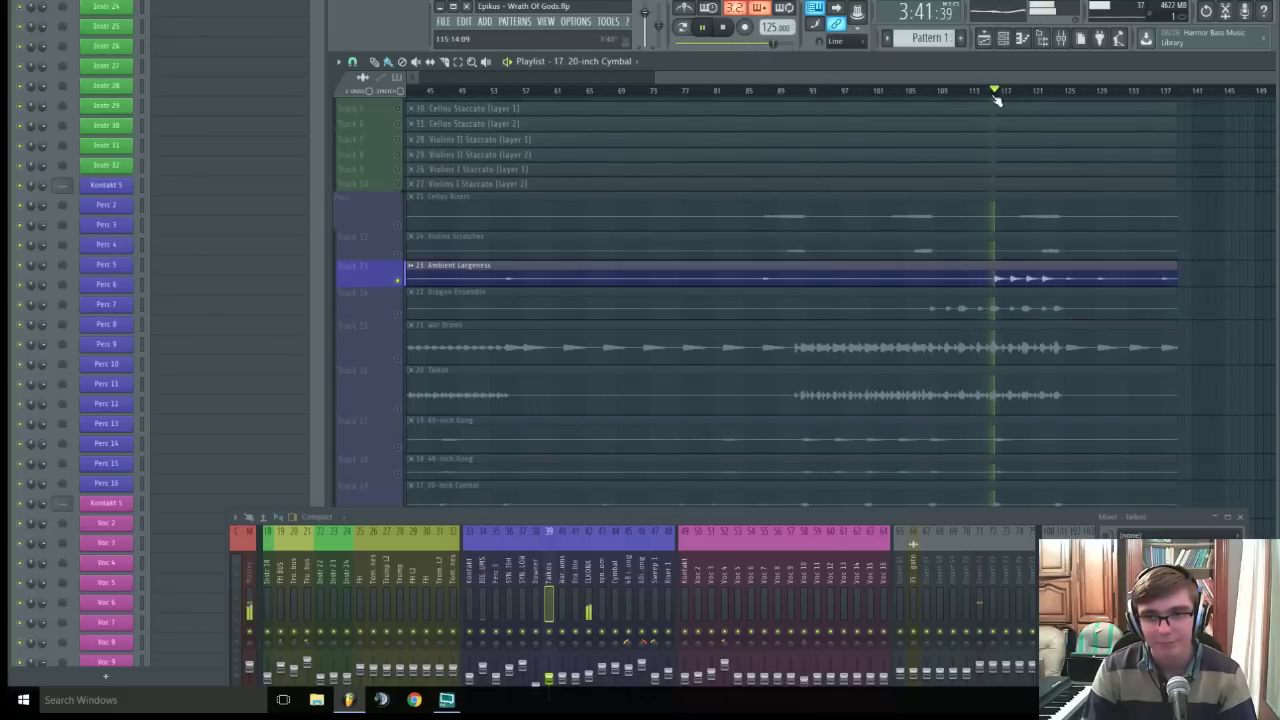
pyautogui.press('space')
pyautogui.moveTo(710, 518); pyautogui.dragTo(748, 482)
pyautogui.click(621, 328)
# - Add the War Drums and Taikos tracks to the solo alongside Ambient Largeness
pyautogui.scroll(-3, 697, 426)
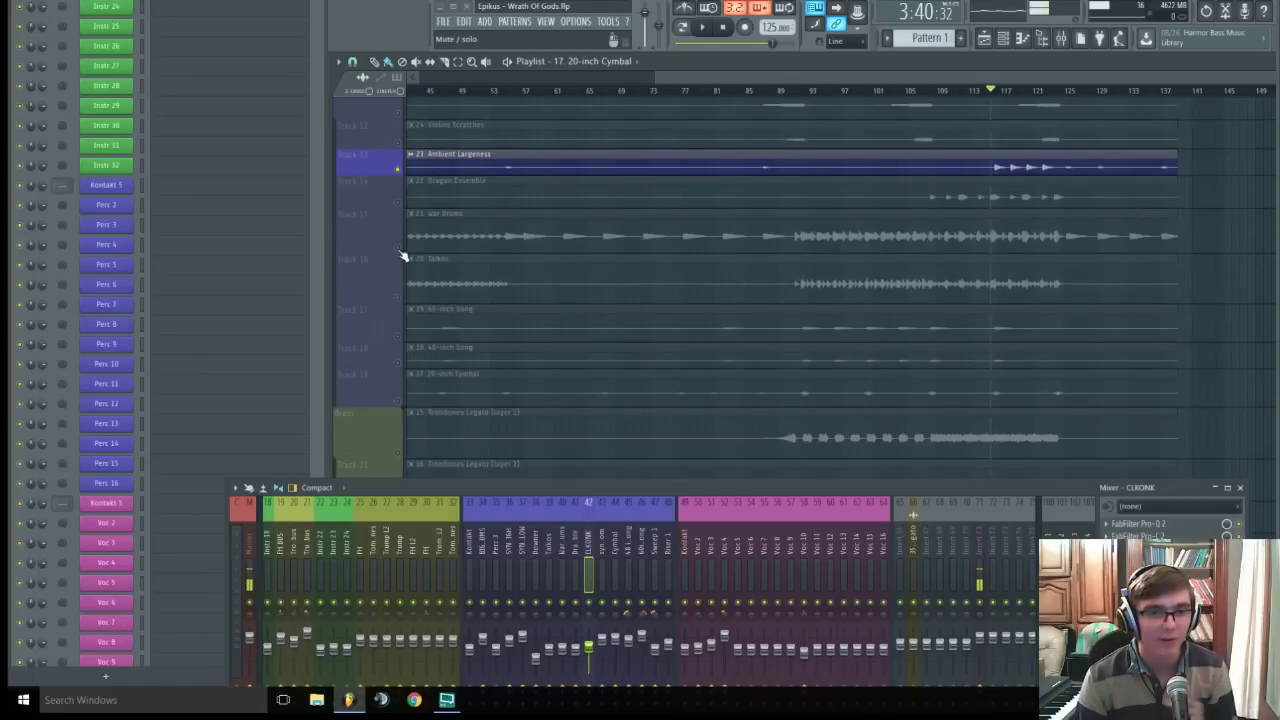
pyautogui.click(399, 248)
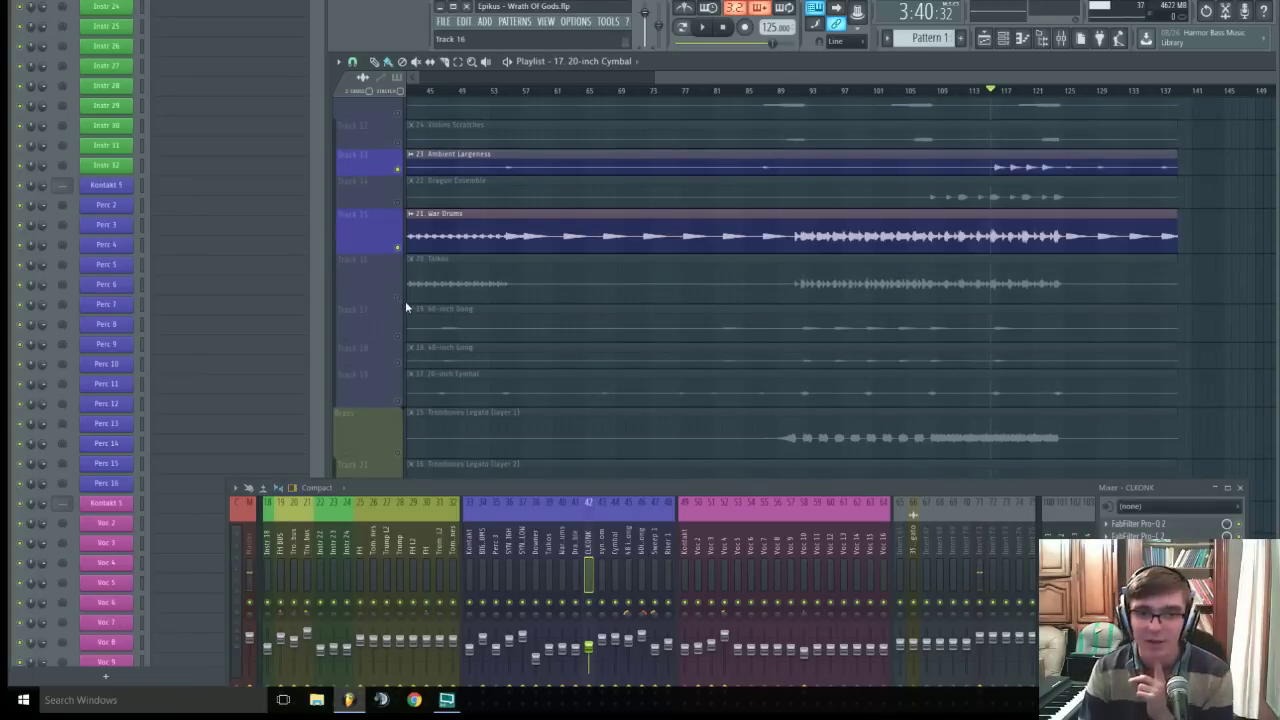
pyautogui.click(400, 298)
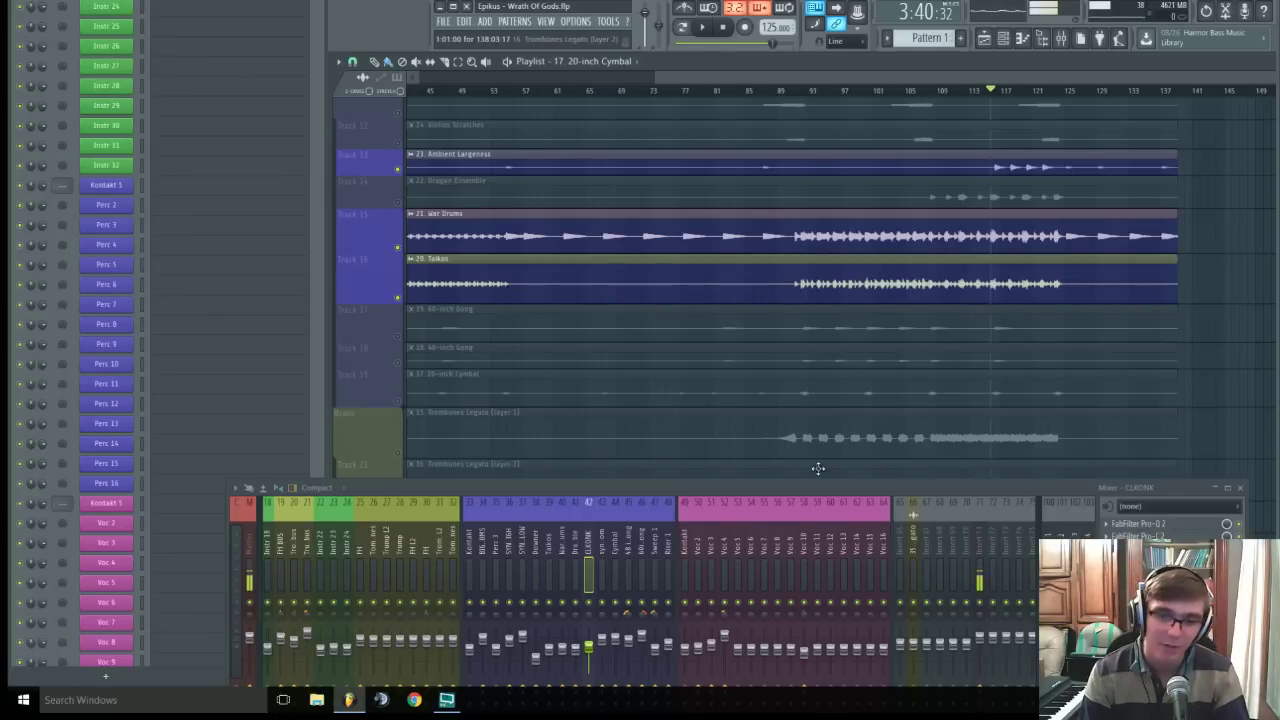
# - Open FabFilter Pro-MB on the BIG DRUMS mixer track, examine its low band against the playing drums, and close it
pyautogui.moveTo(805, 486); pyautogui.dragTo(789, 397)
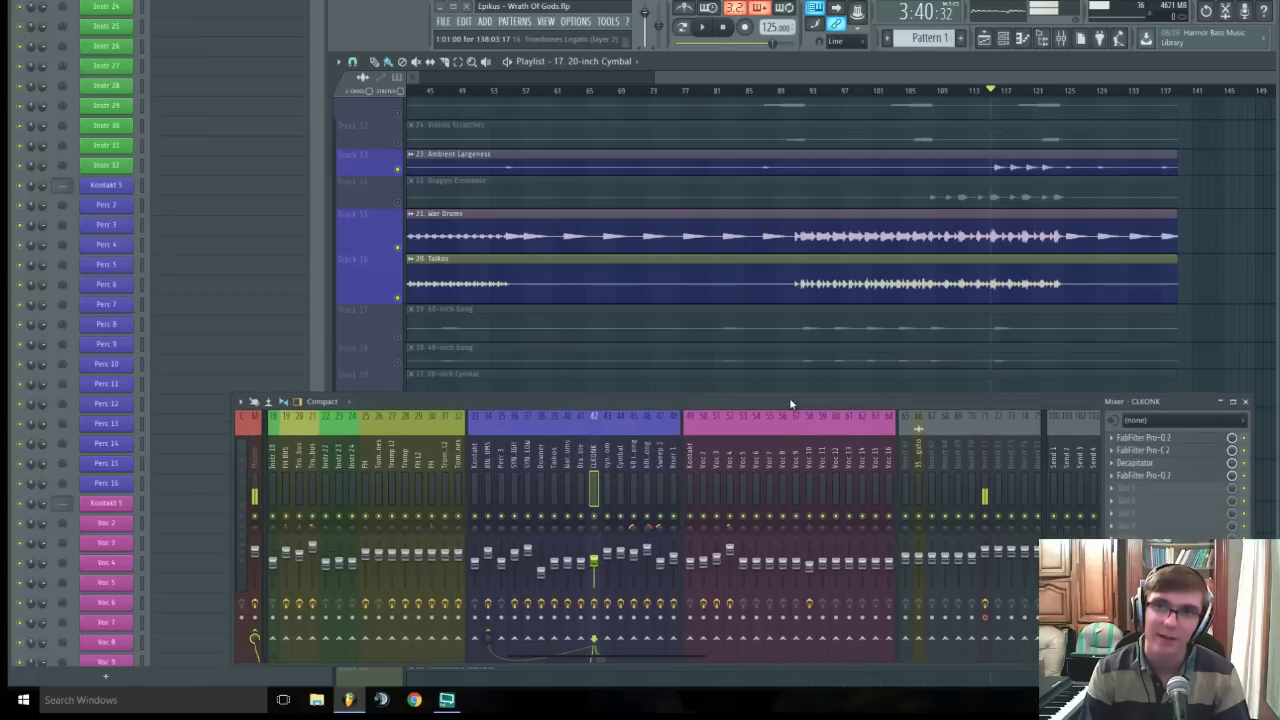
pyautogui.click(486, 465)
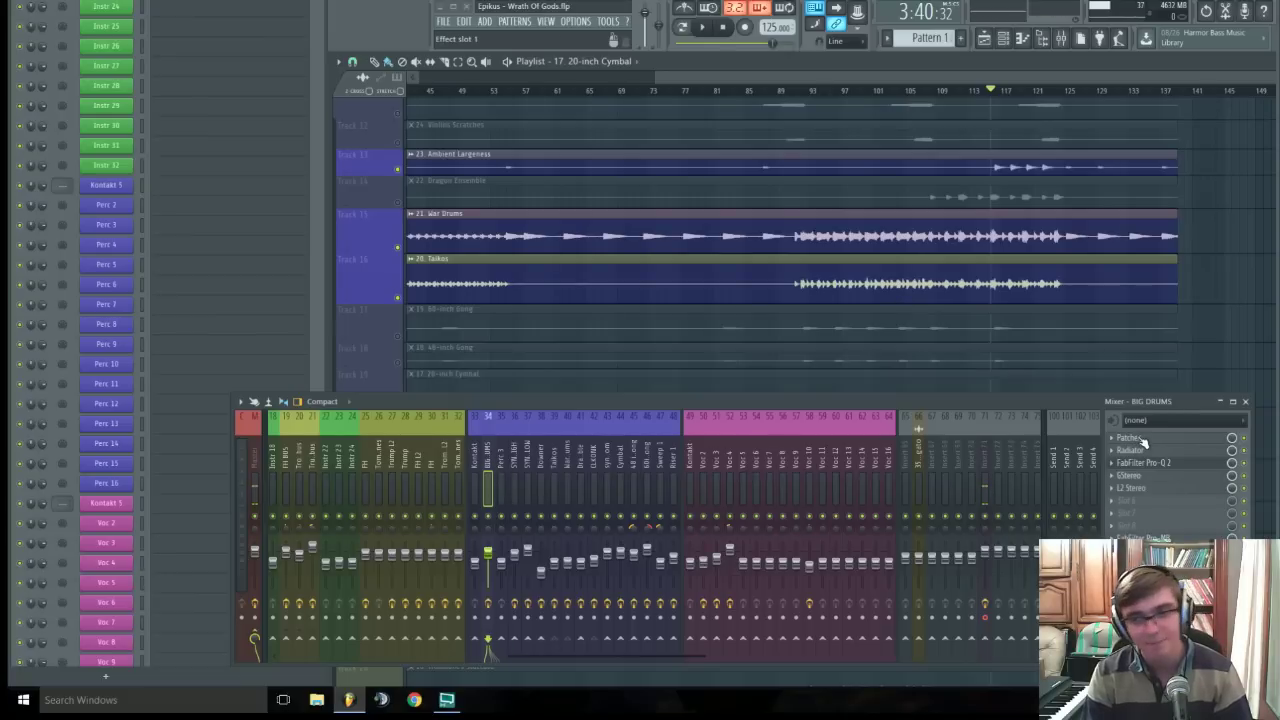
pyautogui.click(1143, 538)
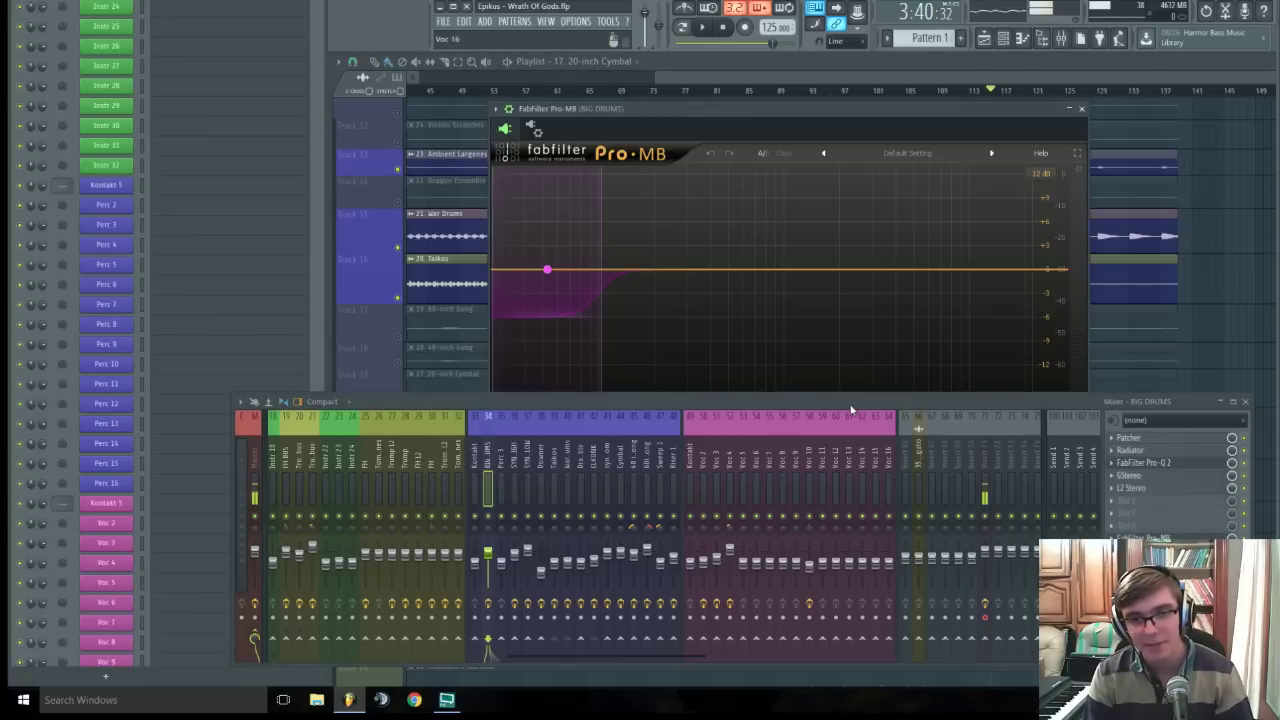
pyautogui.moveTo(851, 405); pyautogui.dragTo(851, 575)
pyautogui.press('space')
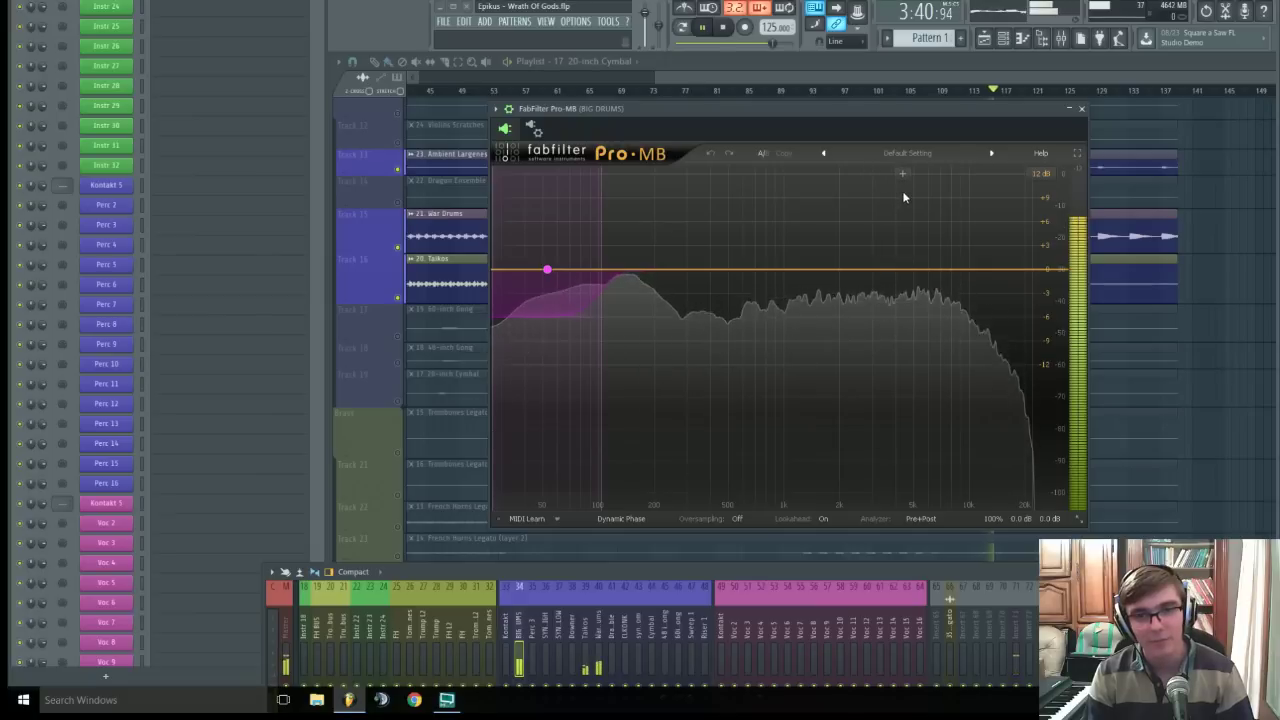
pyautogui.moveTo(785, 110); pyautogui.dragTo(853, 212)
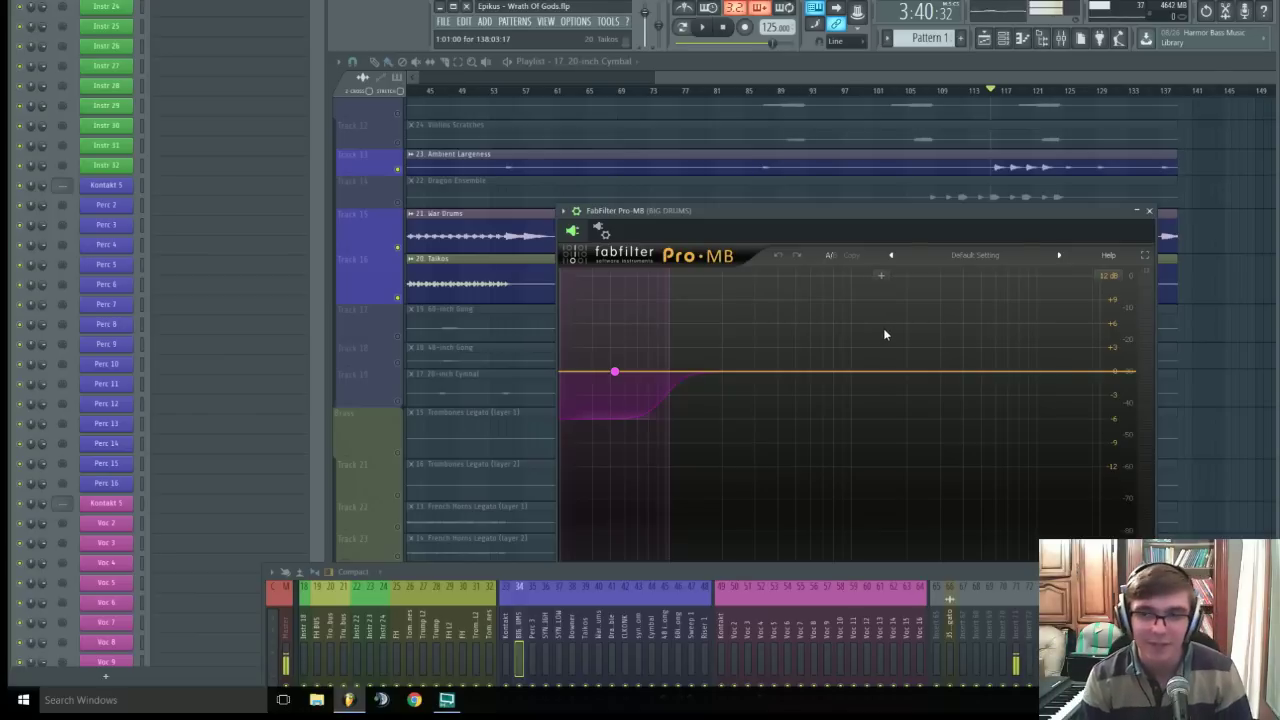
pyautogui.press('space')
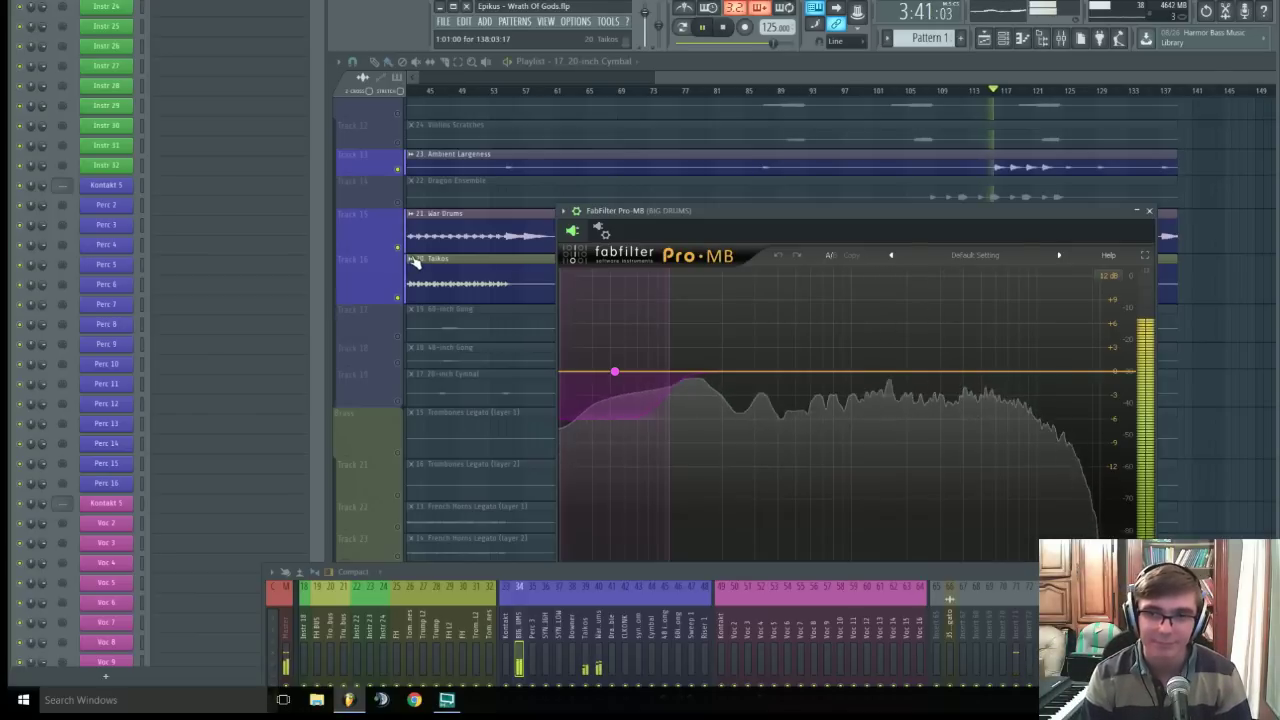
pyautogui.press('space')
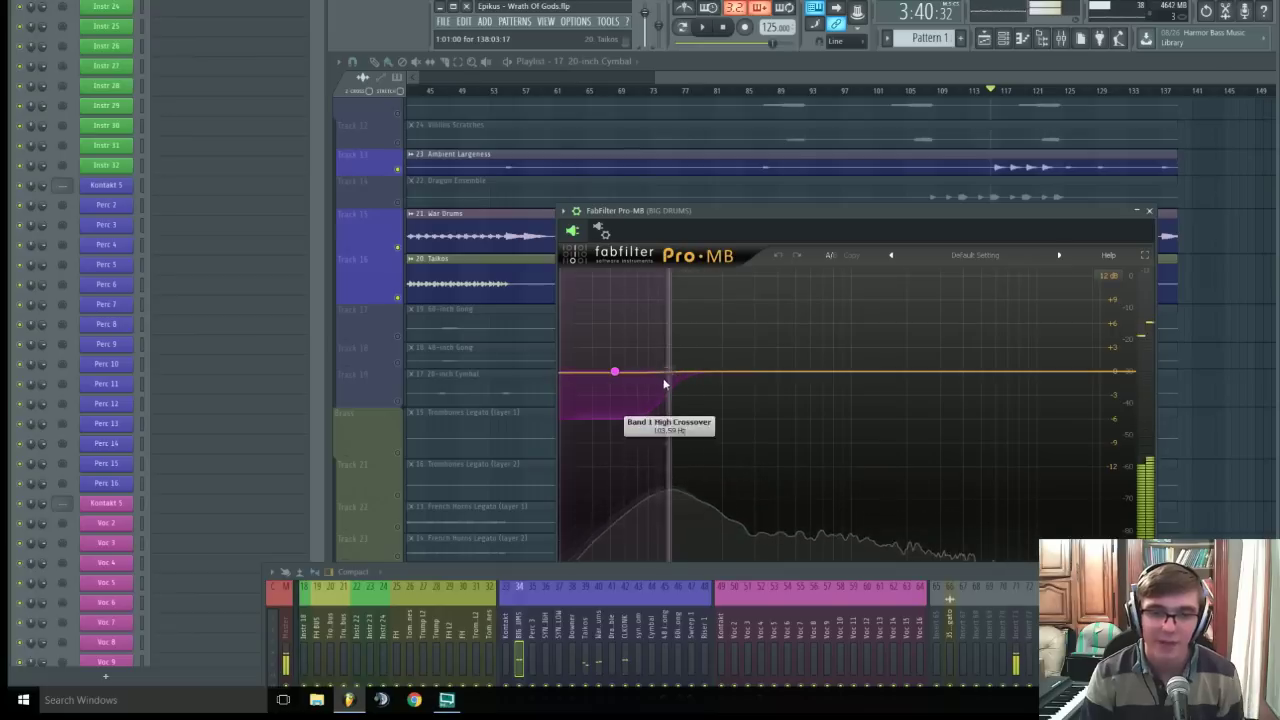
pyautogui.click(1149, 212)
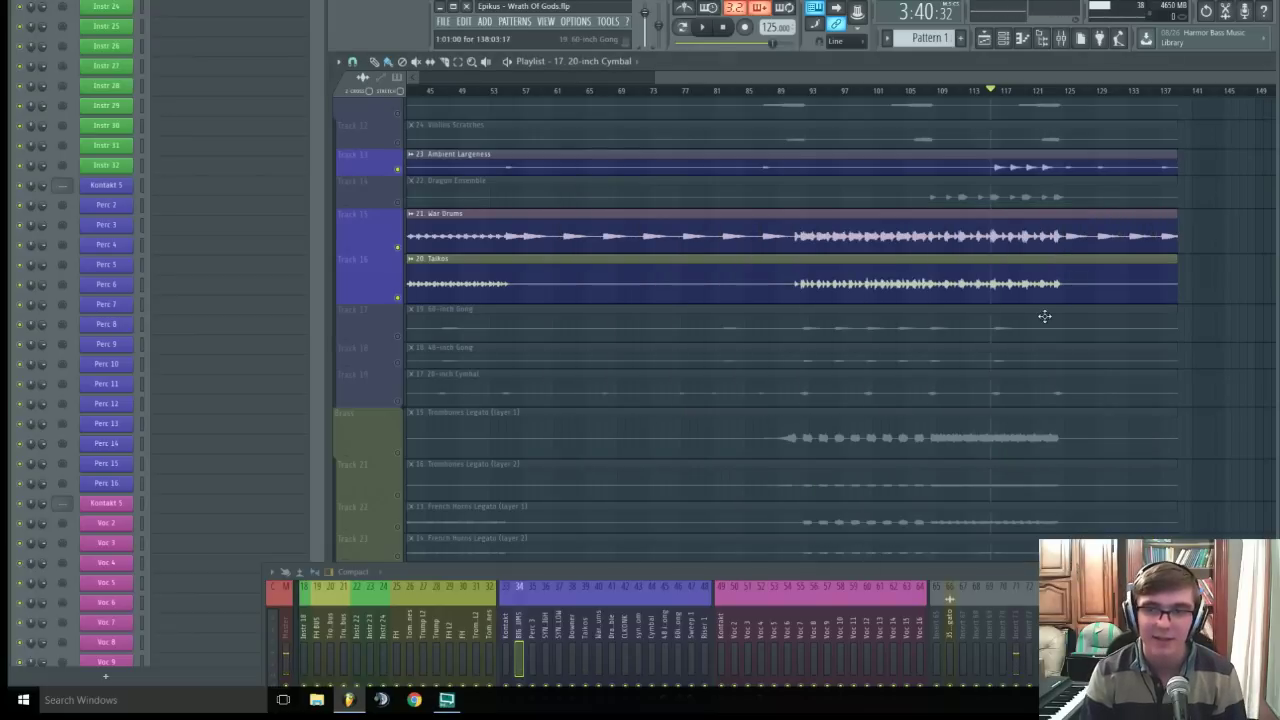
# - Play a short passage of the Ambient Largeness track soloed alone, and turn all playlist tracks back on
pyautogui.moveTo(872, 570); pyautogui.dragTo(798, 350)
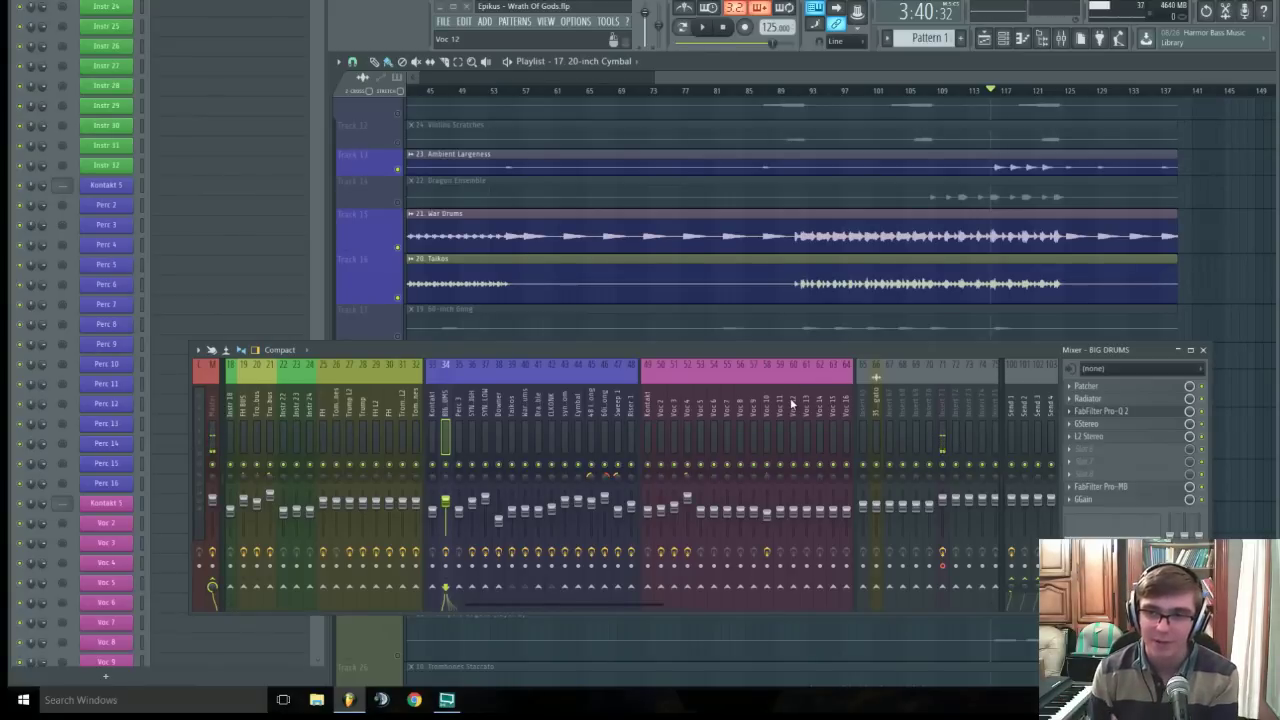
pyautogui.rightClick(398, 169)
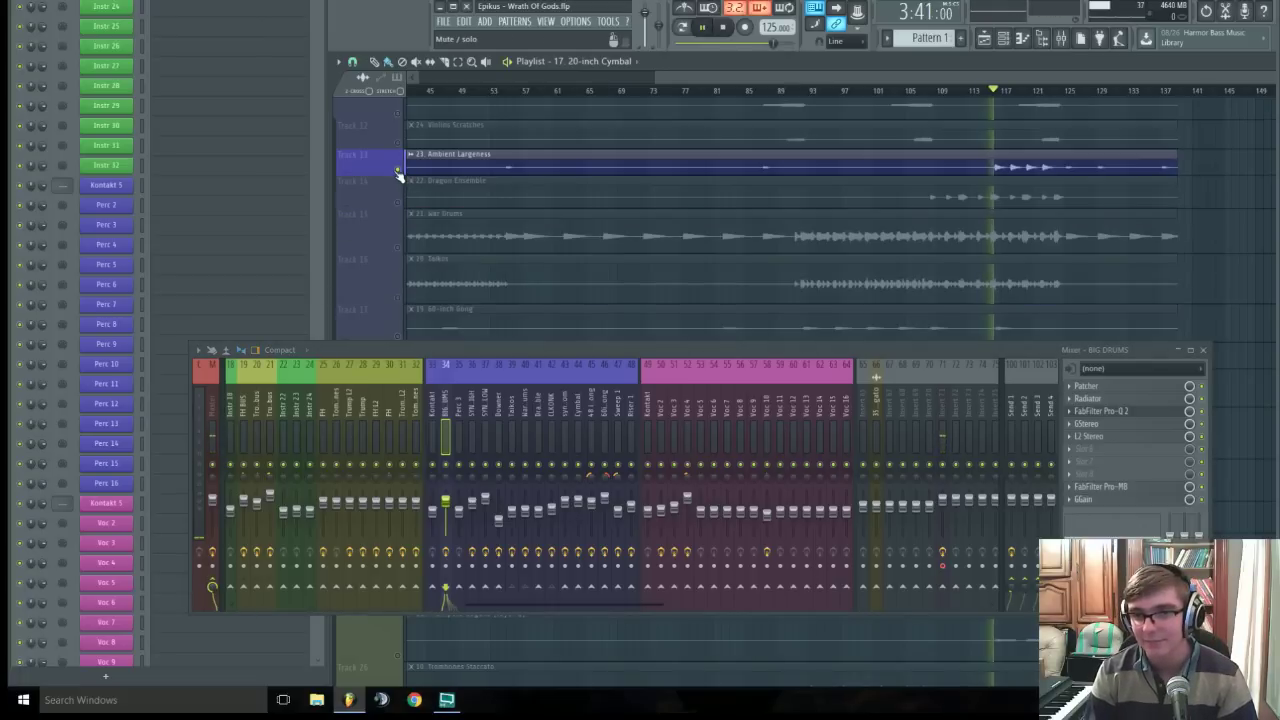
pyautogui.rightClick(398, 169)
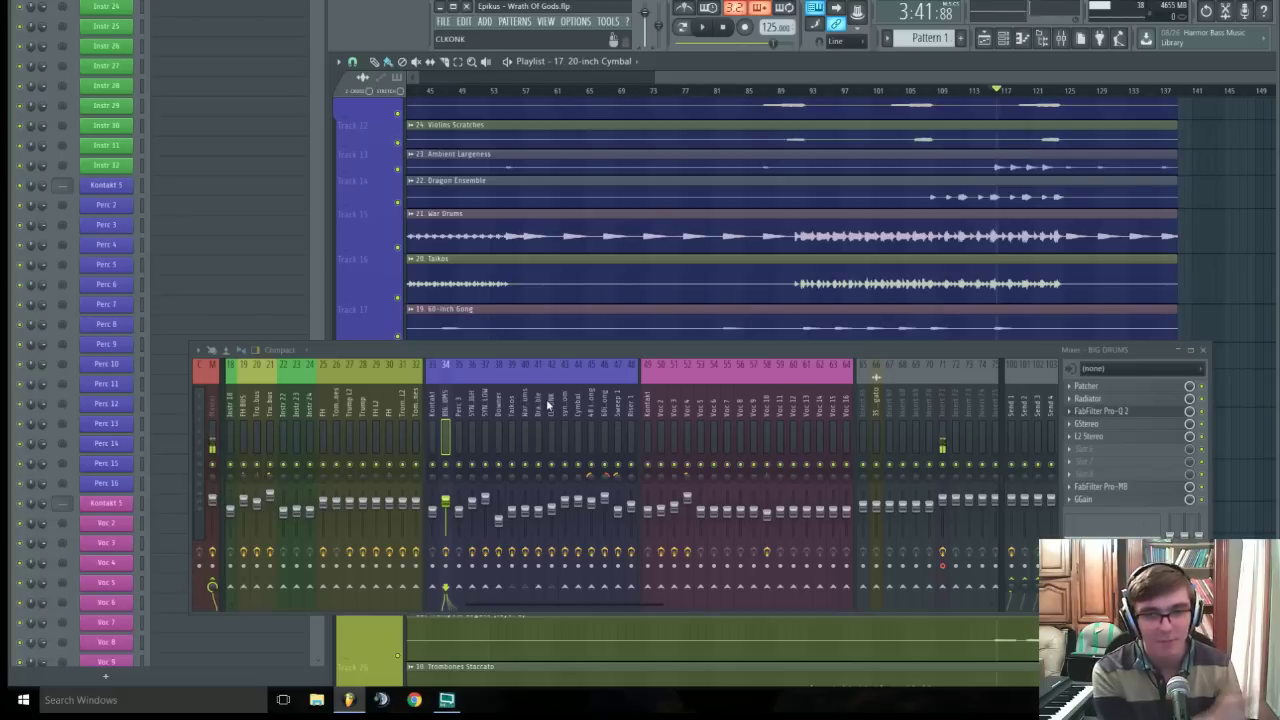
# - Solo the 20-inch Cymbal track and open FabFilter Pro-Q 2 on the Cymbal mixer track
pyautogui.scroll(-3, 531, 272)
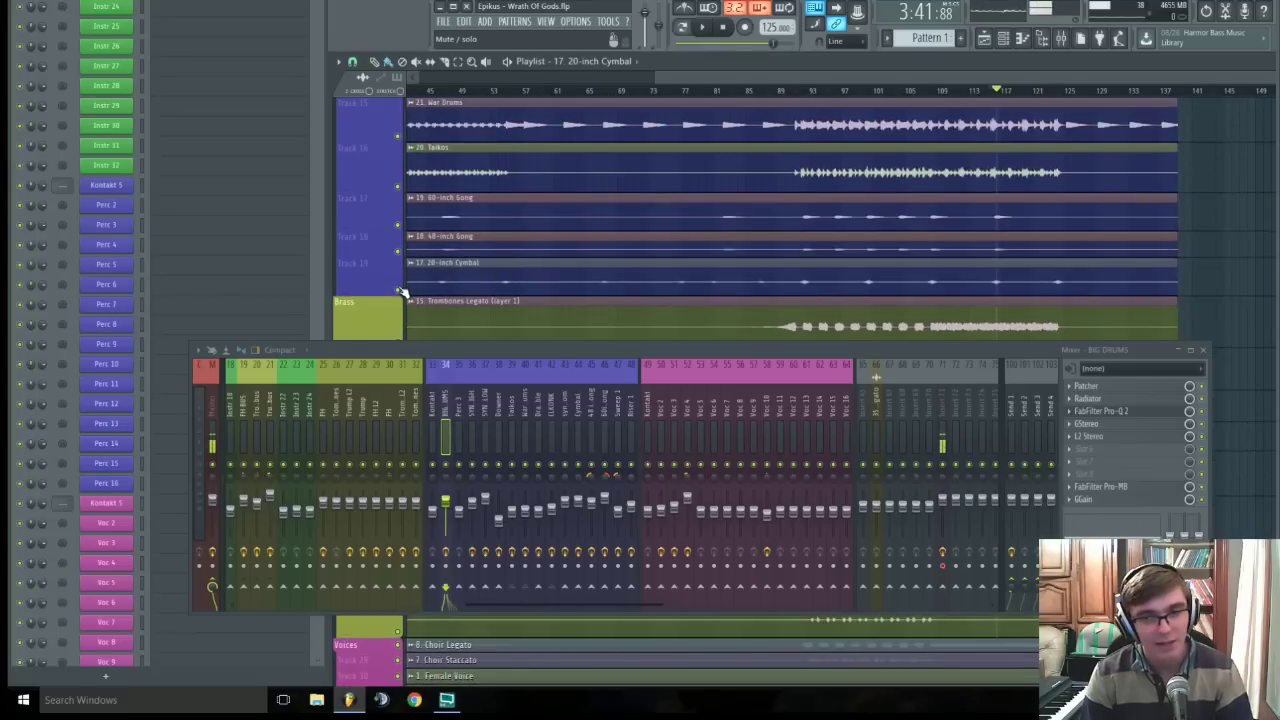
pyautogui.rightClick(398, 290)
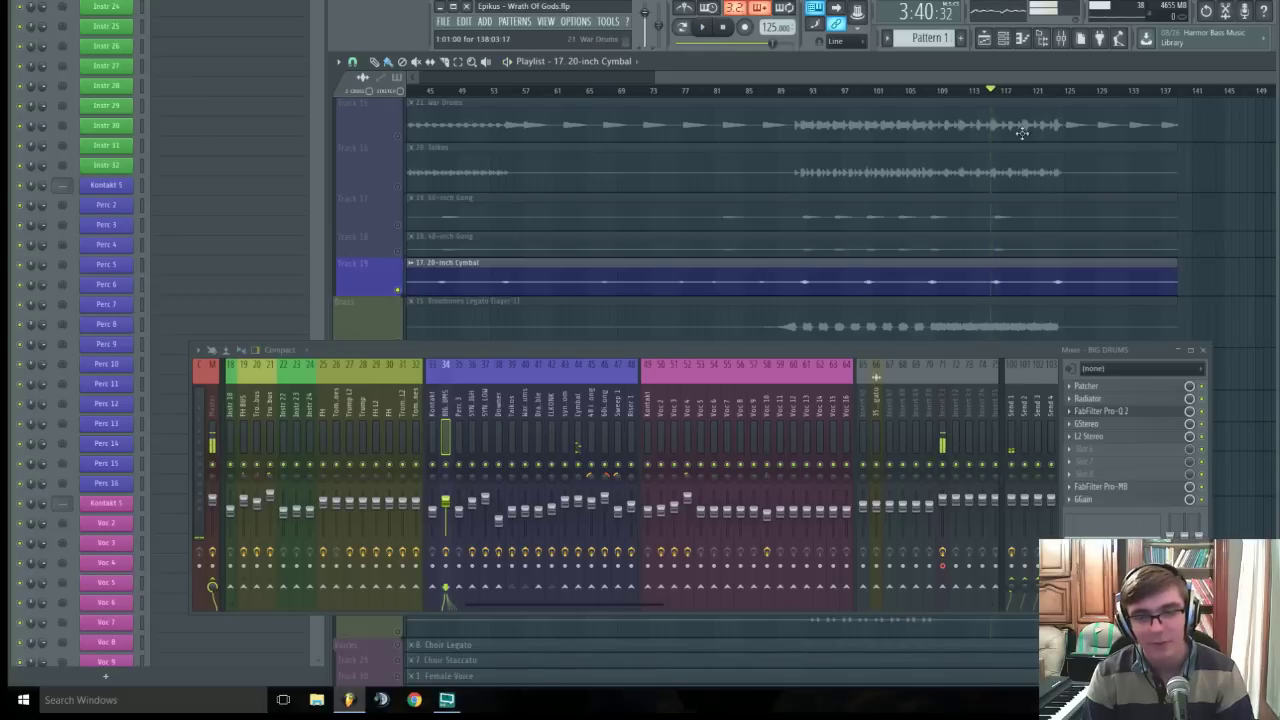
pyautogui.click(578, 410)
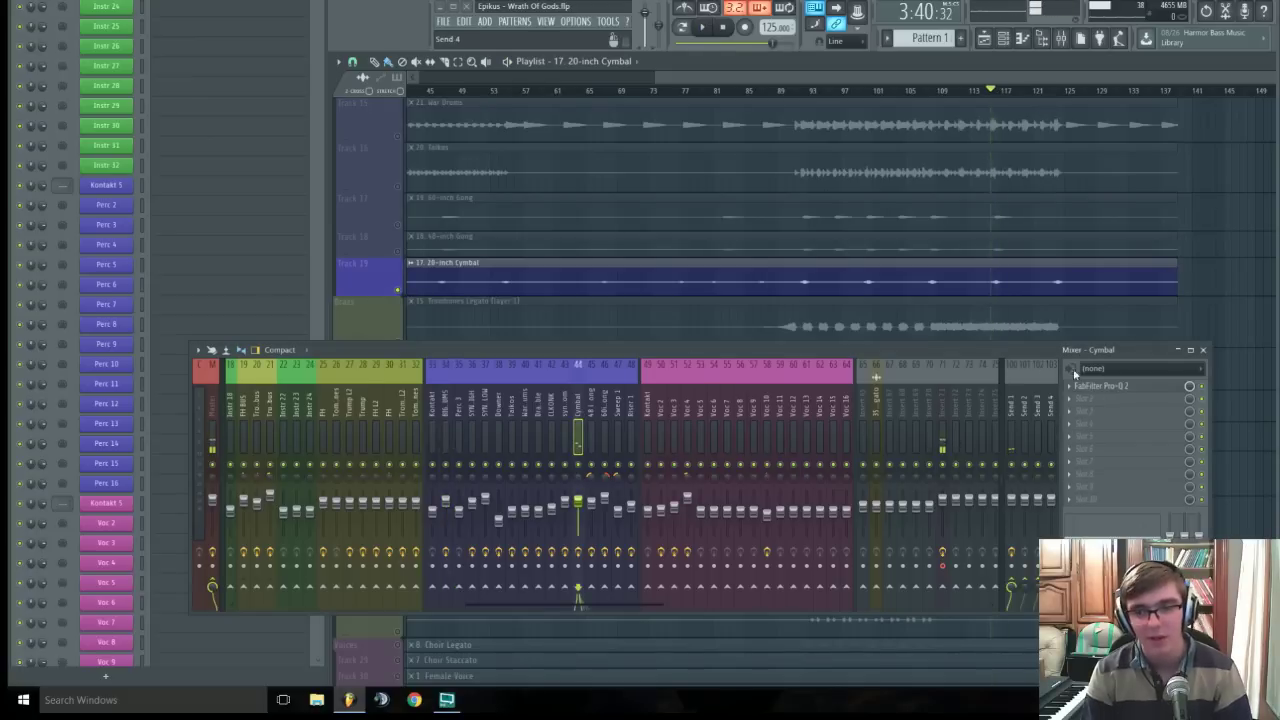
pyautogui.click(1117, 388)
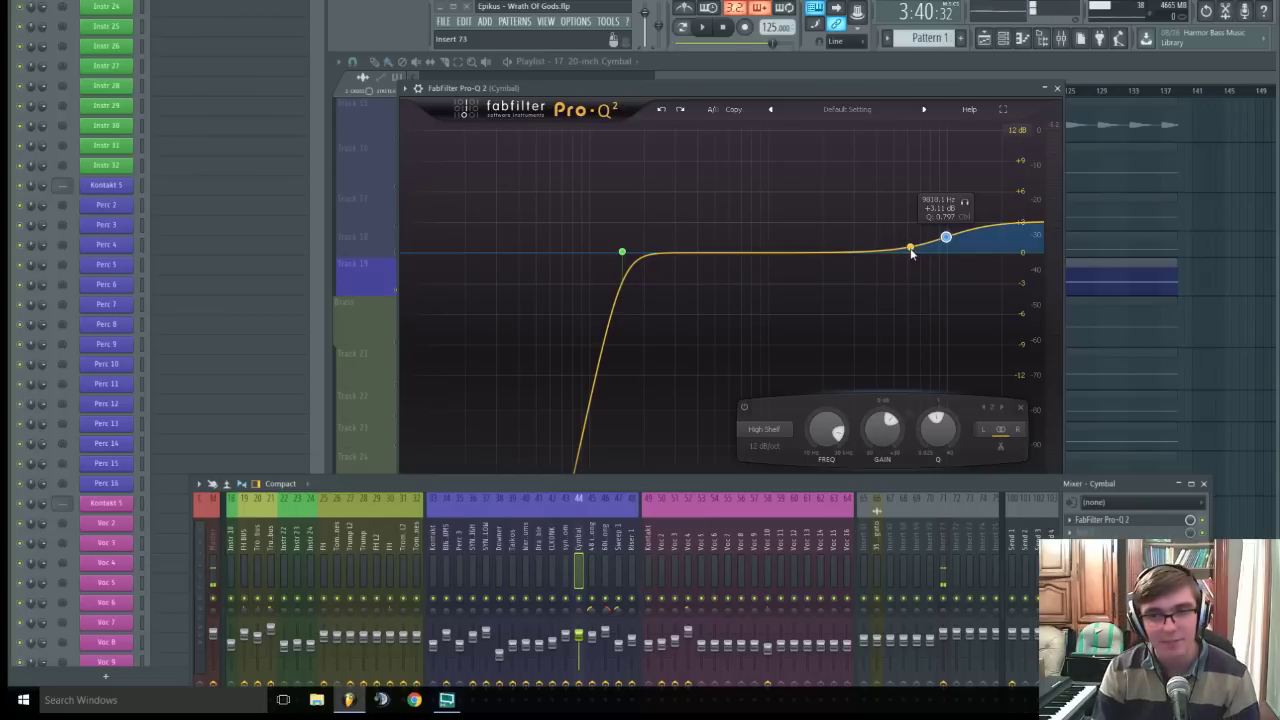
# - Audition the cymbal with a Pro-Q 2 bell band near 5.6 kHz boosted by about 11 dB, and undo the boost
pyautogui.moveTo(910, 250); pyautogui.dragTo(902, 140)
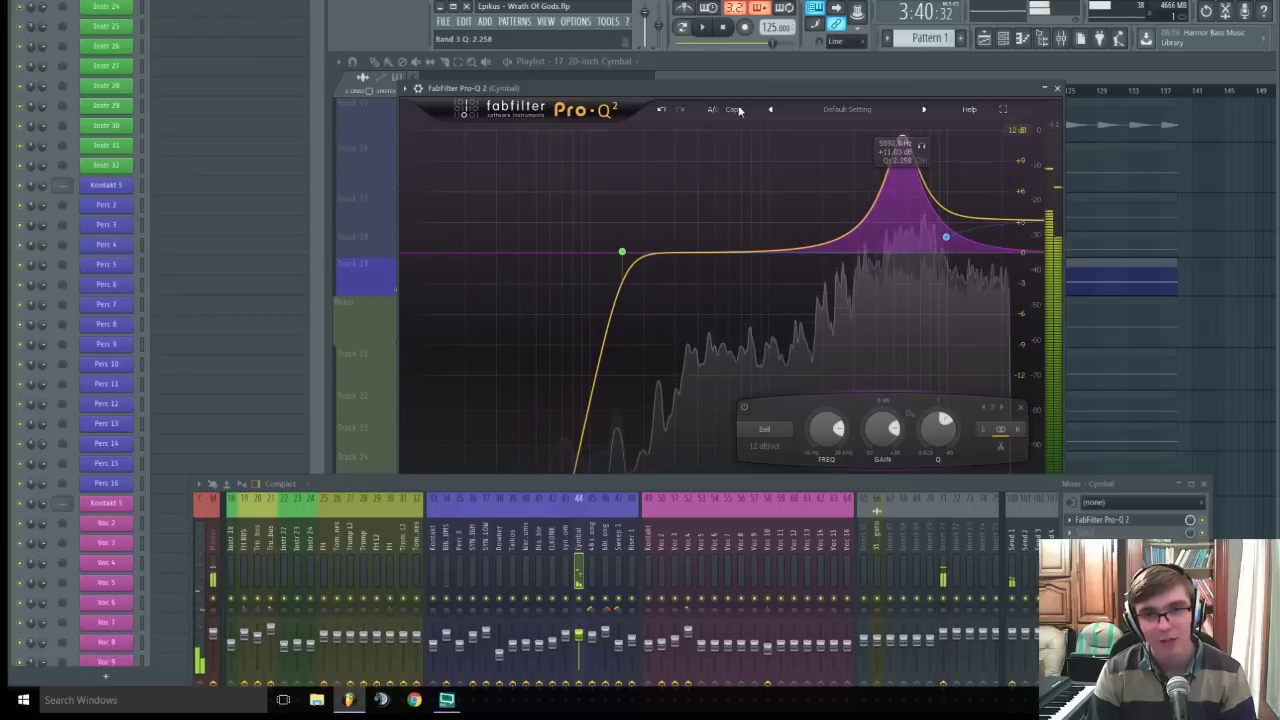
pyautogui.click(661, 109)
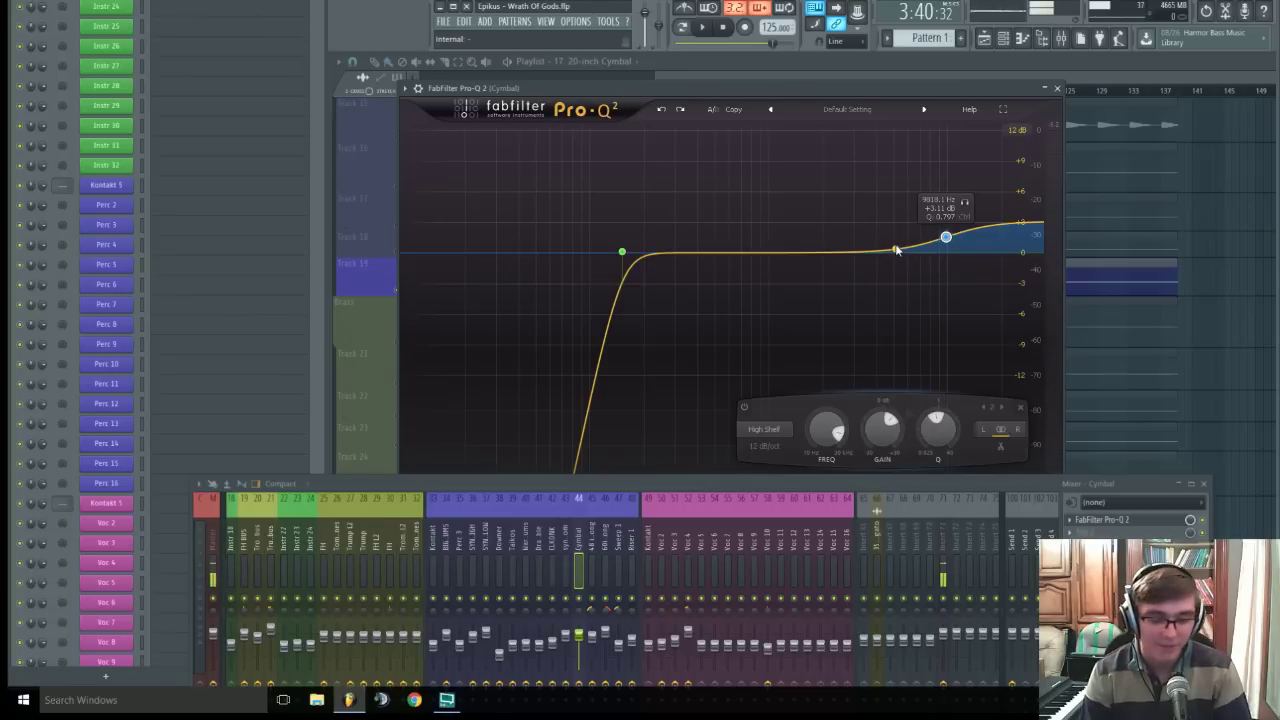
# - Play the soloed cymbal and examine the high-shelf band in its Pro-Q 2 equalizer
pyautogui.press('space')
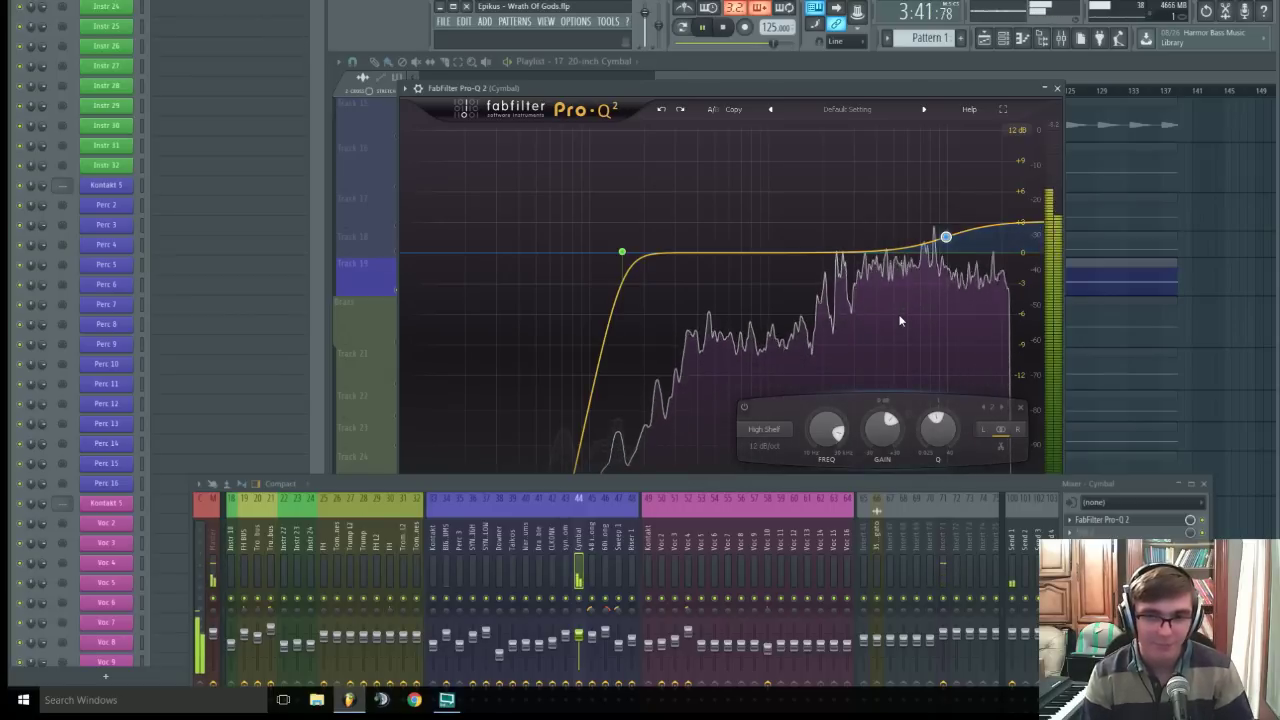
pyautogui.press('space')
pyautogui.click(946, 240)
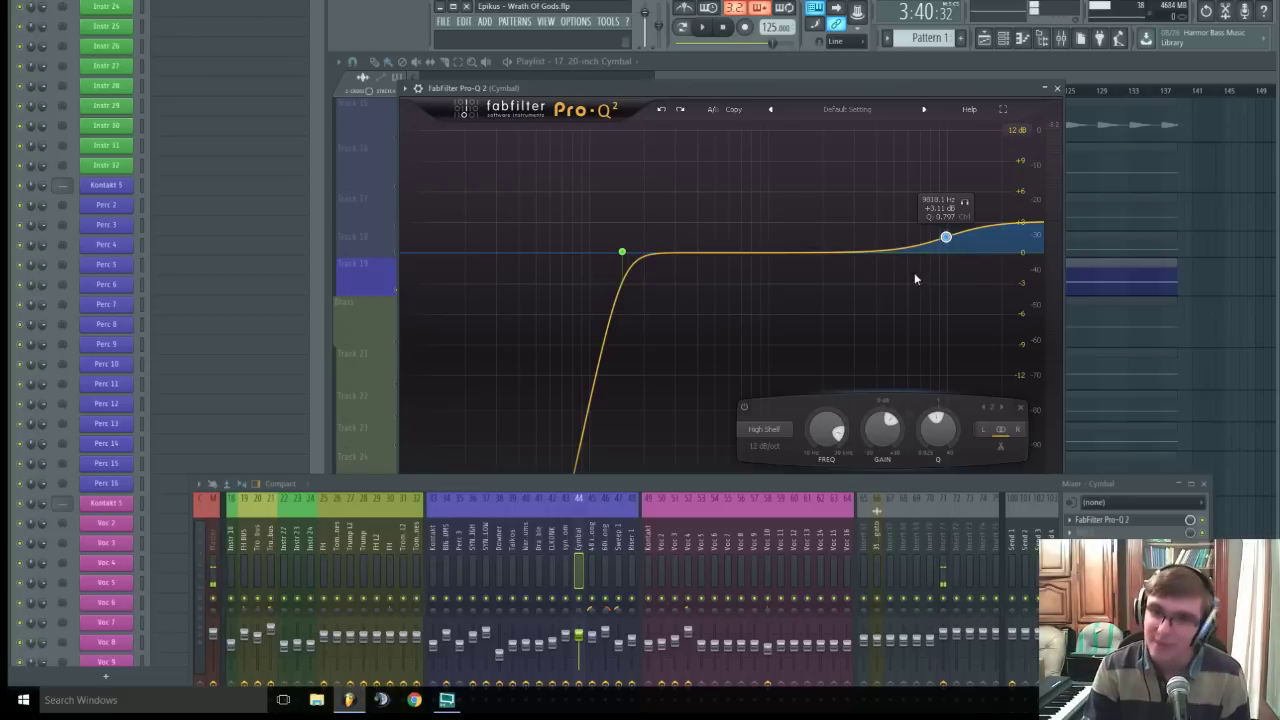
# - Audition the cymbal with its Pro-Q 2 low cut raised to about 1080 Hz, undo the change, and close the equalizer
pyautogui.moveTo(705, 485); pyautogui.dragTo(718, 547)
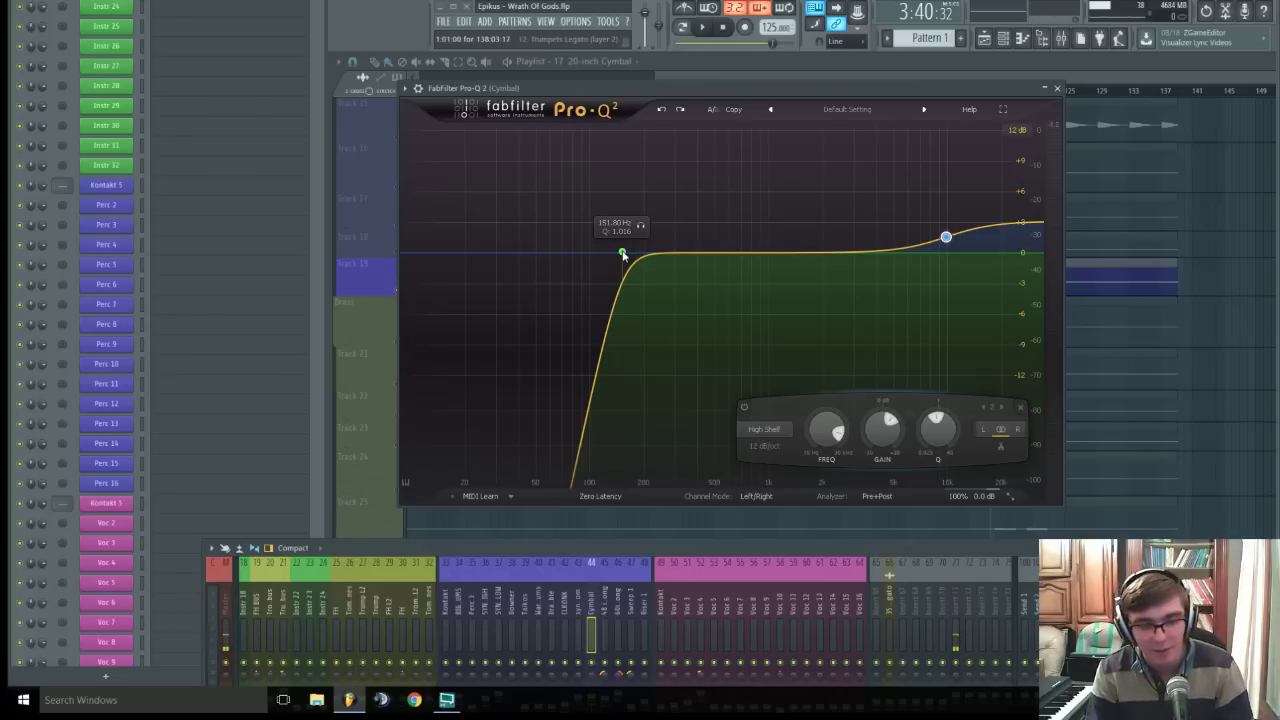
pyautogui.press('space')
pyautogui.moveTo(622, 254); pyautogui.dragTo(771, 246)
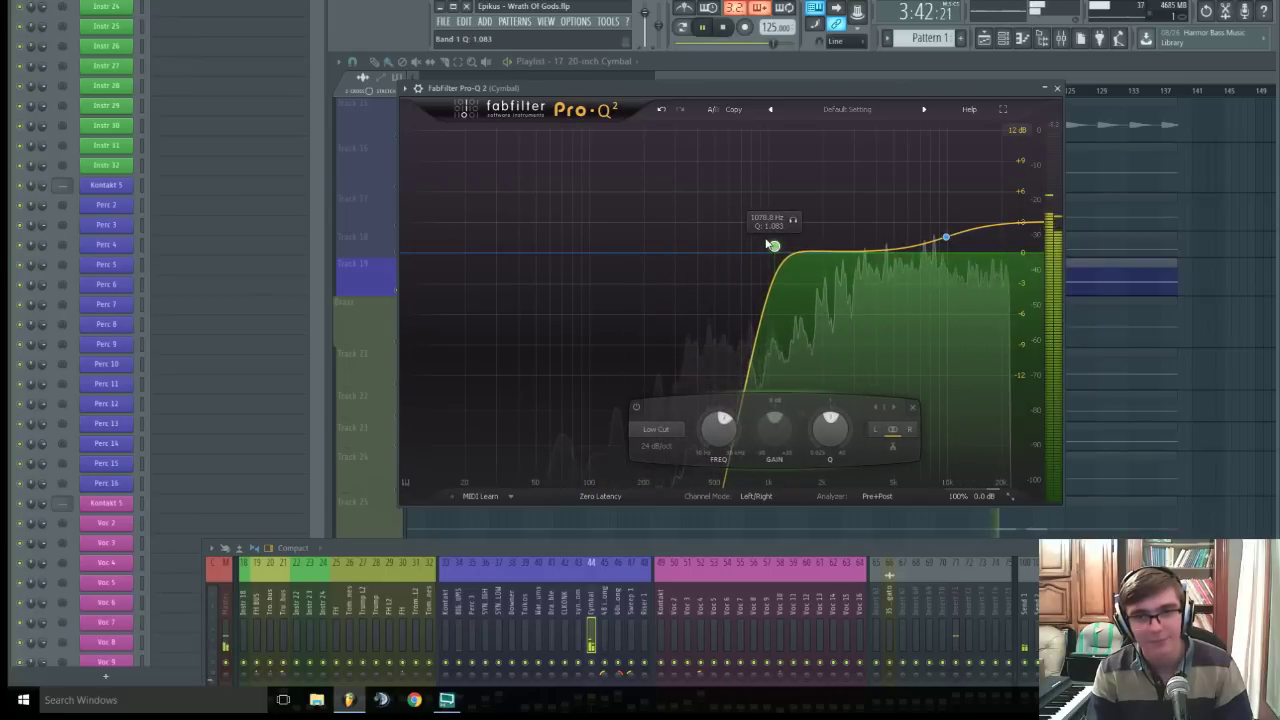
pyautogui.press('space')
pyautogui.click(661, 109)
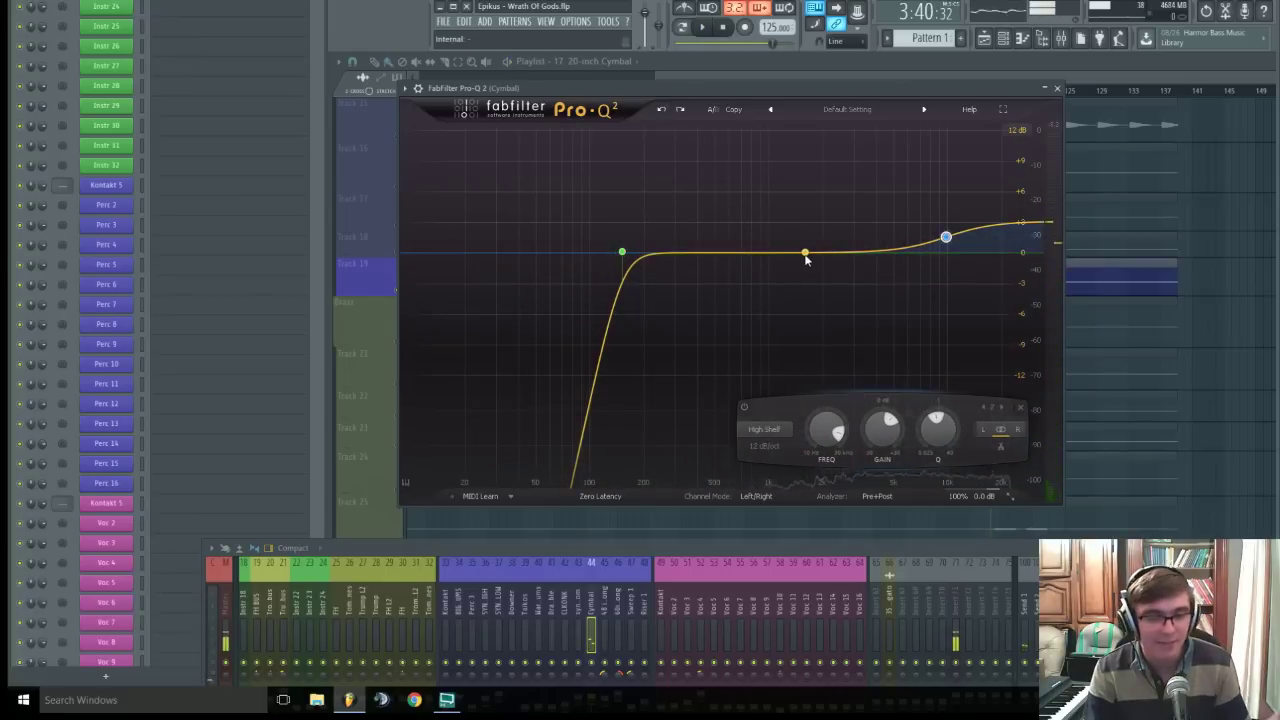
pyautogui.moveTo(606, 258)
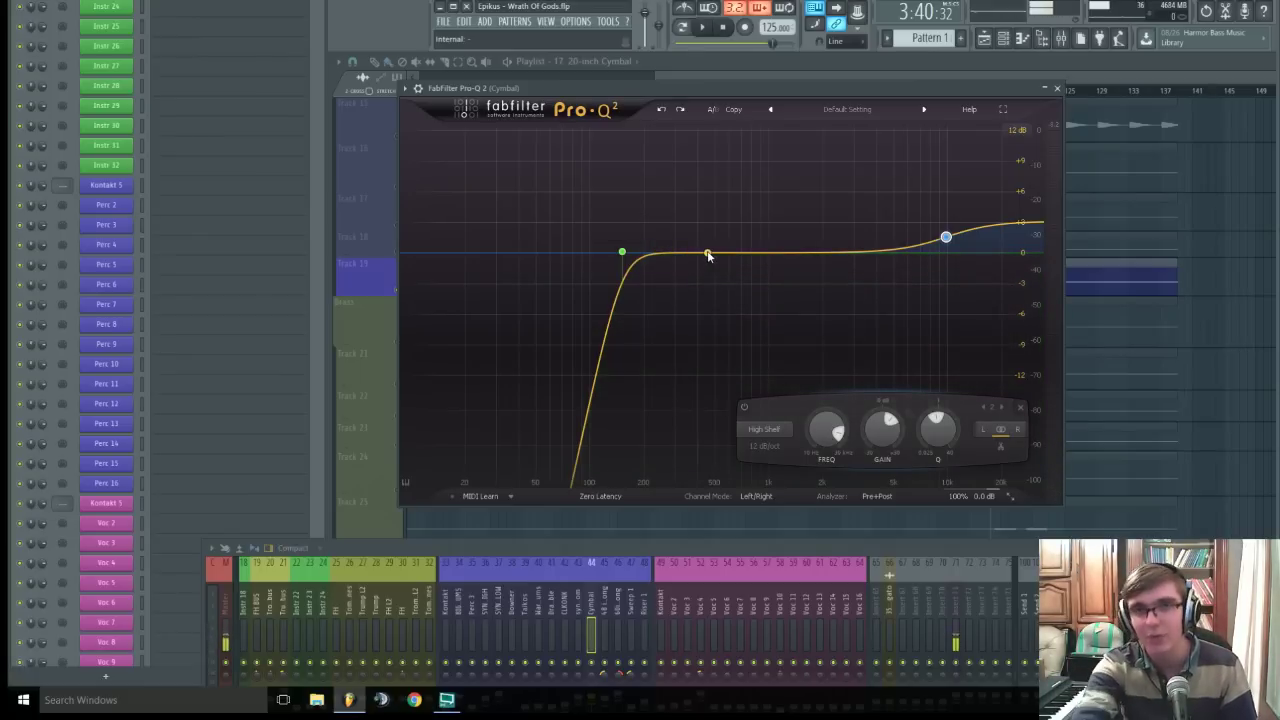
pyautogui.click(1058, 89)
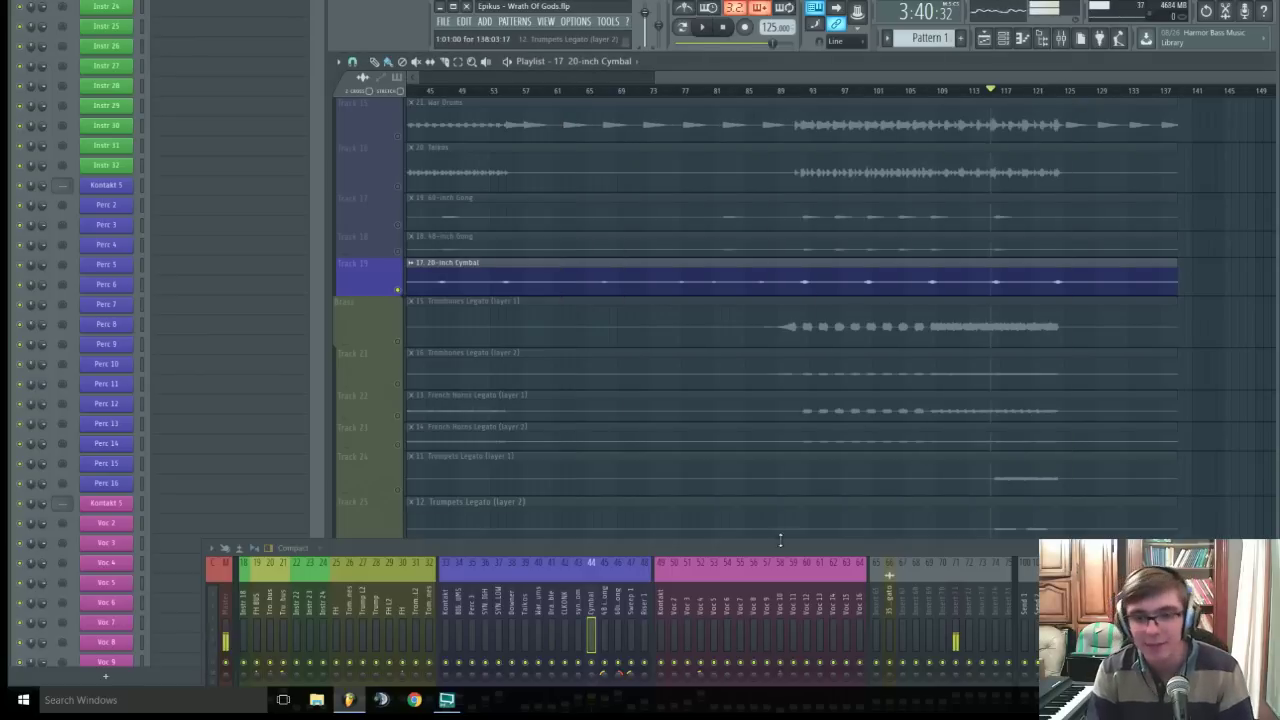
# - Look through the effect chains of the percussion mixer tracks, from synth boom and War Drums to the BIG DRUMS bus
pyautogui.moveTo(777, 549); pyautogui.dragTo(816, 318)
pyautogui.moveTo(585, 360); pyautogui.dragTo(517, 554)
pyautogui.scroll(3, 648, 361)
pyautogui.scroll(1, 648, 361)
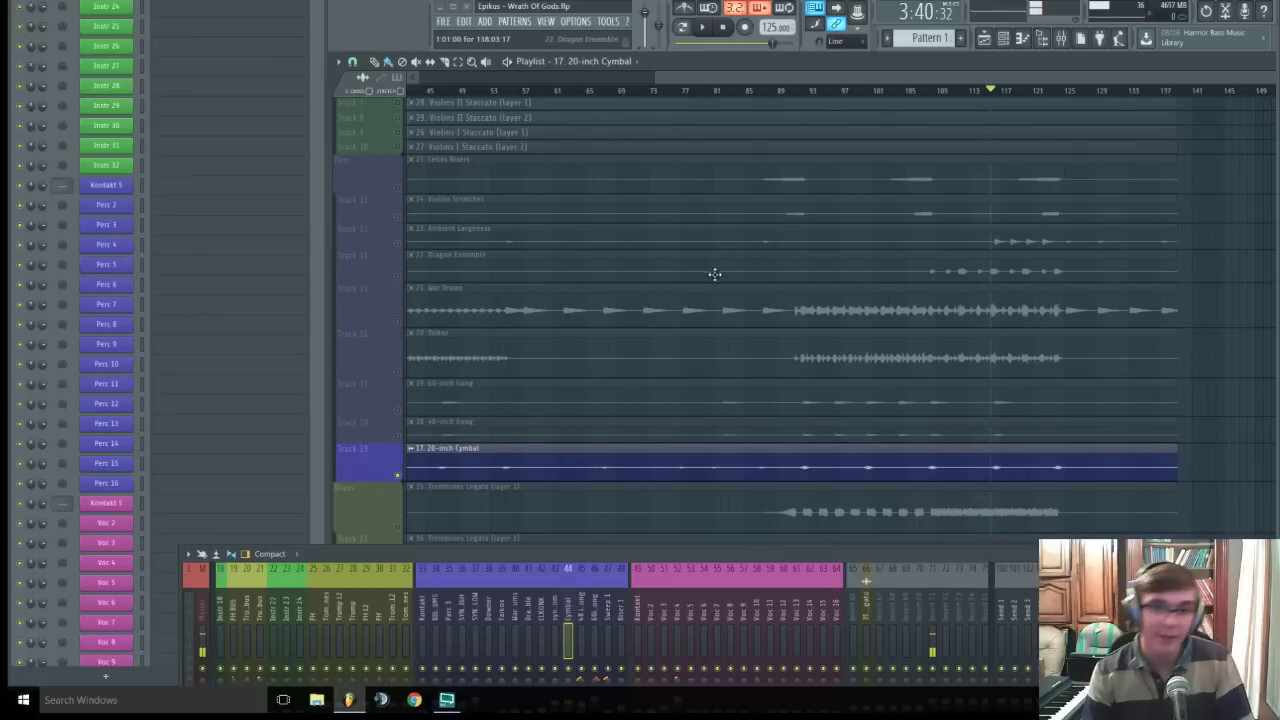
pyautogui.moveTo(846, 553); pyautogui.dragTo(871, 318)
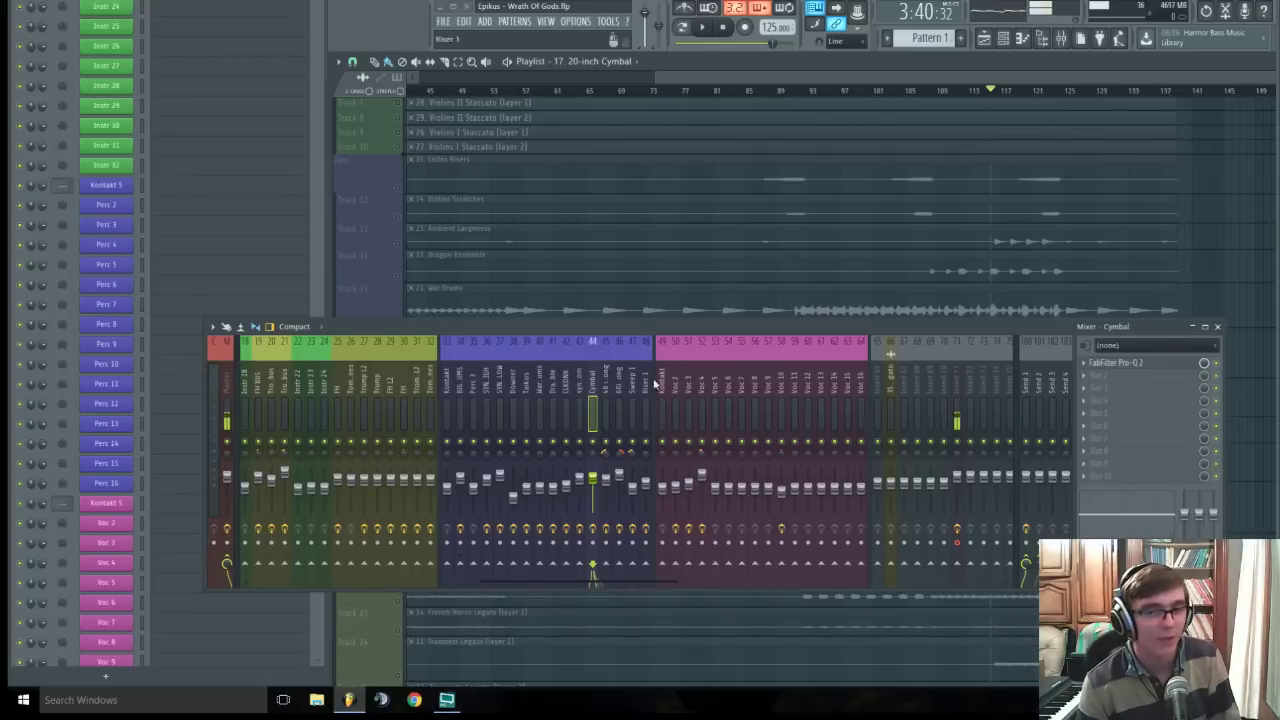
pyautogui.click(581, 381)
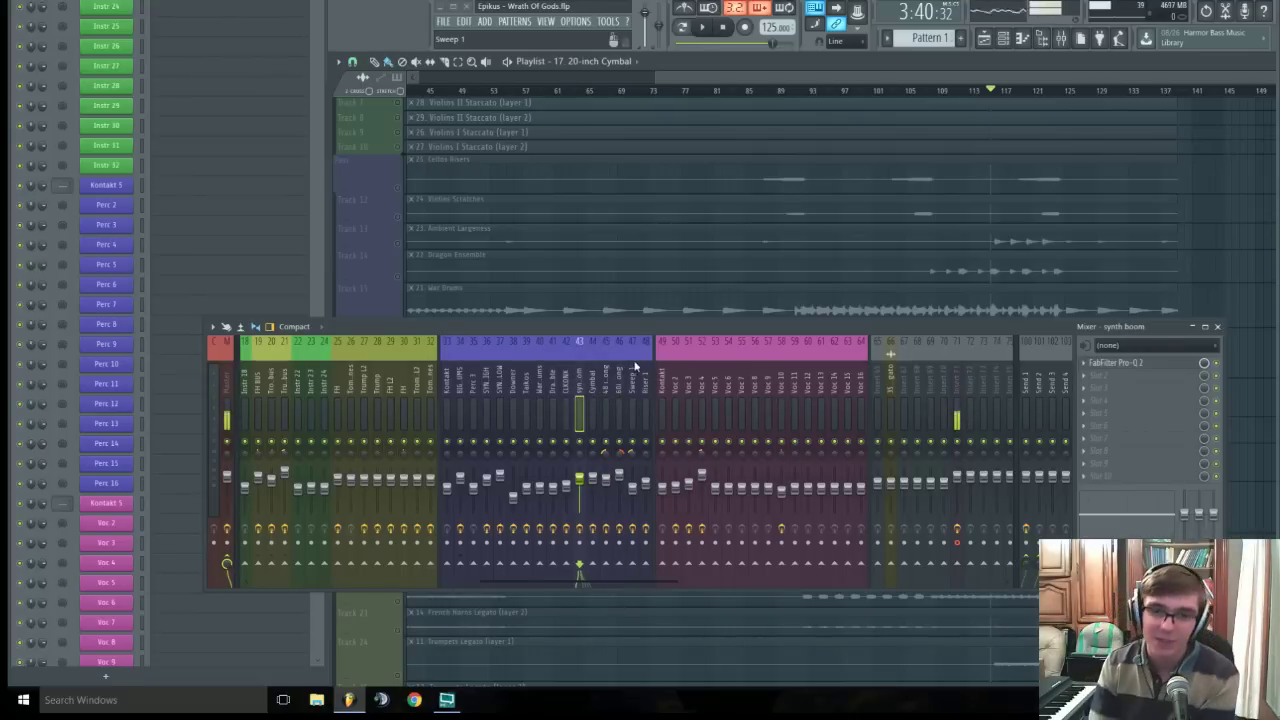
pyautogui.click(540, 385)
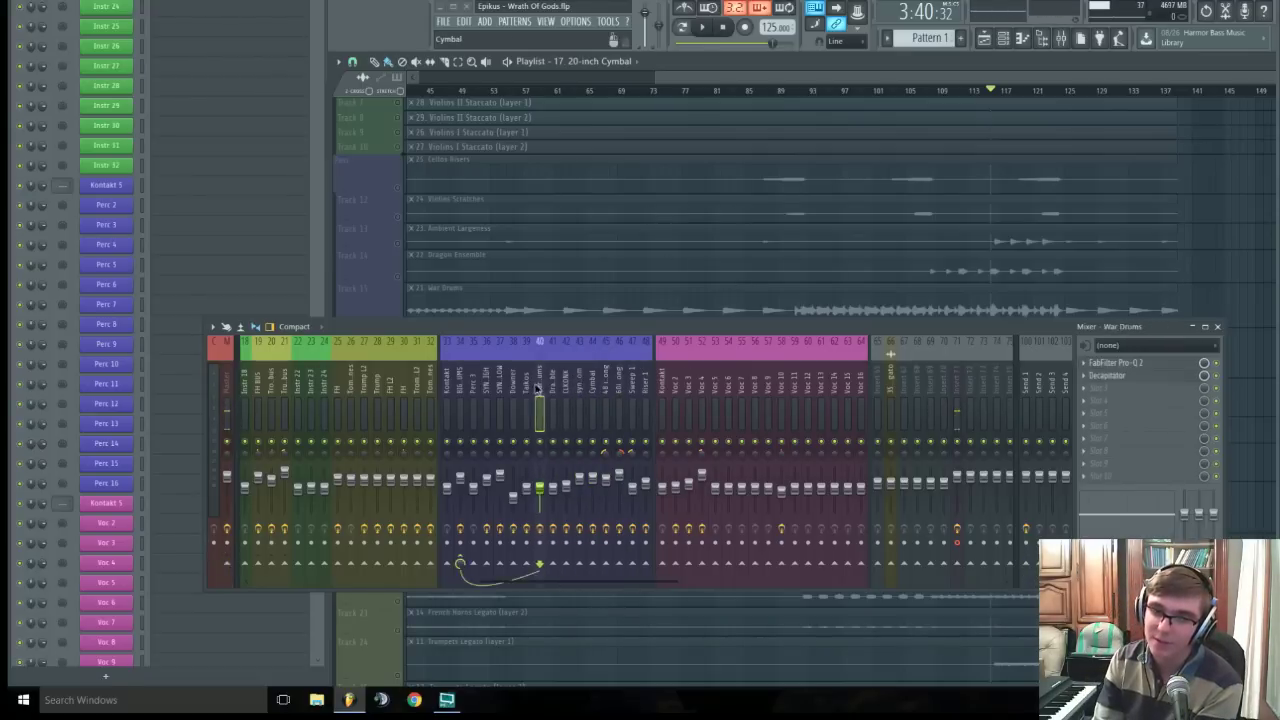
pyautogui.click(512, 386)
pyautogui.click(472, 386)
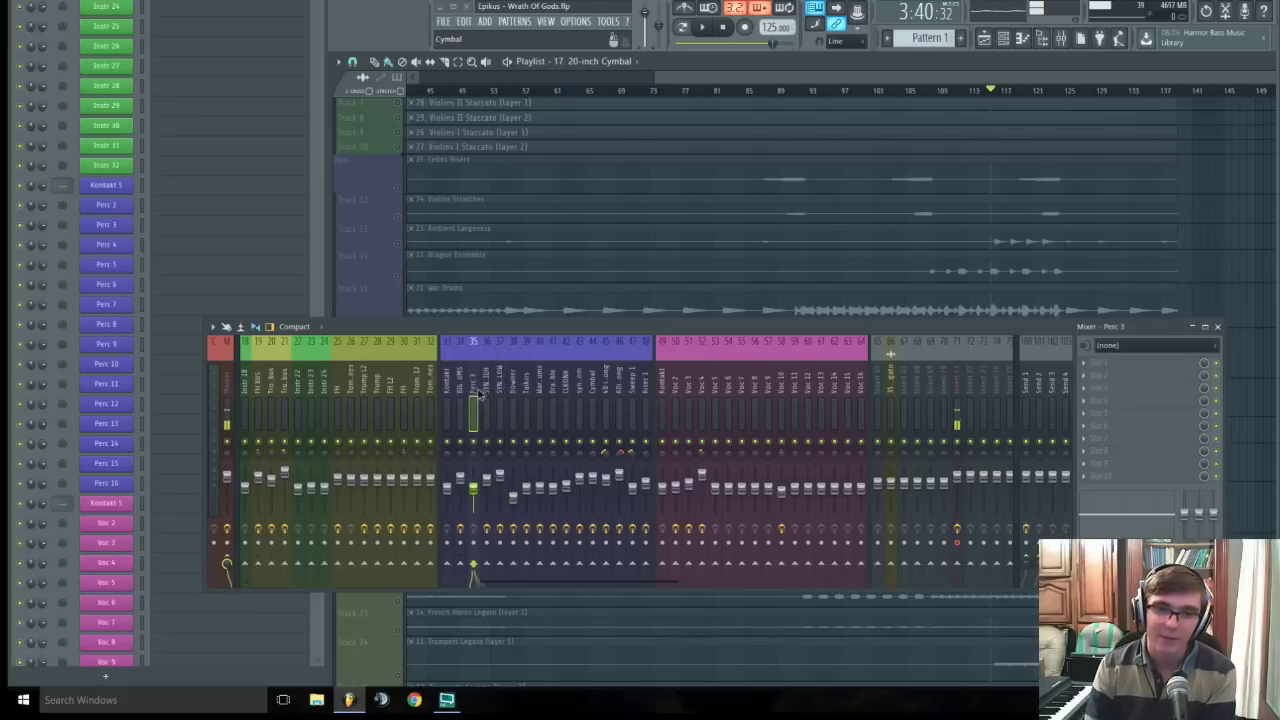
pyautogui.click(459, 386)
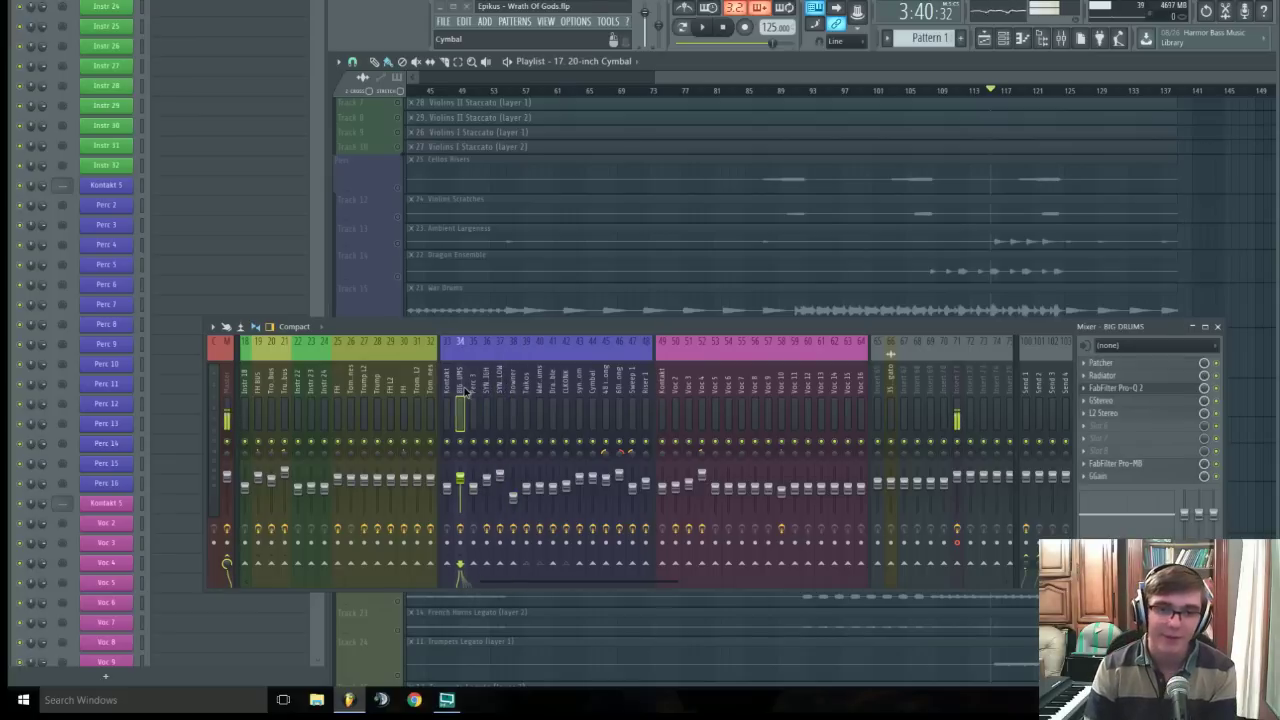
# - Open Patcher on the BIG DRUMS track, examine the parallel CLA-76 compressor inside it, and close both plugins
pyautogui.click(1119, 362)
pyautogui.moveTo(744, 333); pyautogui.dragTo(720, 446)
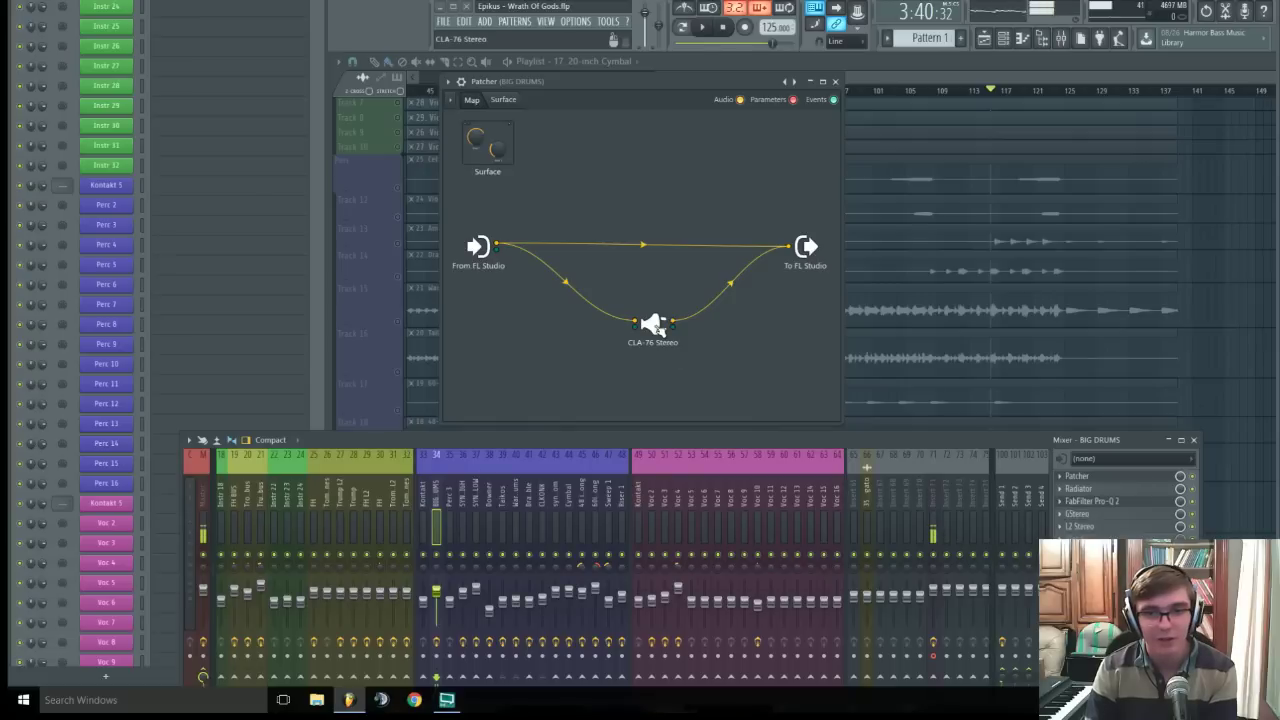
pyautogui.click(652, 323)
pyautogui.moveTo(669, 310); pyautogui.dragTo(727, 287)
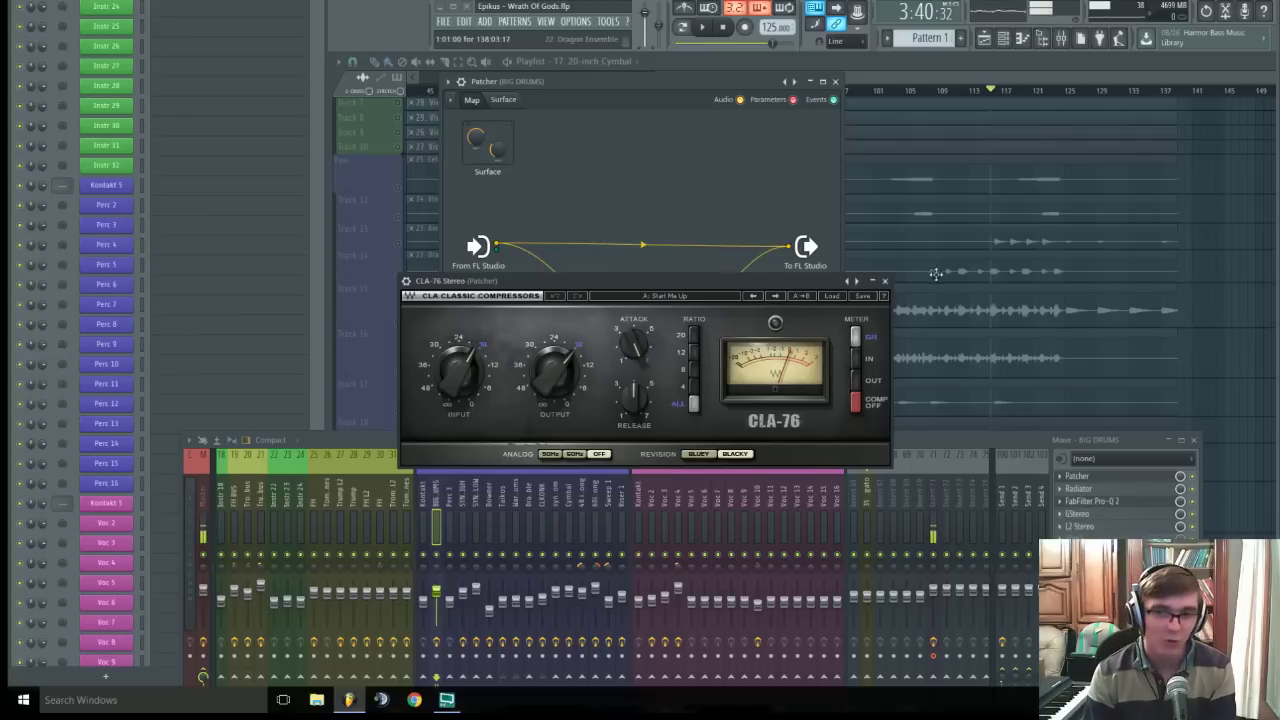
pyautogui.click(884, 281)
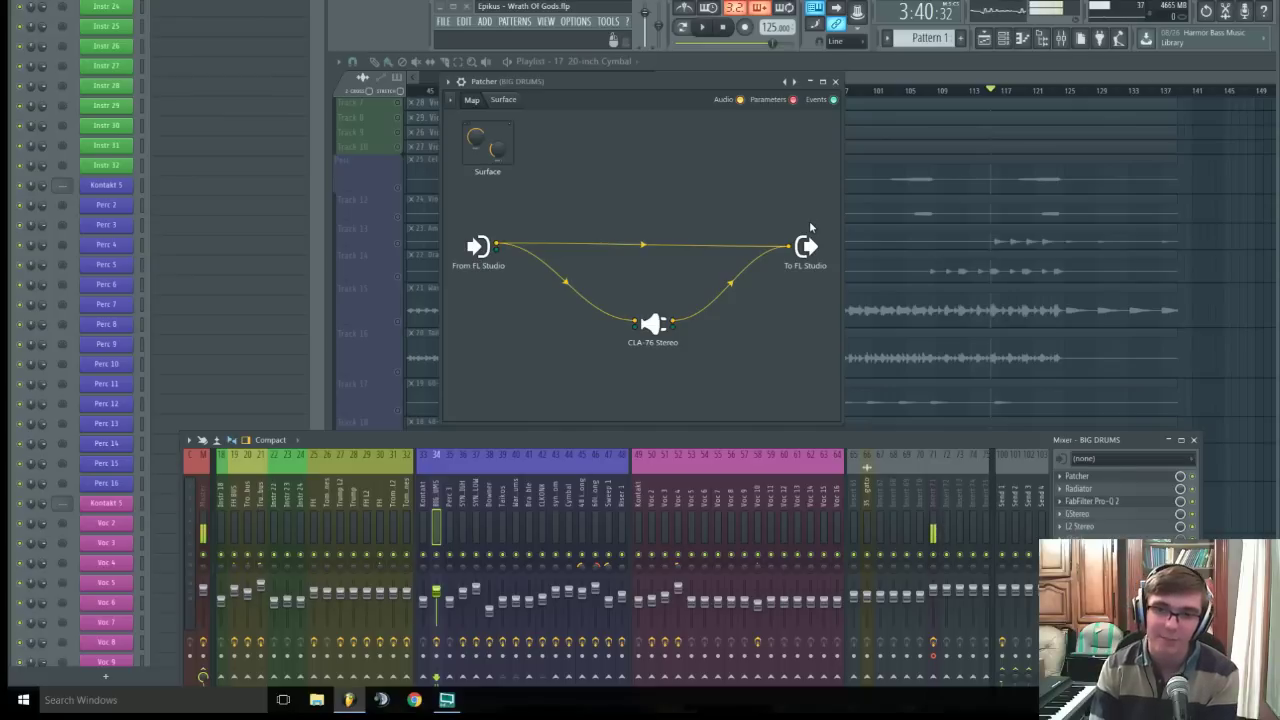
pyautogui.click(835, 81)
# - Open Radiator on the BIG DRUMS track, examine its saturation settings, and close it together with the mixer
pyautogui.click(1100, 490)
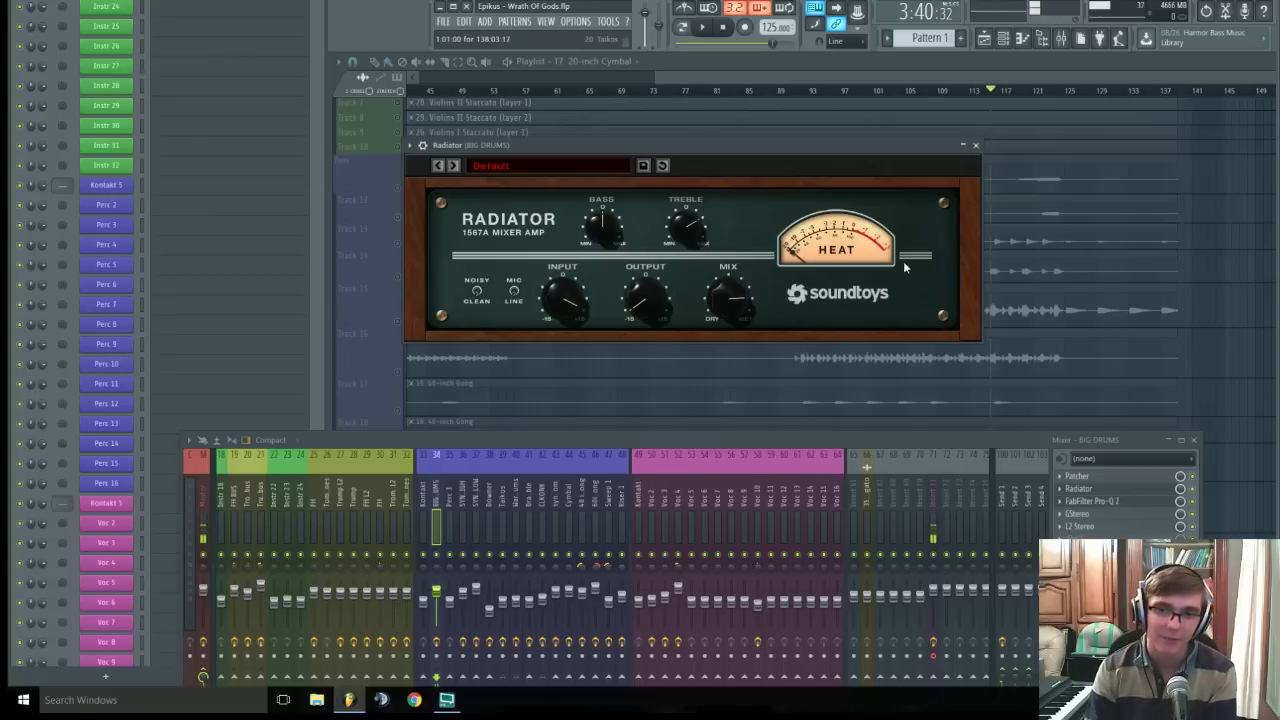
pyautogui.click(975, 145)
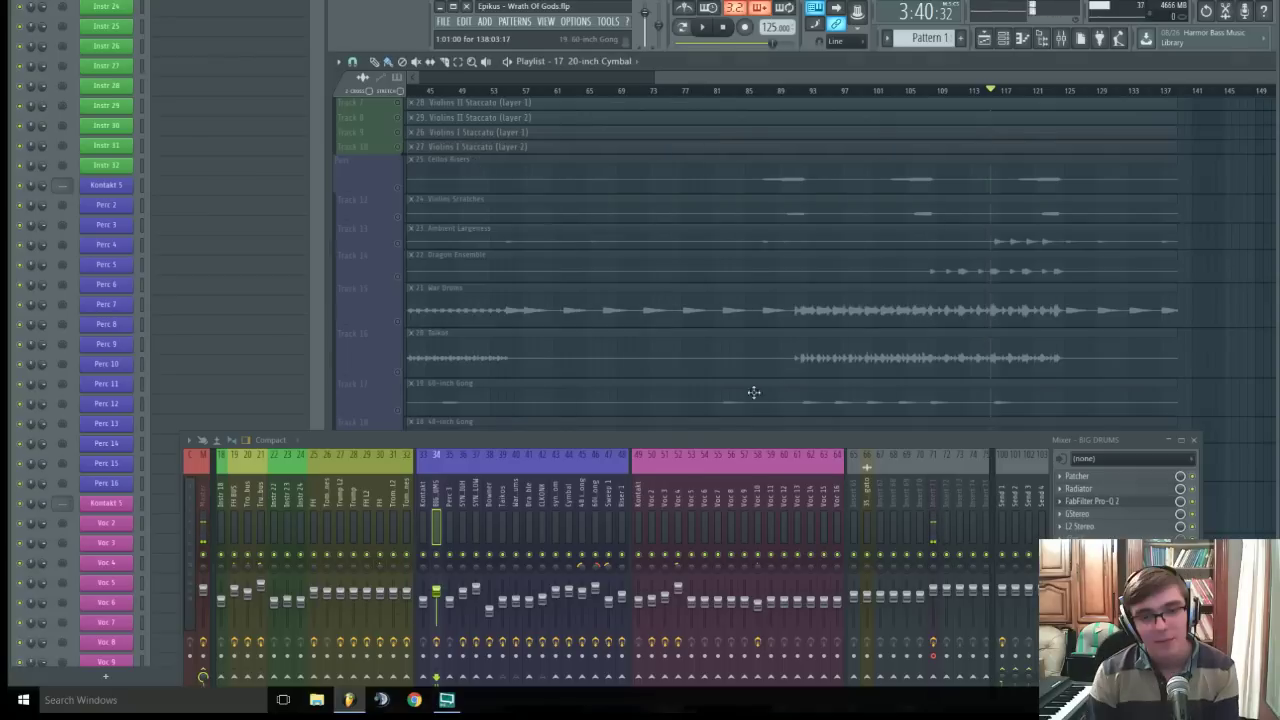
pyautogui.moveTo(691, 441); pyautogui.dragTo(684, 354)
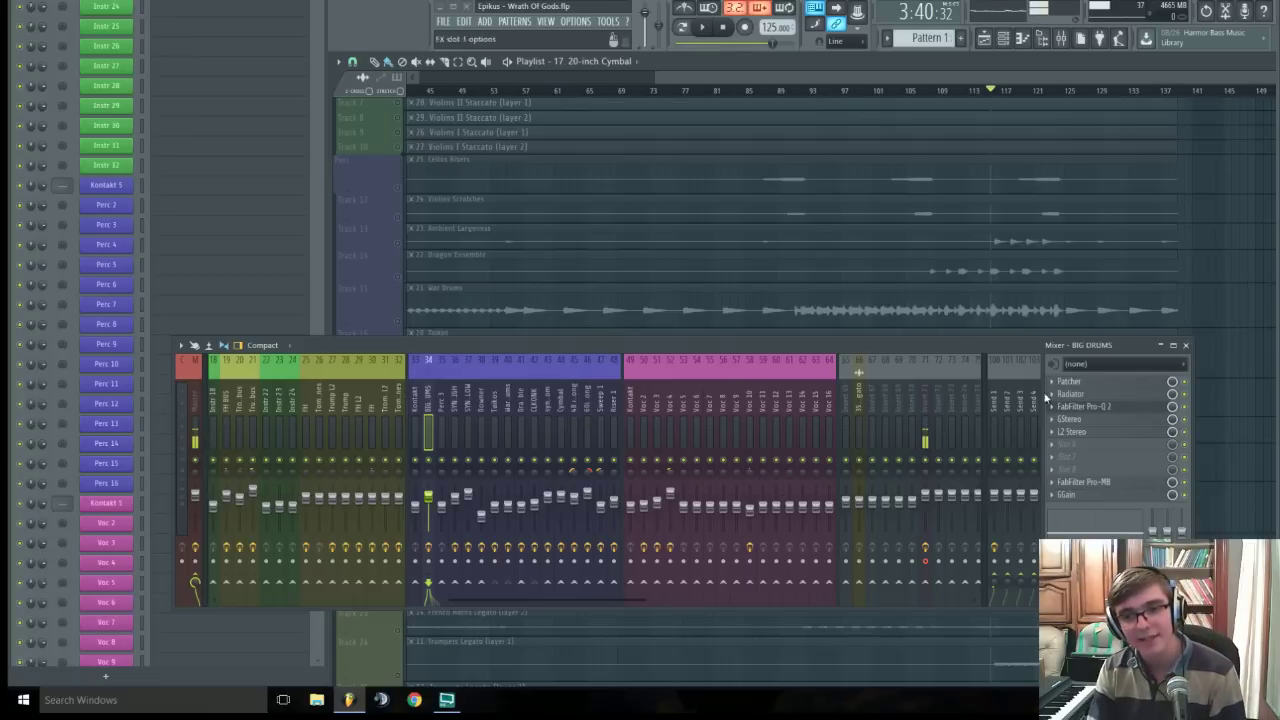
pyautogui.click(1186, 346)
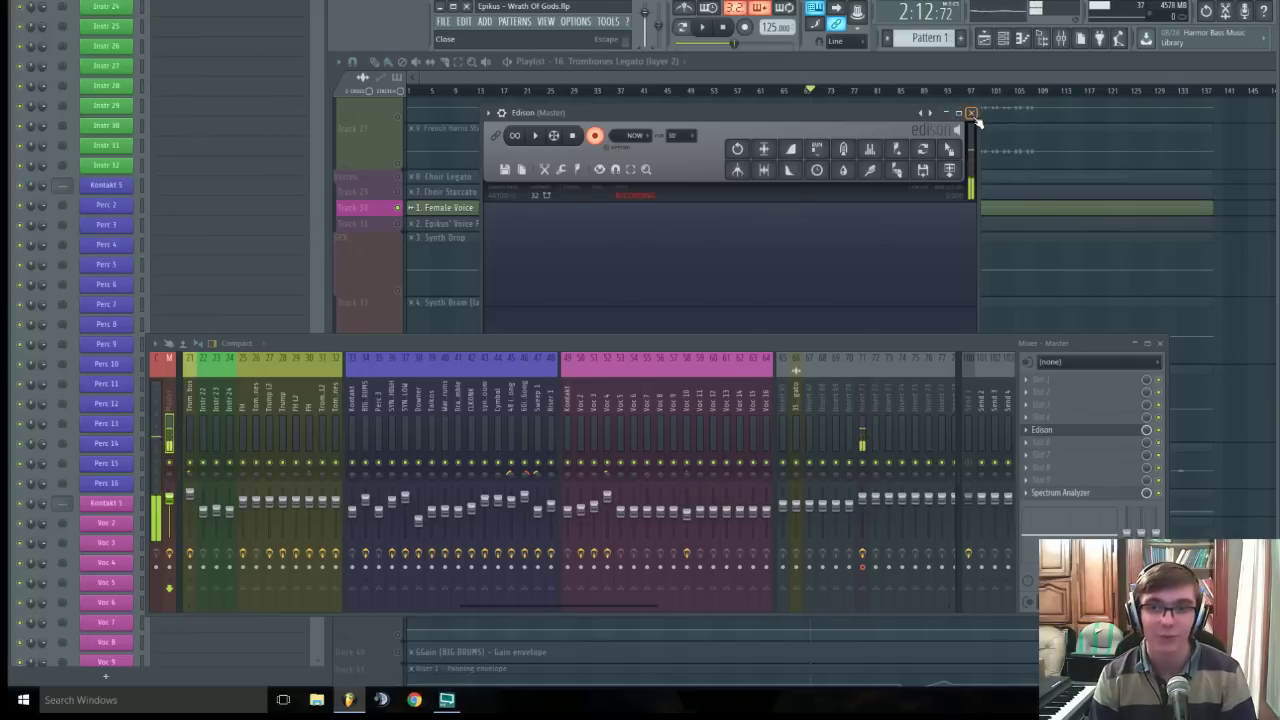
# - Close Edison on the Master, solo the Choir Legato playlist track, and play a passage of it
pyautogui.click(970, 114)
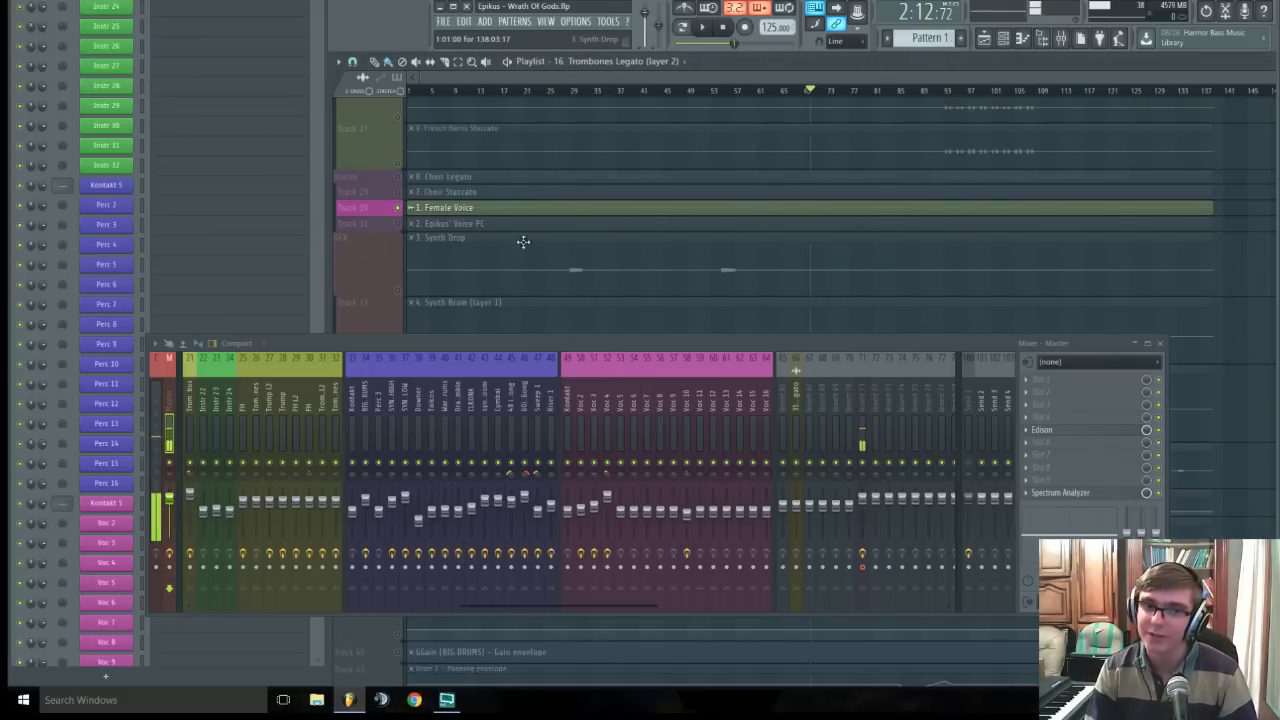
pyautogui.click(403, 179)
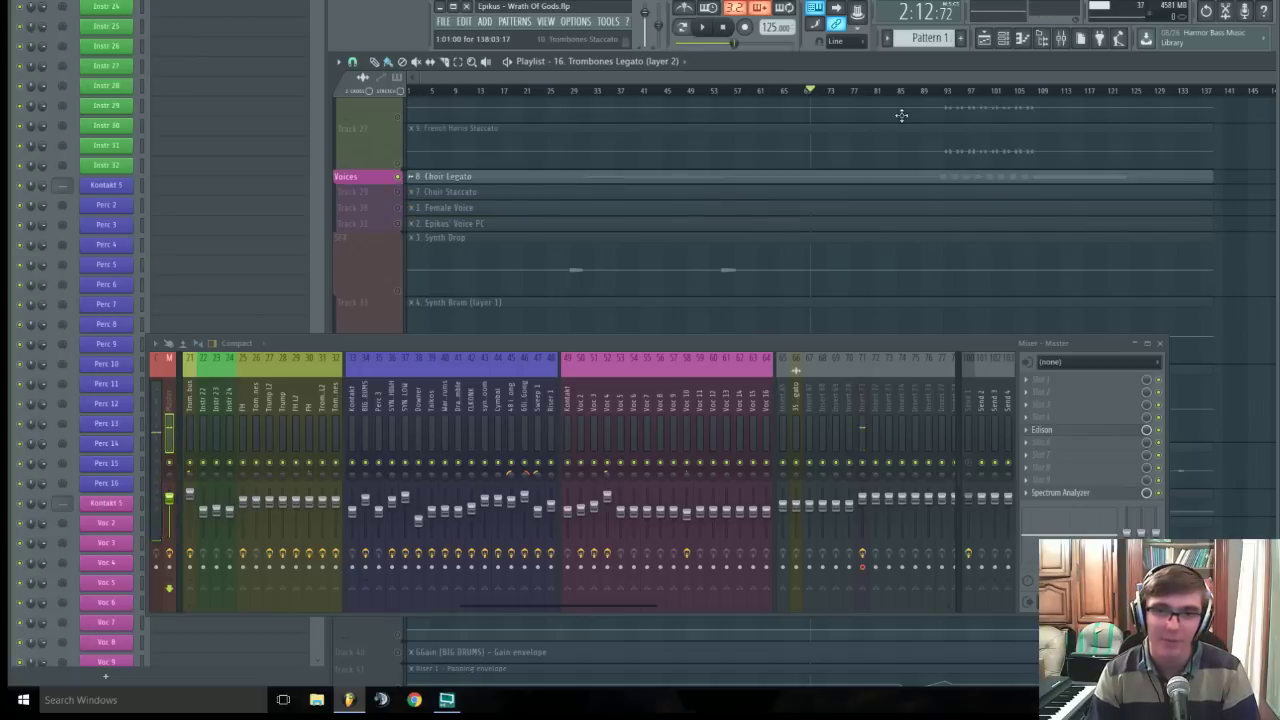
pyautogui.press('space')
pyautogui.click(997, 90)
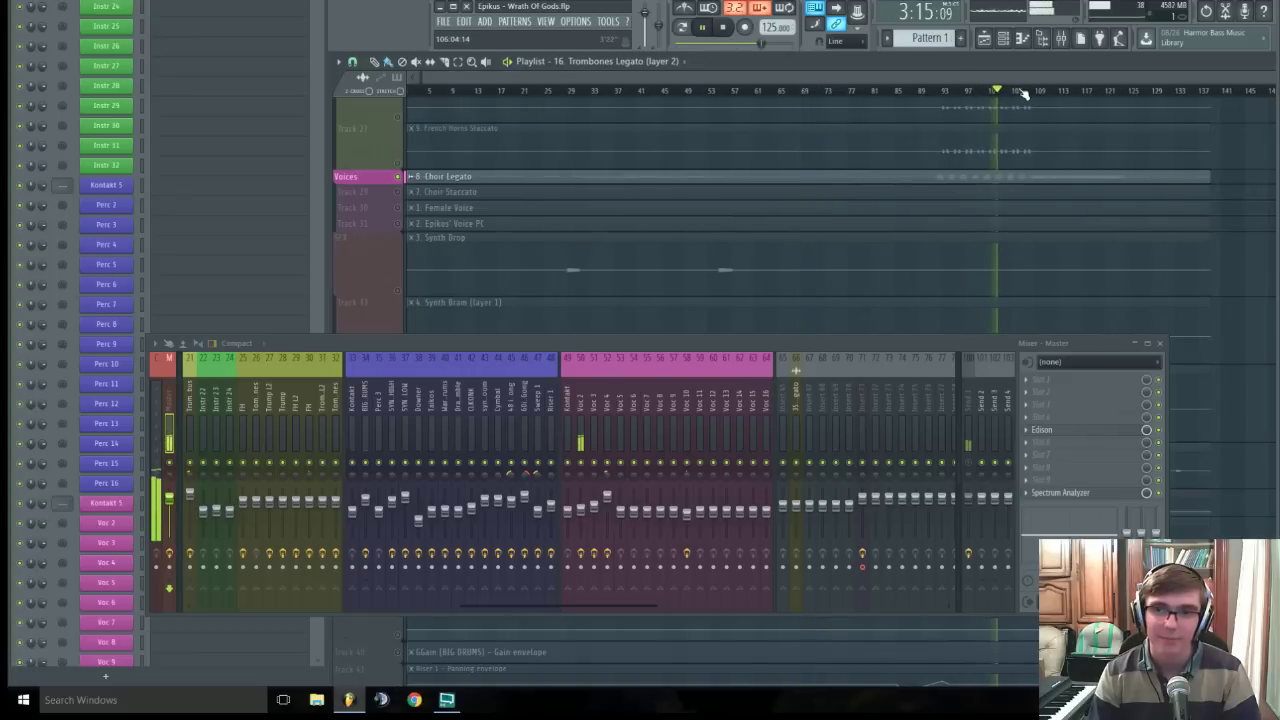
# - Open FabFilter Pro-Q 2 on the Voc 2 mixer track and examine its midrange cut against the playing choir
pyautogui.click(587, 416)
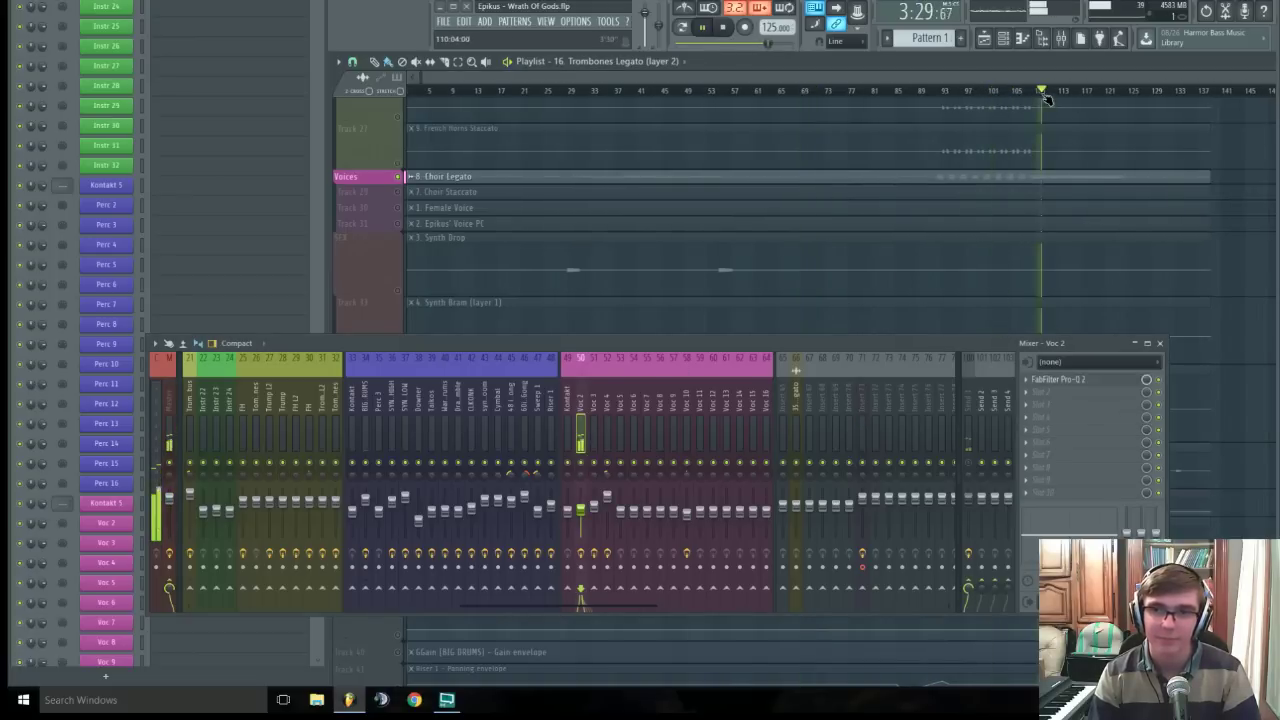
pyautogui.click(1058, 379)
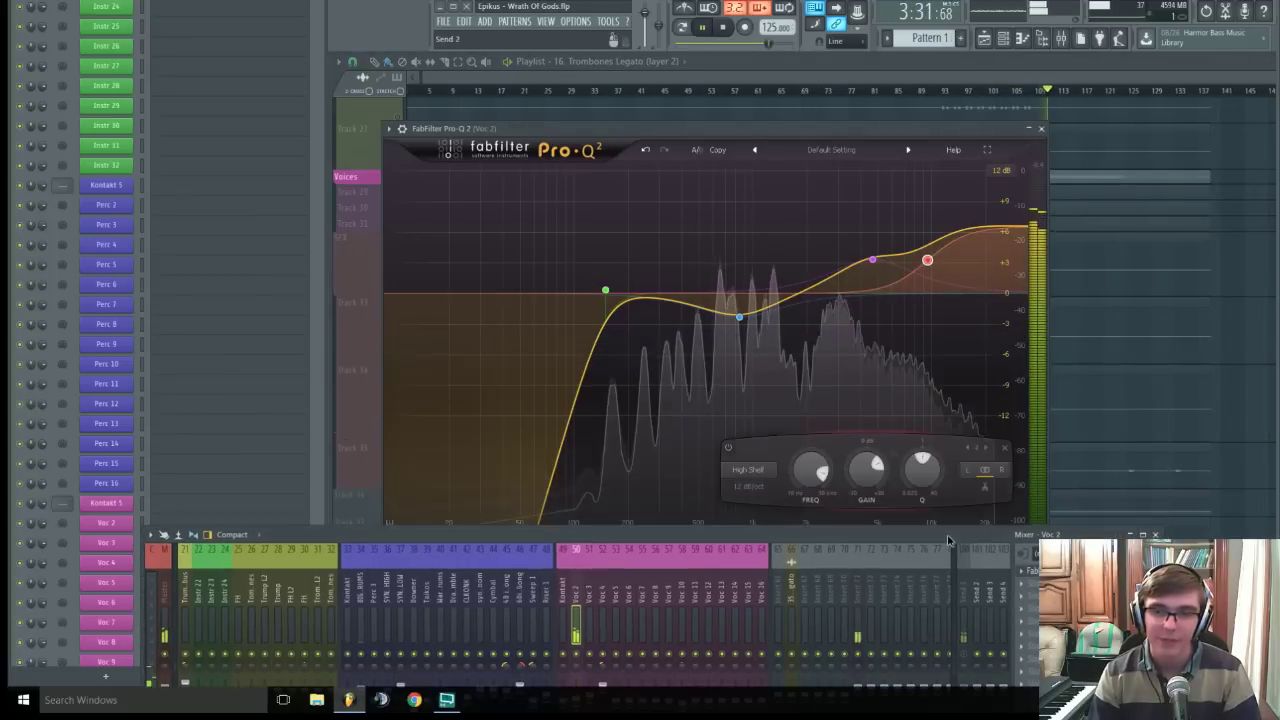
pyautogui.moveTo(925, 345); pyautogui.dragTo(925, 523)
pyautogui.moveTo(739, 318)
pyautogui.press('space')
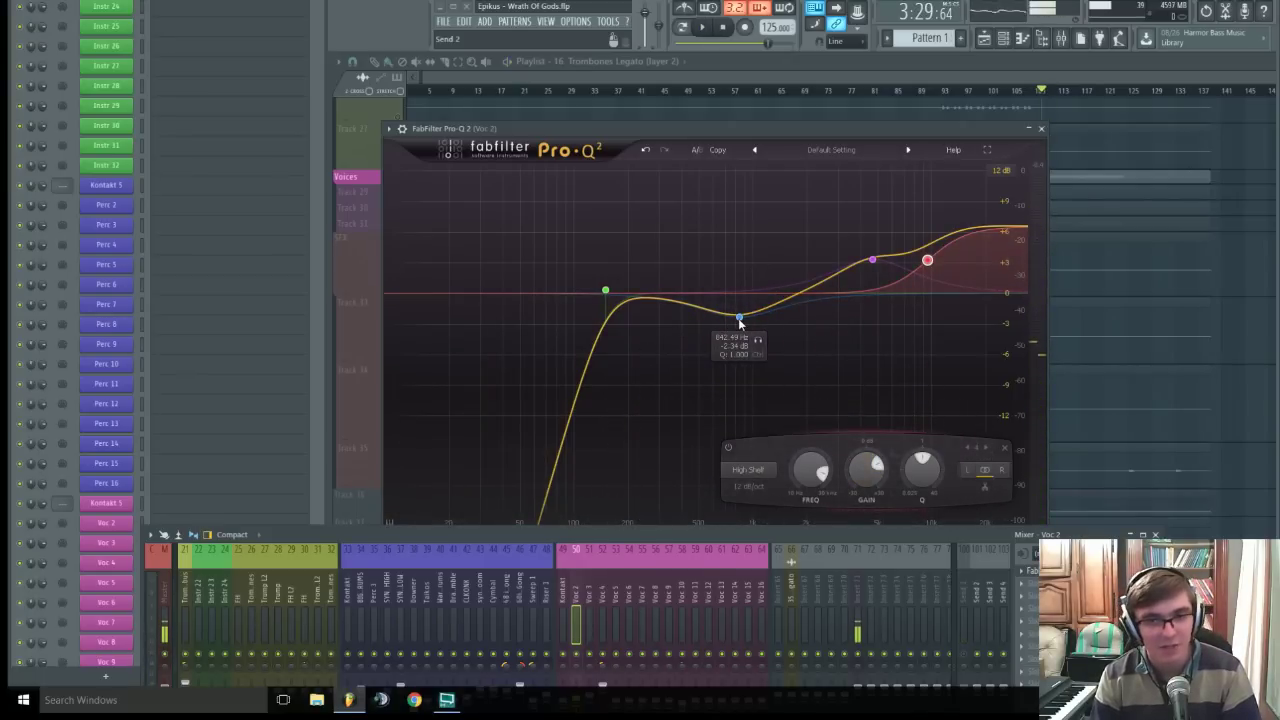
pyautogui.press('space')
pyautogui.moveTo(739, 318)
pyautogui.mouseDown()
pyautogui.moveTo(710, 191)
pyautogui.moveTo(723, 192)
pyautogui.moveTo(738, 316)
pyautogui.mouseUp()
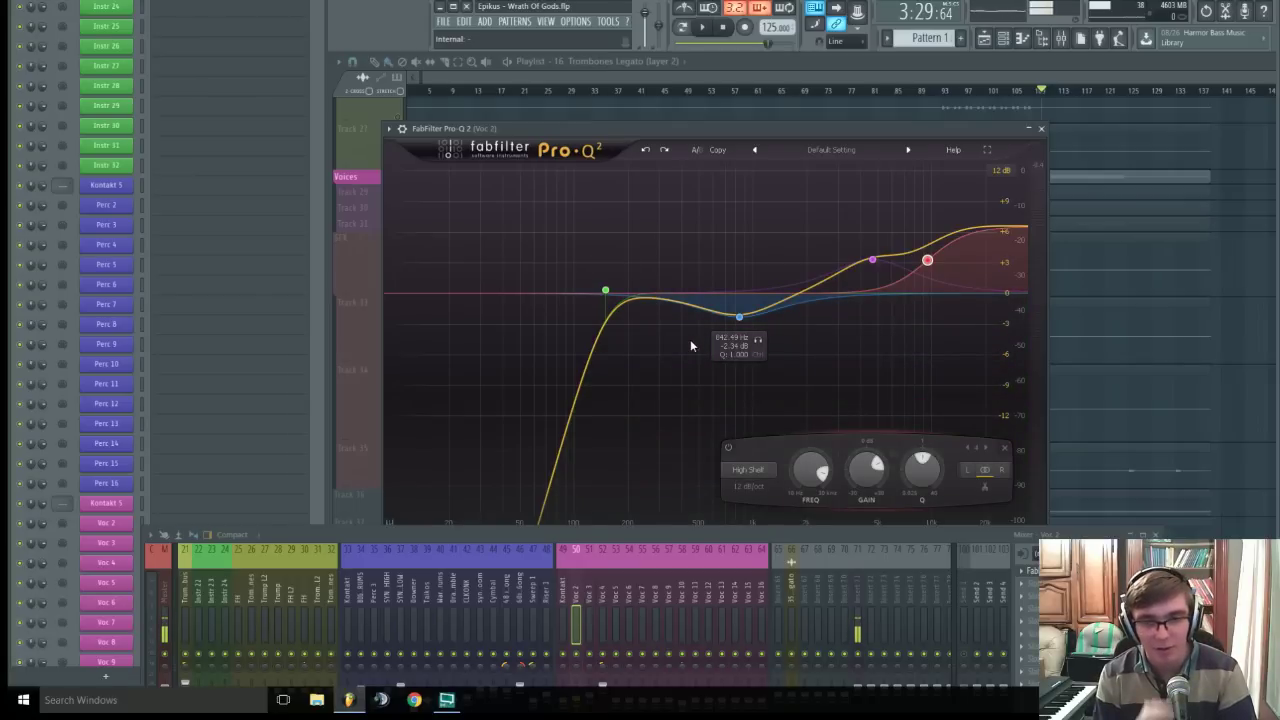
pyautogui.press('space')
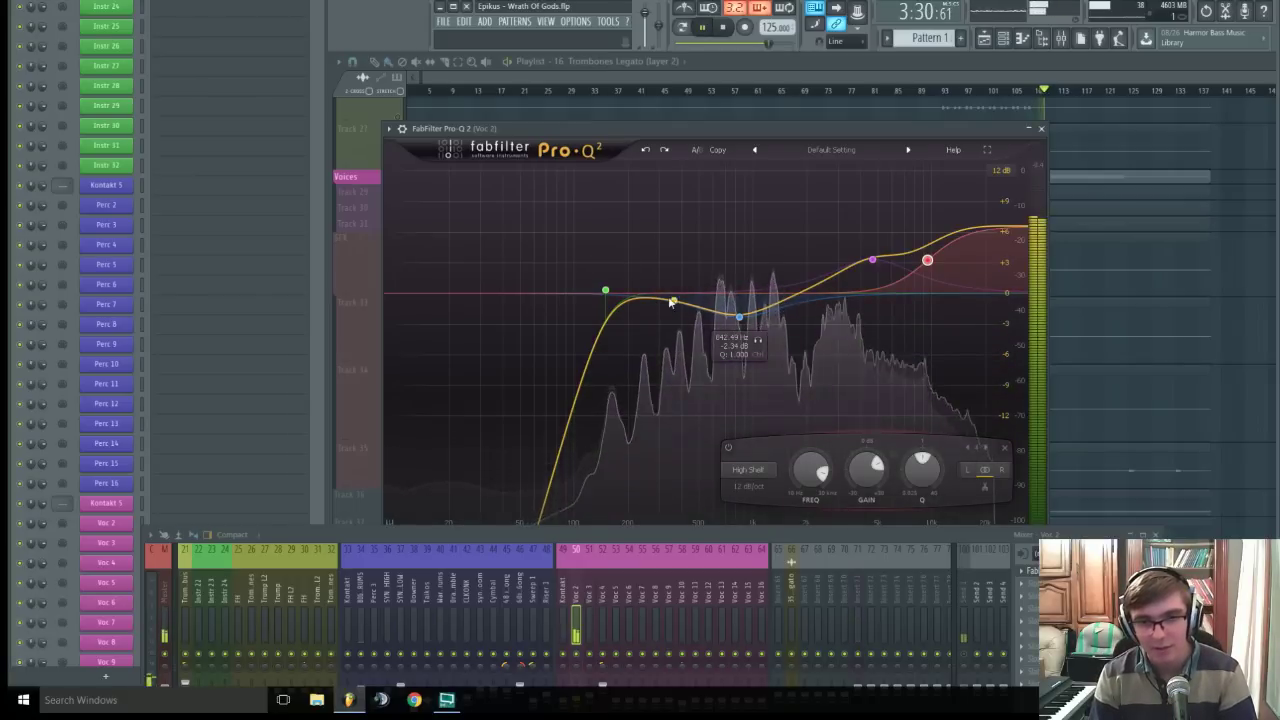
pyautogui.press('space')
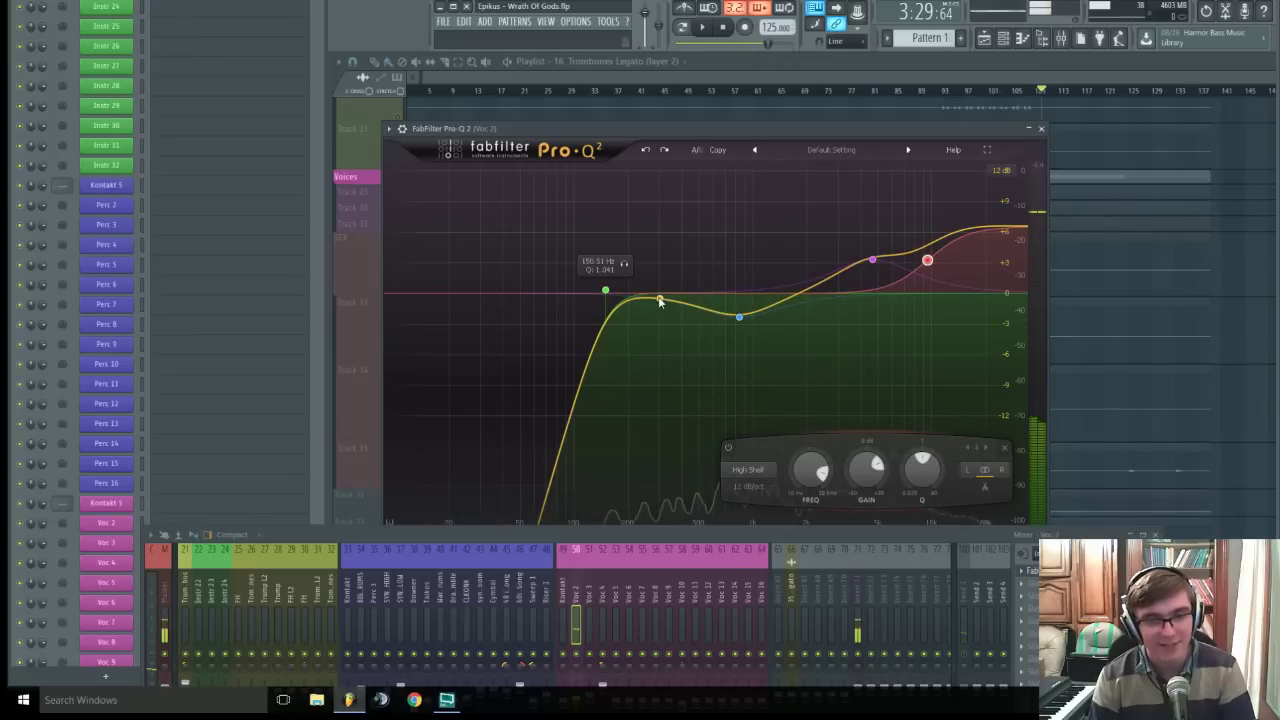
# - Audition the choir with a Pro-Q 2 bell band near 250 Hz boosted by about 8 dB, and remove the band
pyautogui.moveTo(651, 302); pyautogui.dragTo(646, 213)
pyautogui.press('space')
pyautogui.press('space')
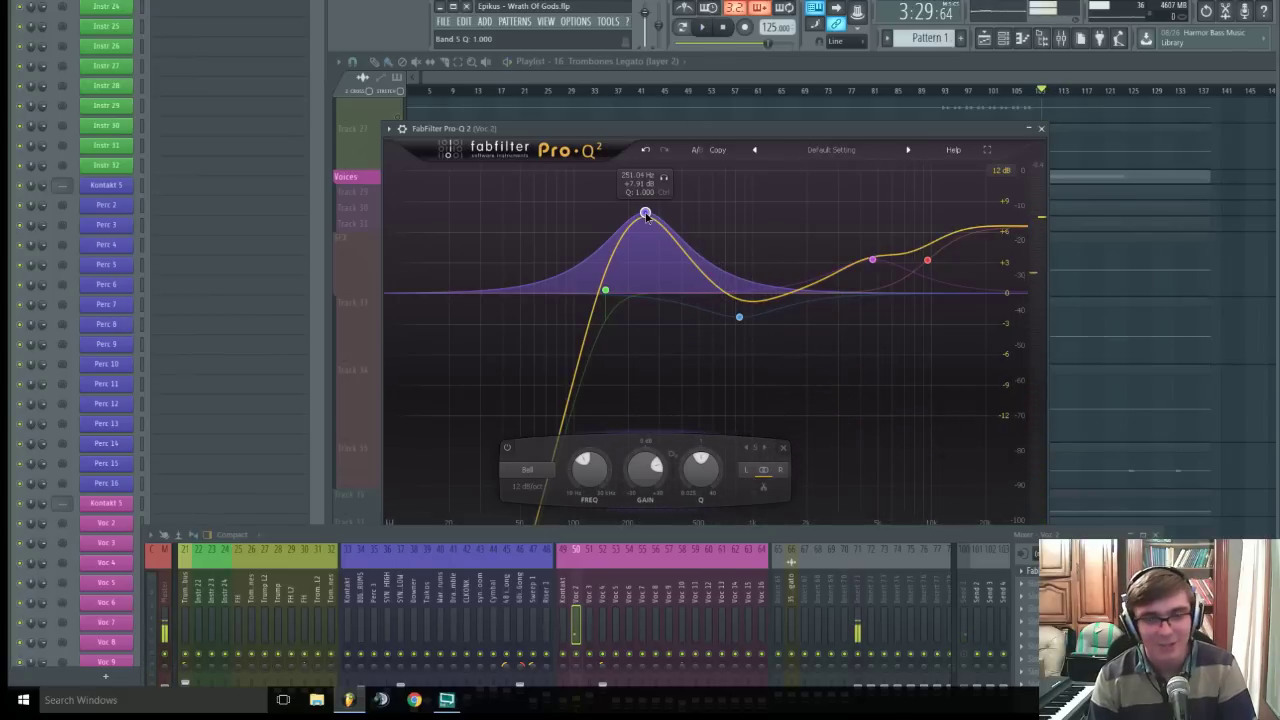
pyautogui.moveTo(645, 215); pyautogui.dragTo(647, 215)
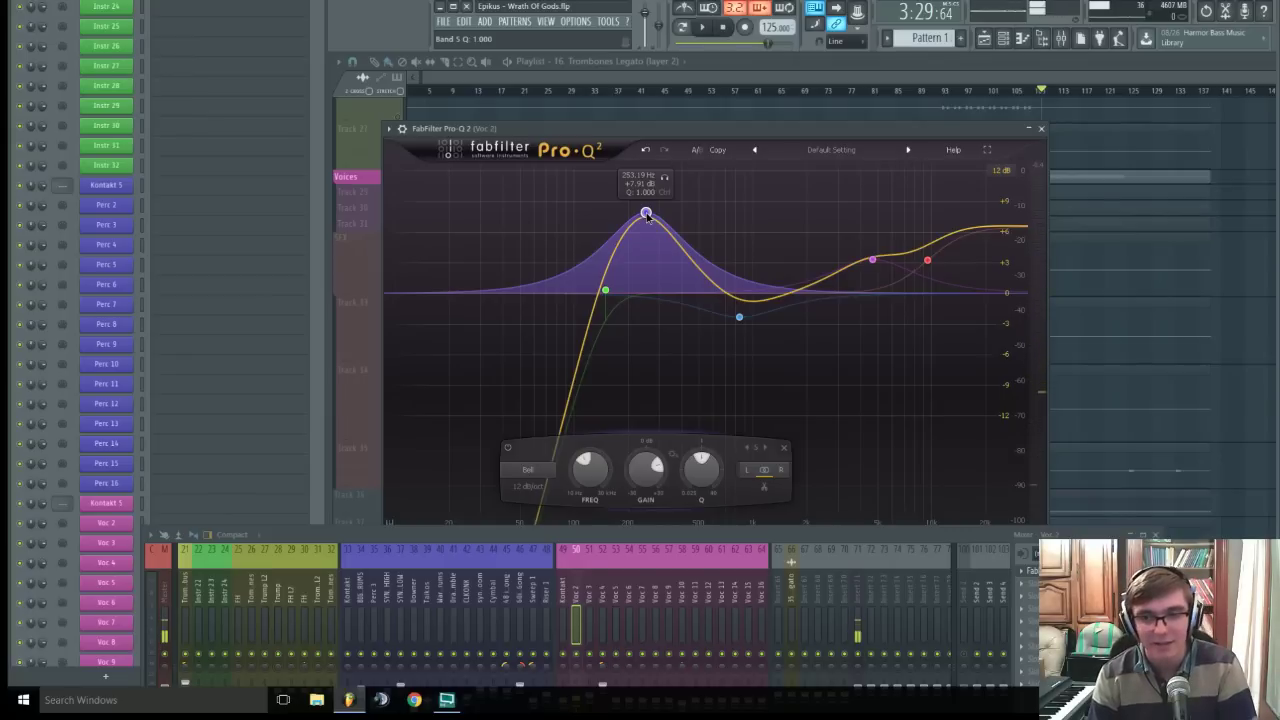
pyautogui.doubleClick(646, 214)
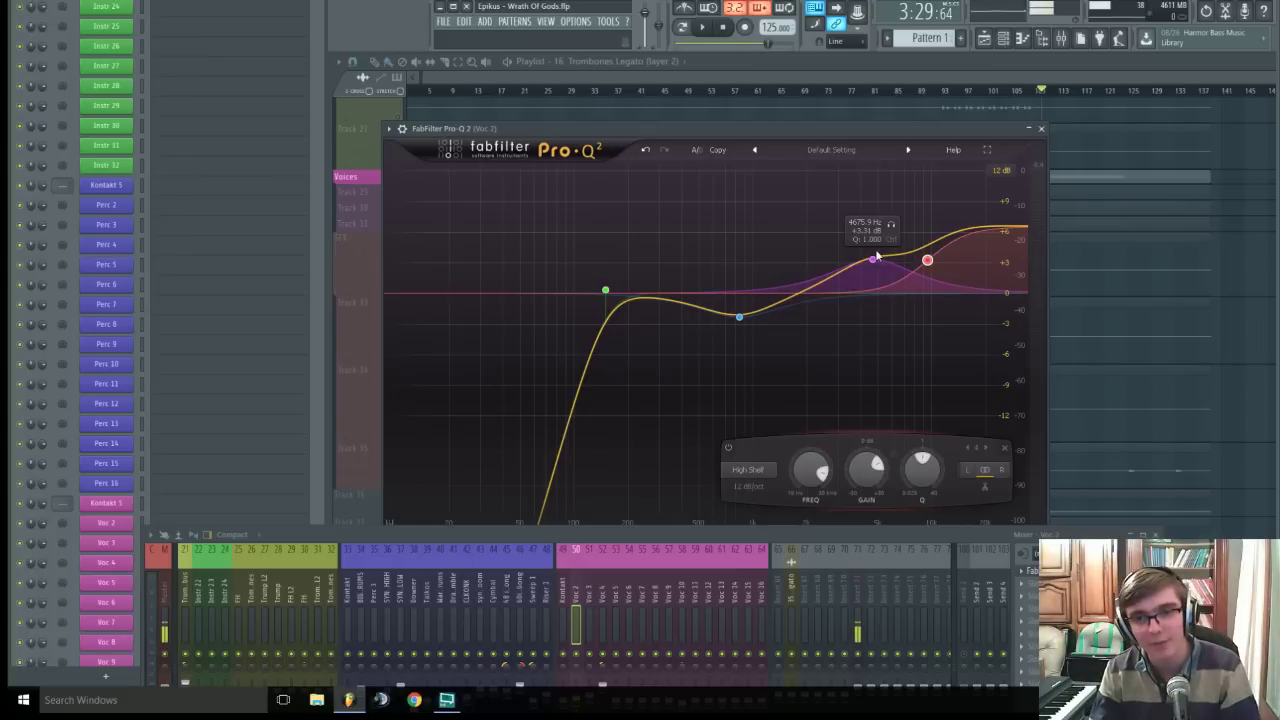
# - Close the choir equalizer, solo the Choir Staccato track, and open FabFilter Pro-DS on the Voc 3 mixer track
pyautogui.click(1041, 130)
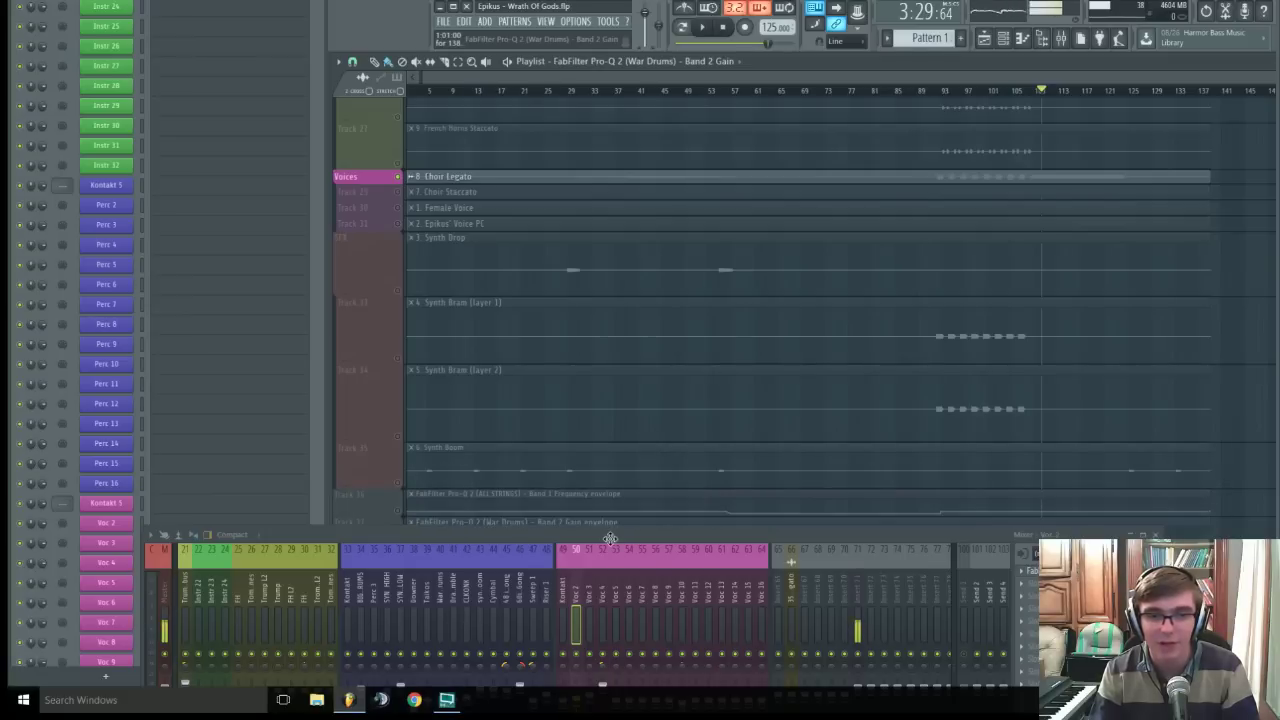
pyautogui.moveTo(622, 539); pyautogui.dragTo(676, 355)
pyautogui.rightClick(397, 192)
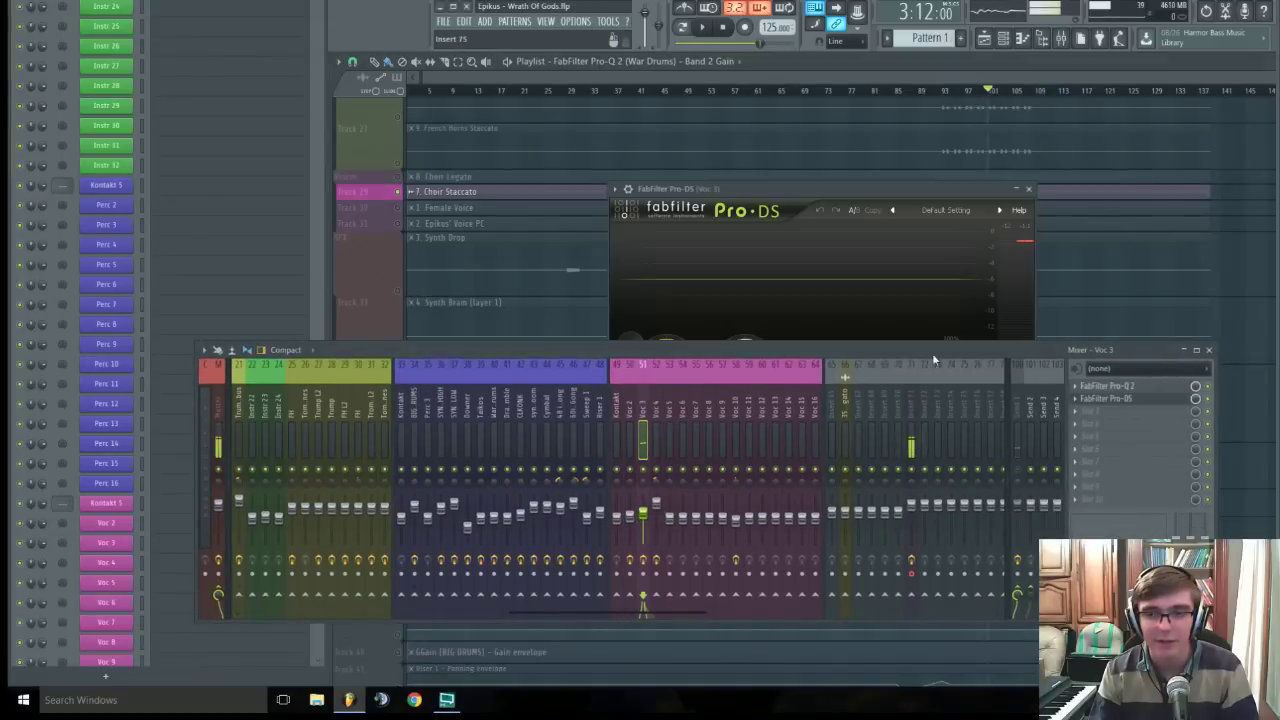
pyautogui.moveTo(932, 353); pyautogui.dragTo(910, 465)
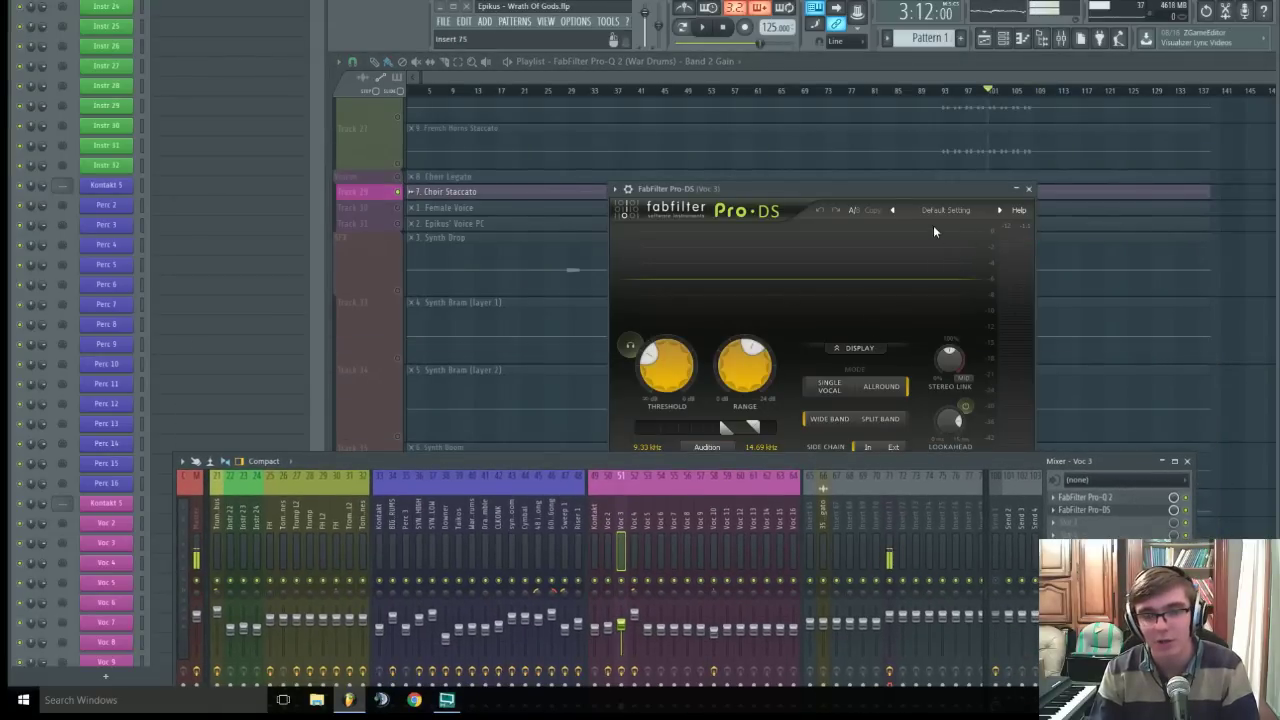
# - Close FabFilter Pro-DS, solo the Female Voice playlist track, and play it from around bar 71
pyautogui.moveTo(897, 190); pyautogui.dragTo(842, 173)
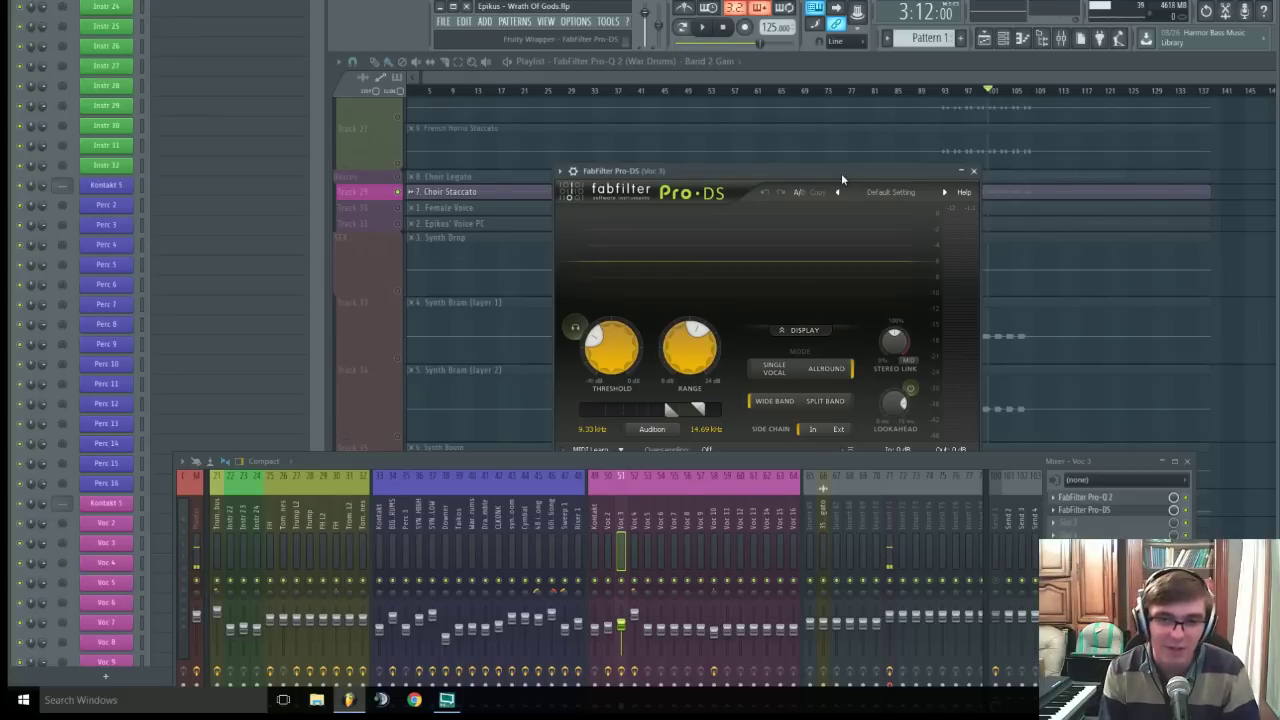
pyautogui.click(973, 171)
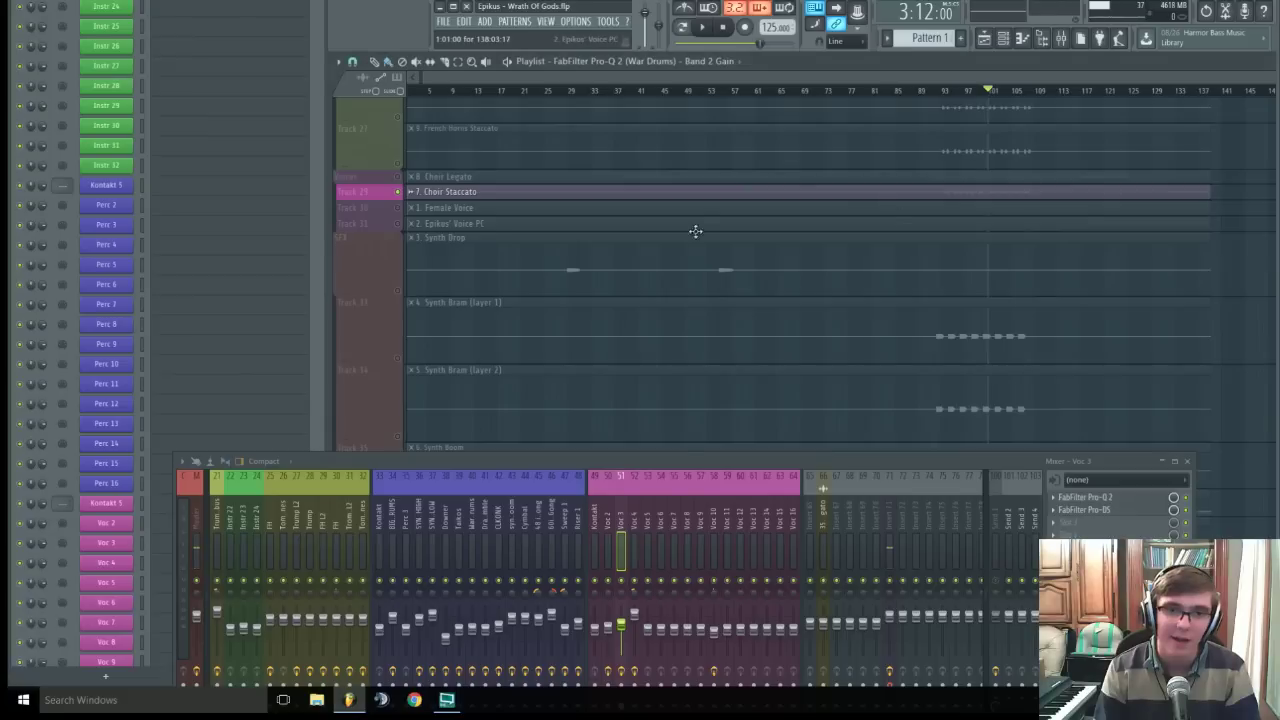
pyautogui.rightClick(399, 209)
pyautogui.press('space')
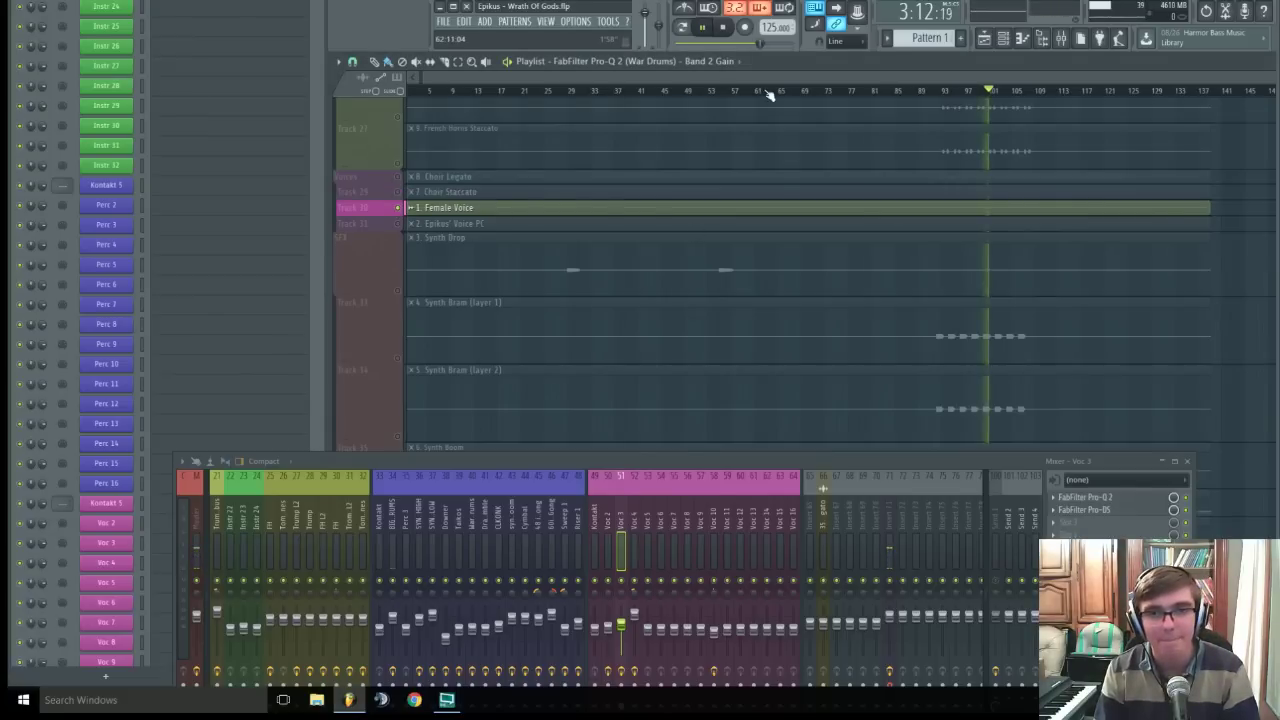
pyautogui.click(765, 92)
pyautogui.click(821, 92)
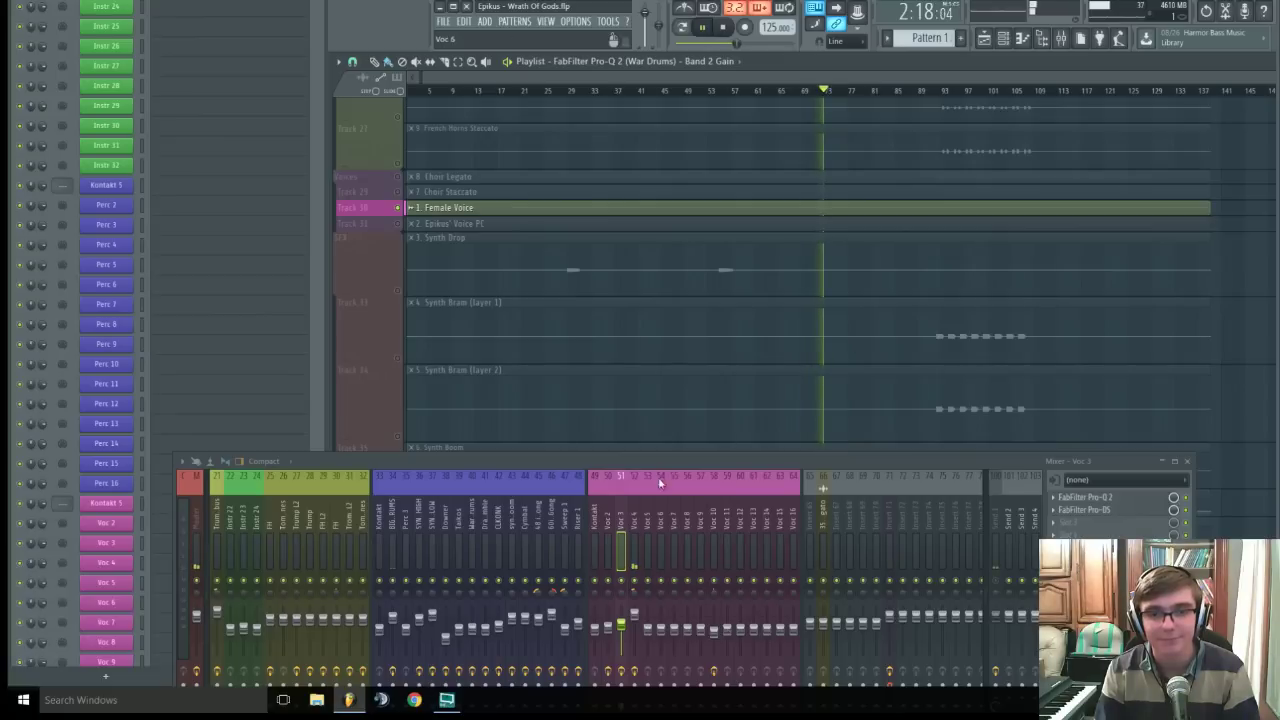
# - Select the Voc 4 mixer track, move the mixer up to show its full effect chain, and play the female voice
pyautogui.click(634, 516)
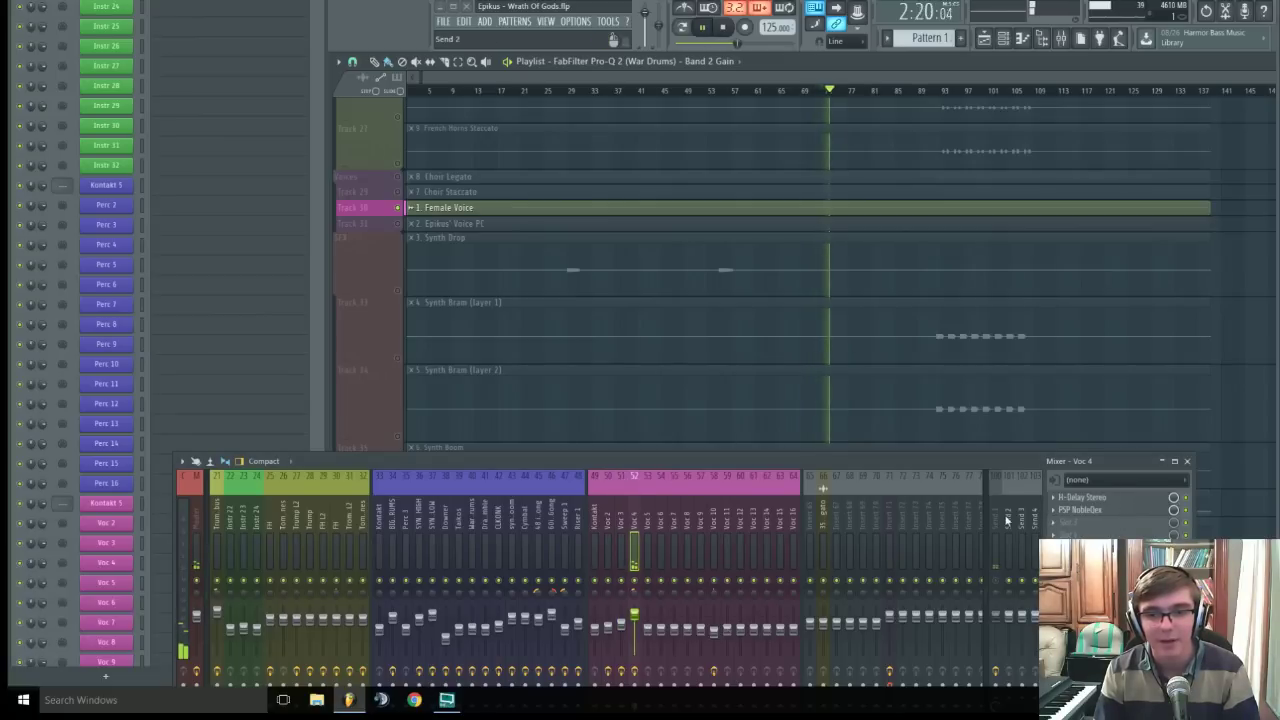
pyautogui.press('space')
pyautogui.moveTo(918, 463); pyautogui.dragTo(925, 404)
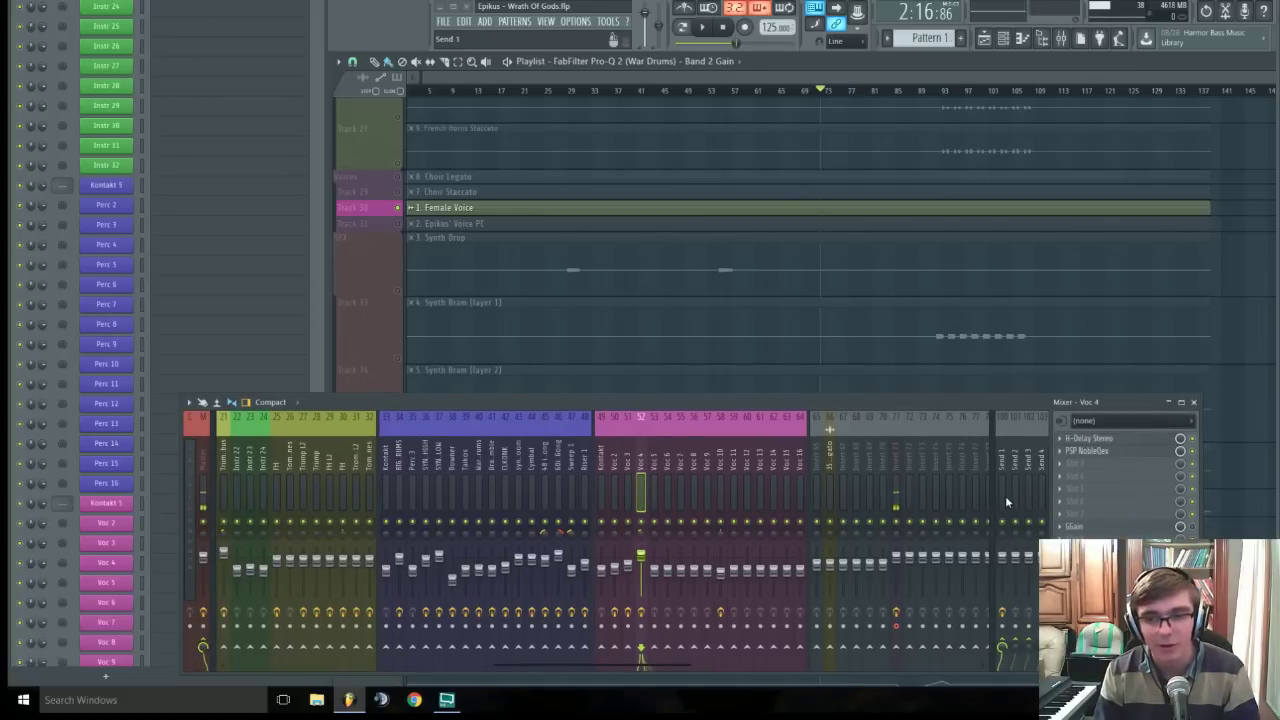
pyautogui.press('space')
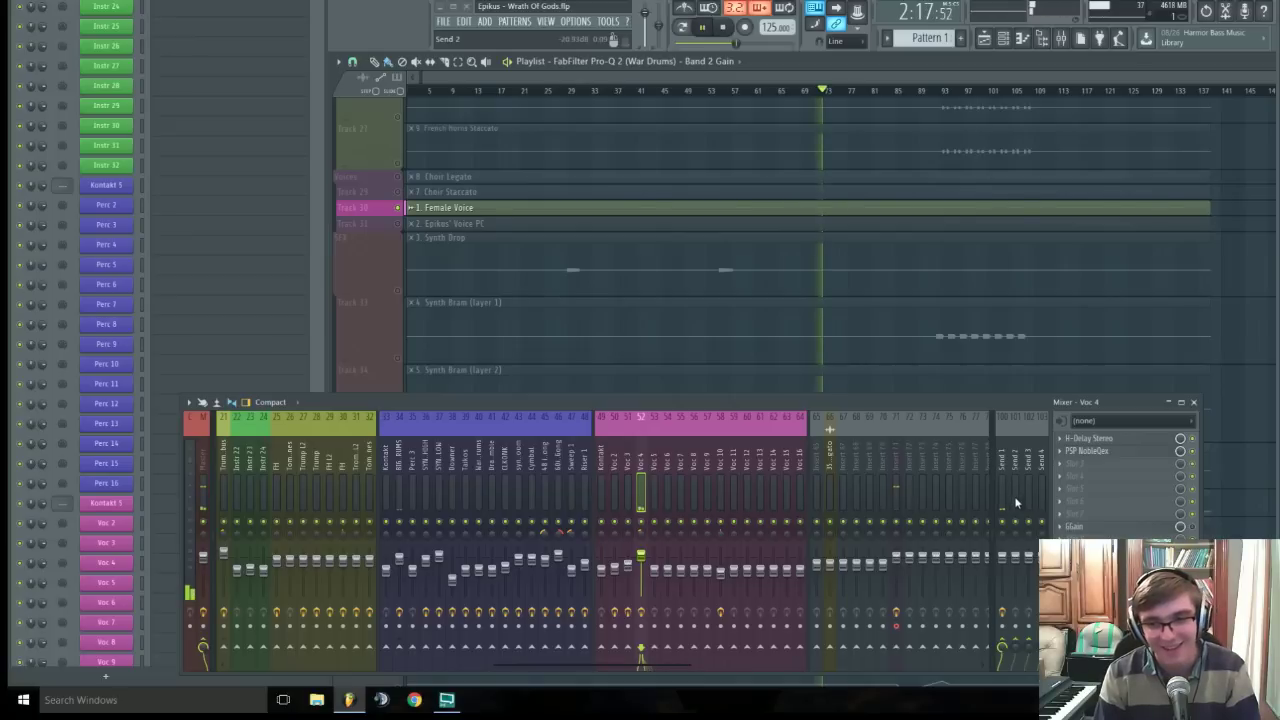
pyautogui.press('space')
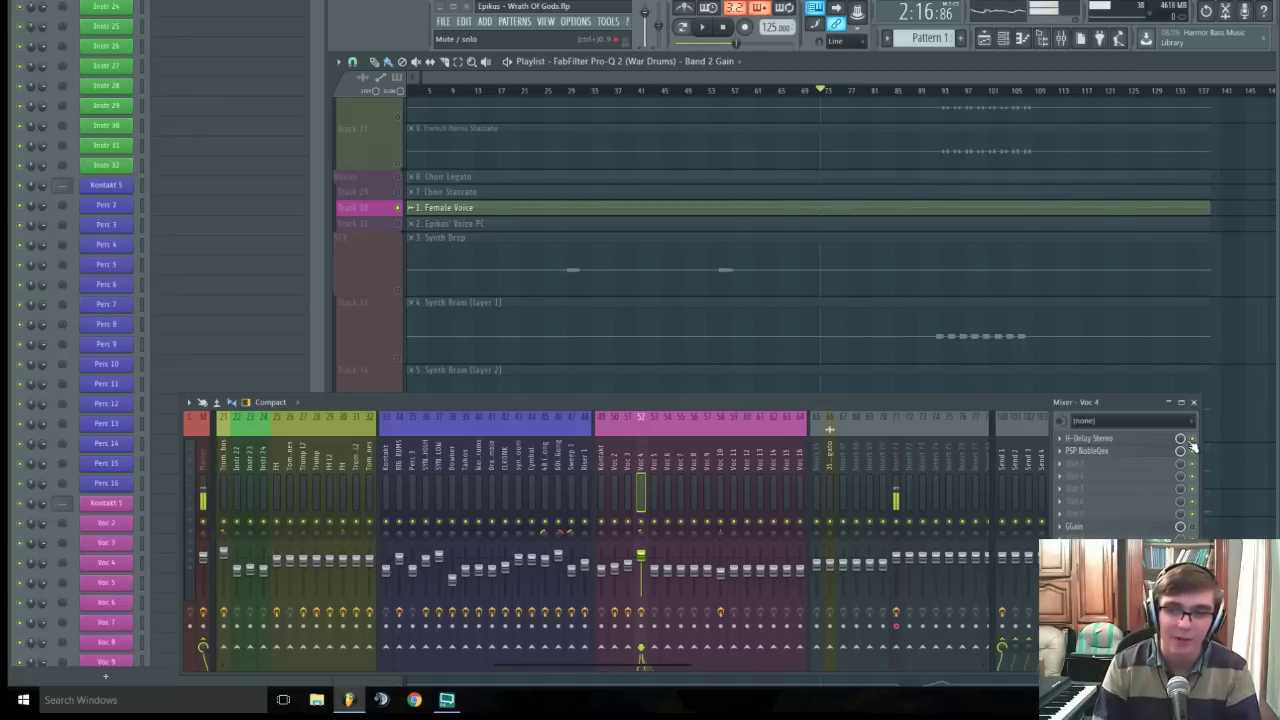
# - Open H-Delay Stereo on Voc 4, audition the female voice with the dry/wet mix at 100, return it to 22, and close the delay
pyautogui.click(1090, 438)
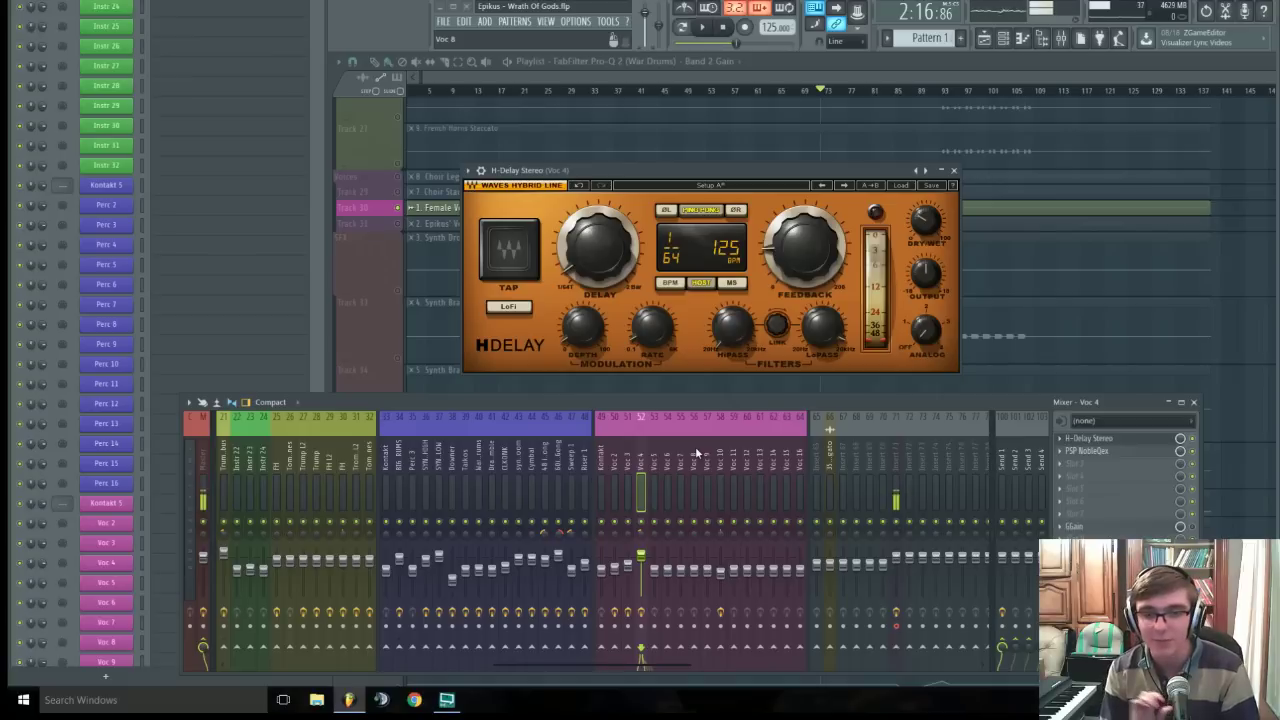
pyautogui.press('space')
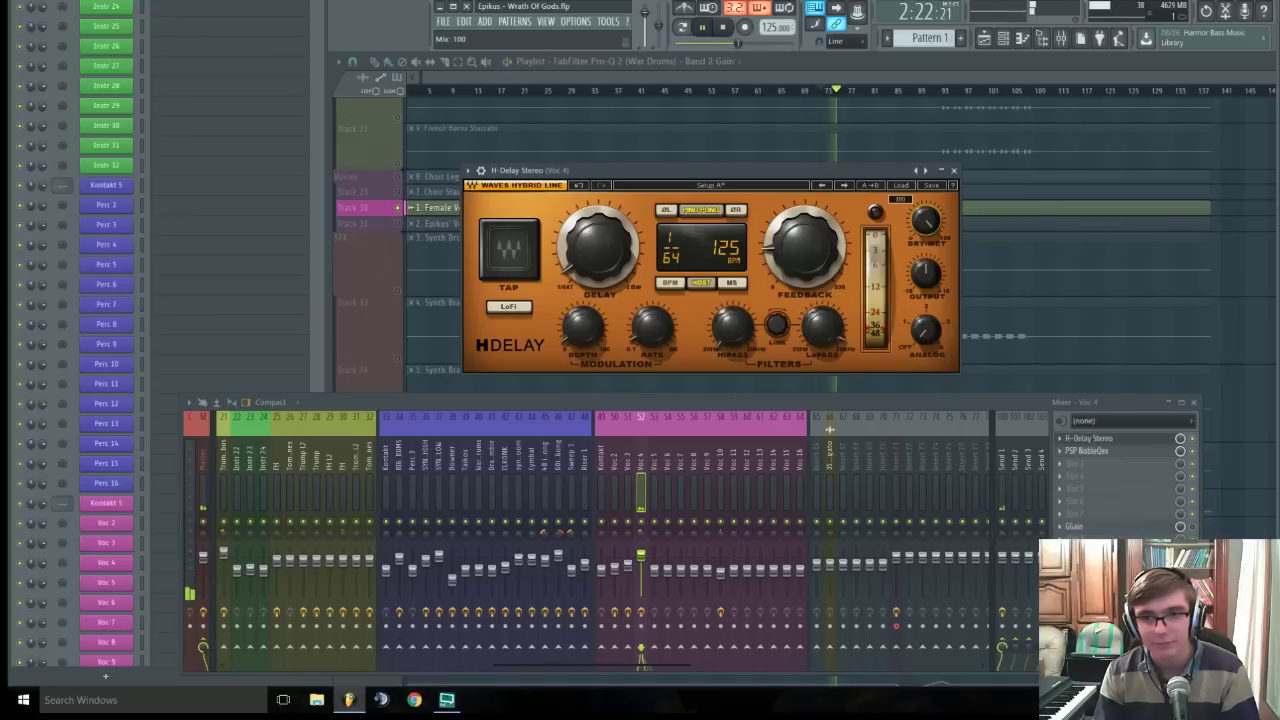
pyautogui.click(724, 28)
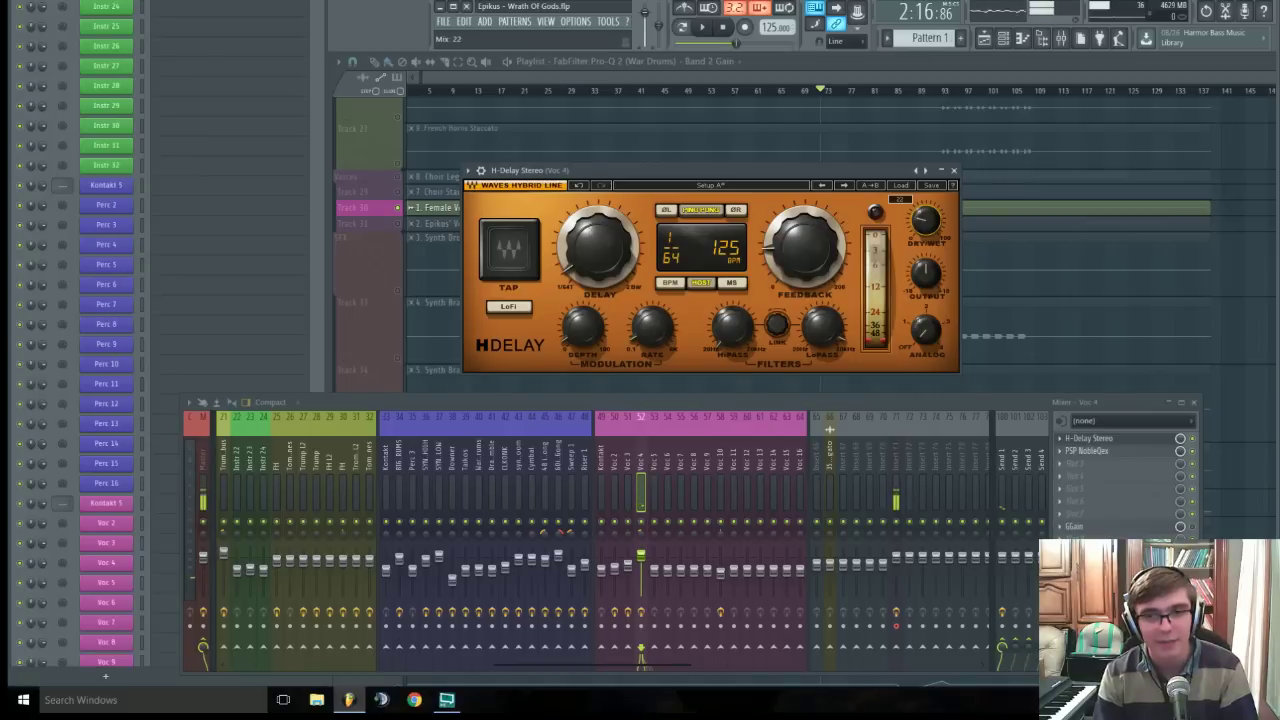
pyautogui.click(953, 170)
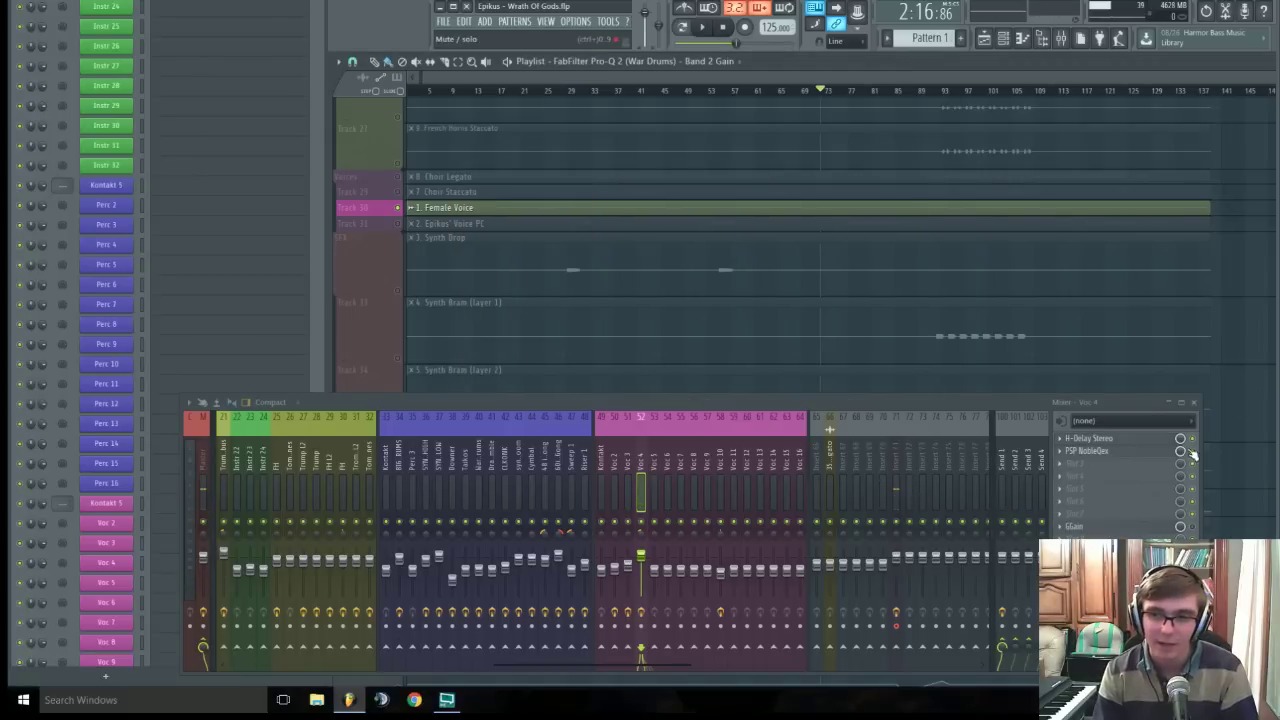
# - Examine the PSP NobleQex equalizer settings on Voc 4, close it, and play the processed female voice
pyautogui.click(1140, 450)
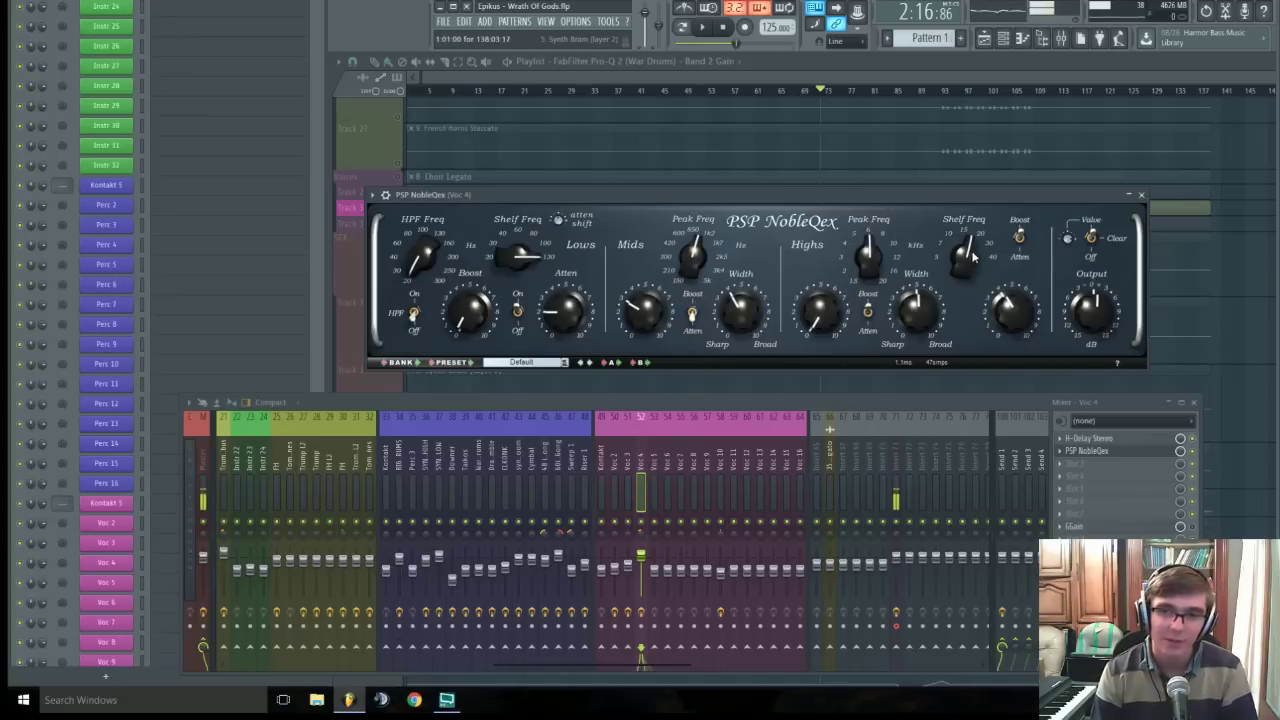
pyautogui.moveTo(1012, 194); pyautogui.dragTo(952, 174)
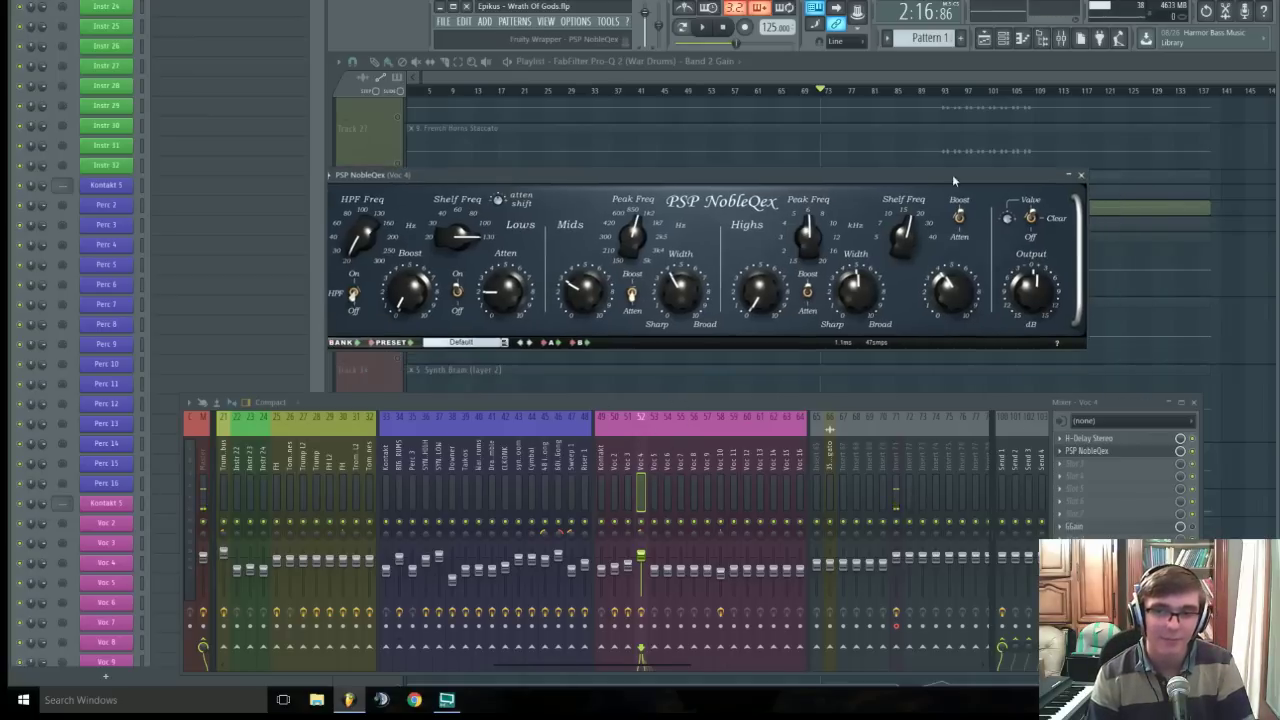
pyautogui.click(1081, 176)
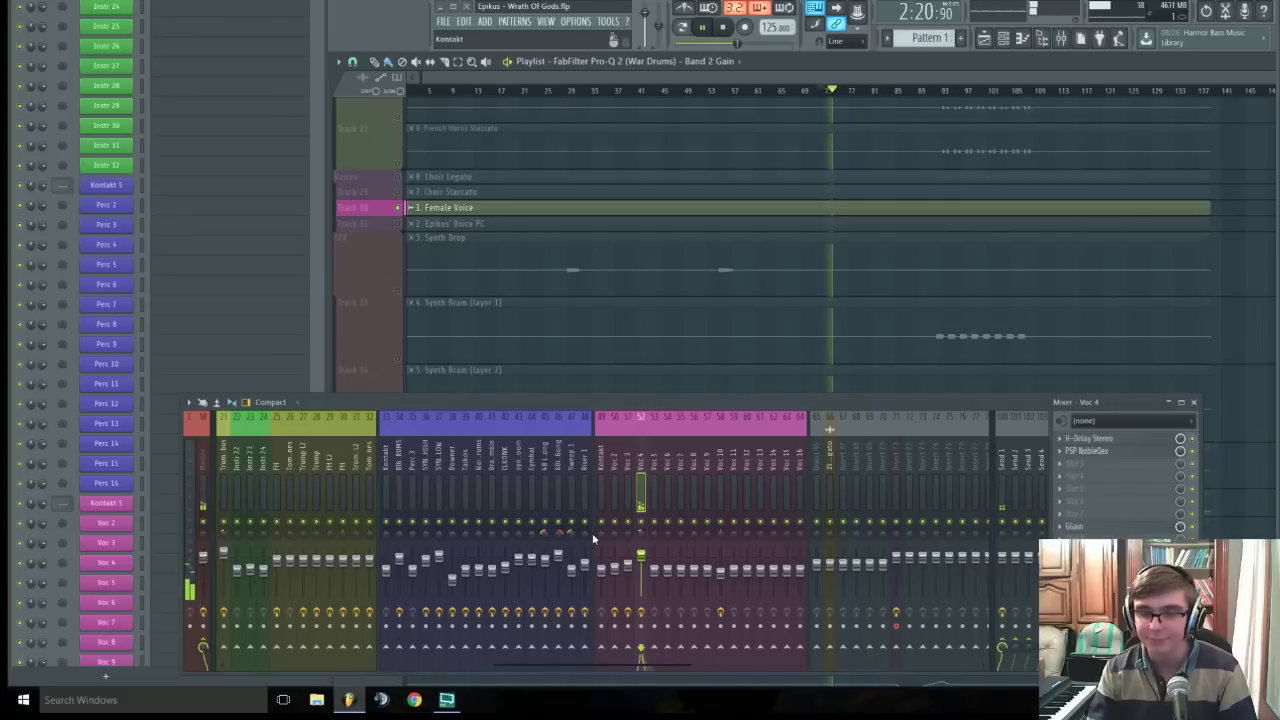
pyautogui.press('space')
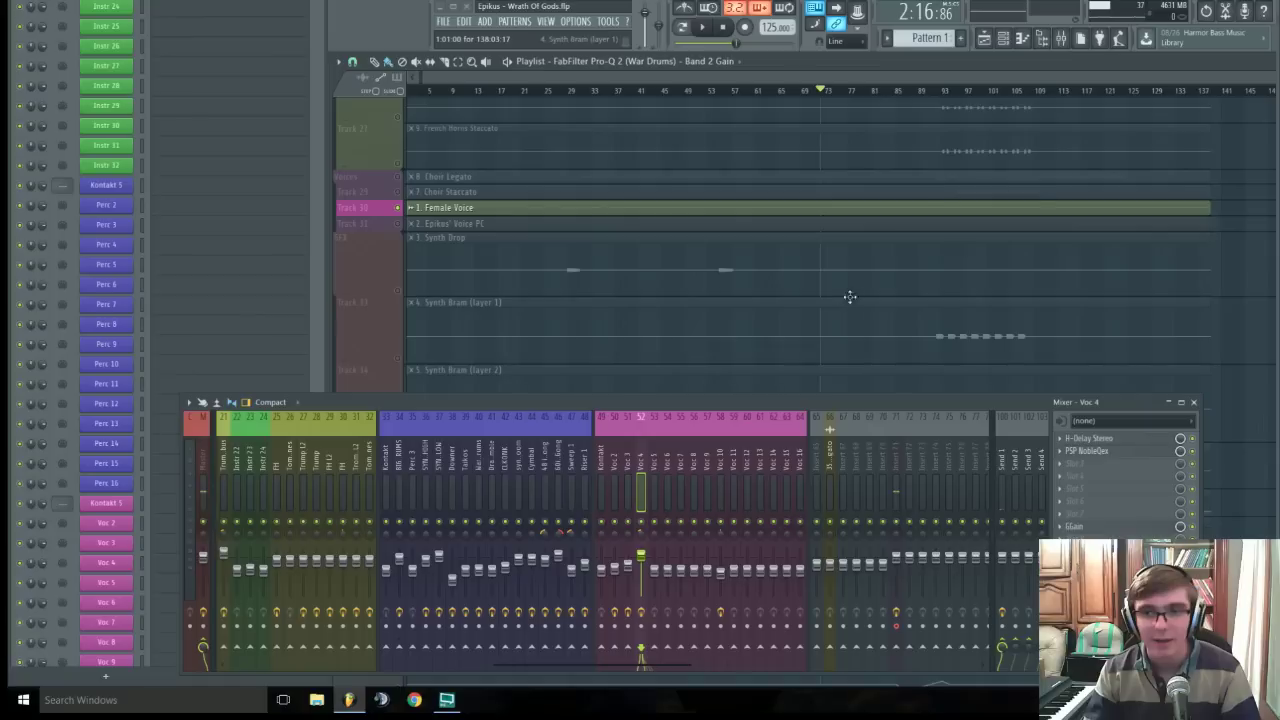
# - Solo the Epikus' Voice PC playlist track and play its clip from around bar 117
pyautogui.click(405, 232)
pyautogui.press('space')
pyautogui.click(1075, 91)
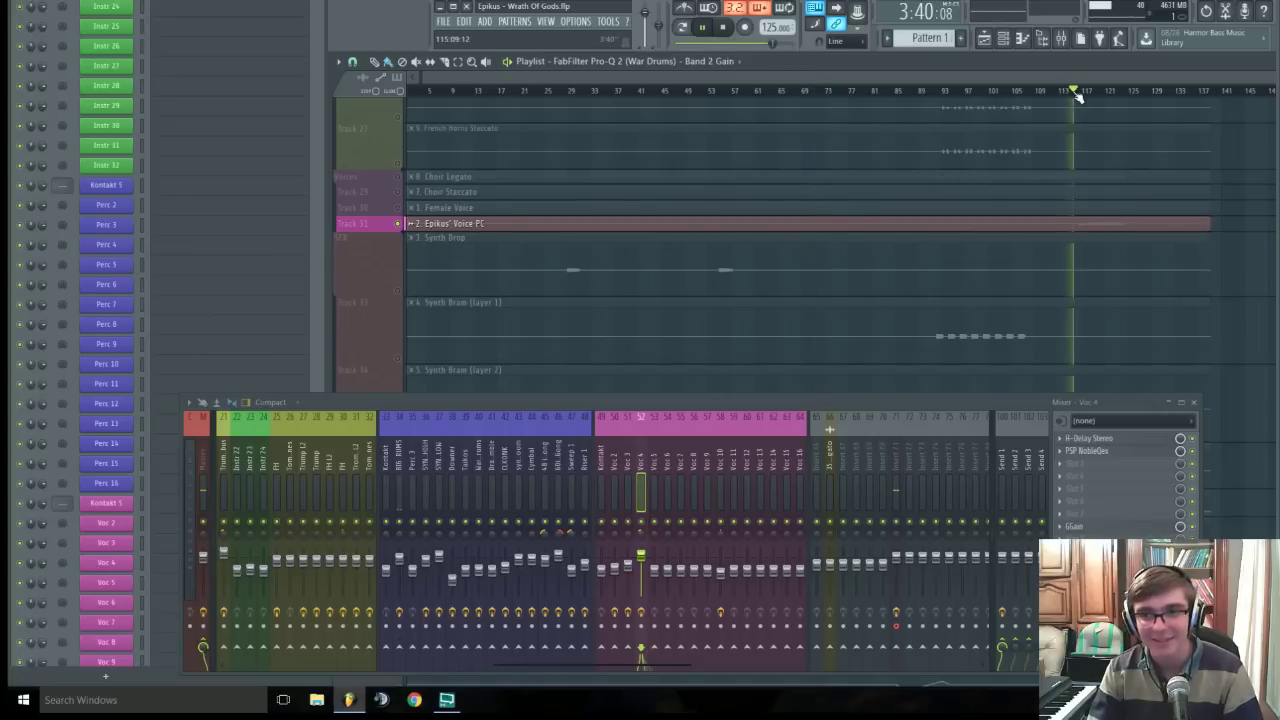
pyautogui.press('space')
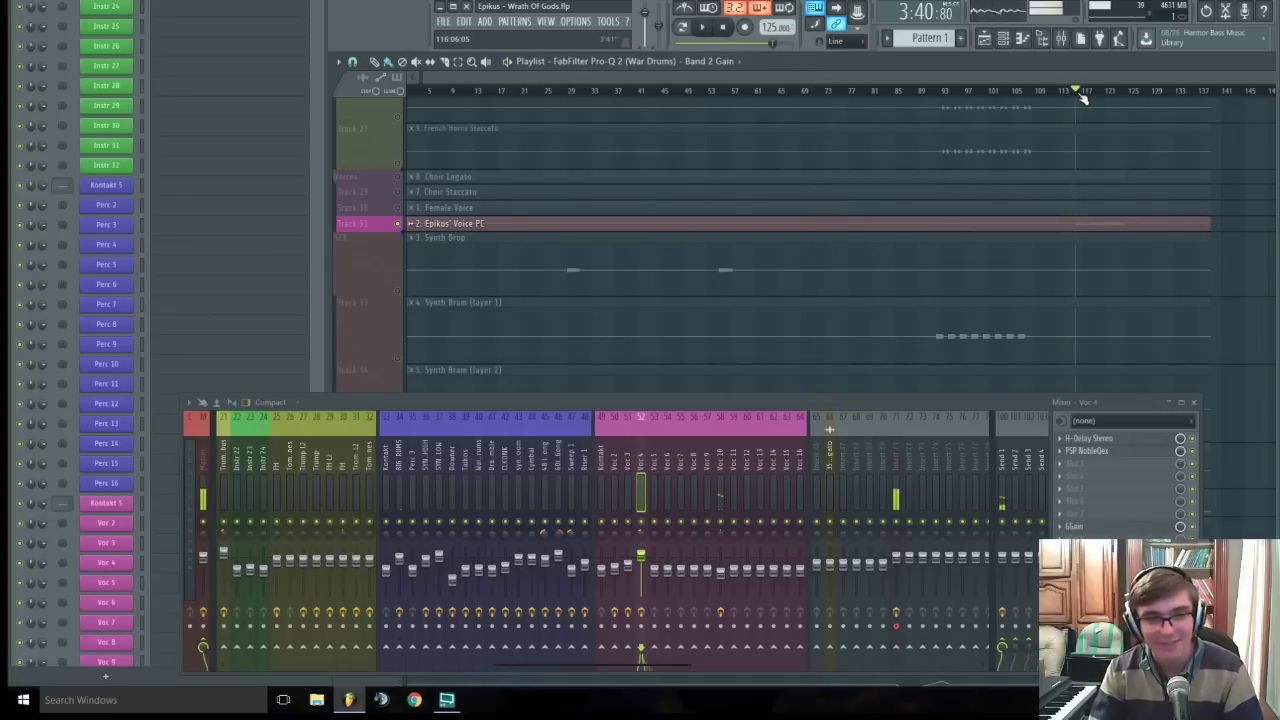
pyautogui.click(1086, 91)
pyautogui.press('space')
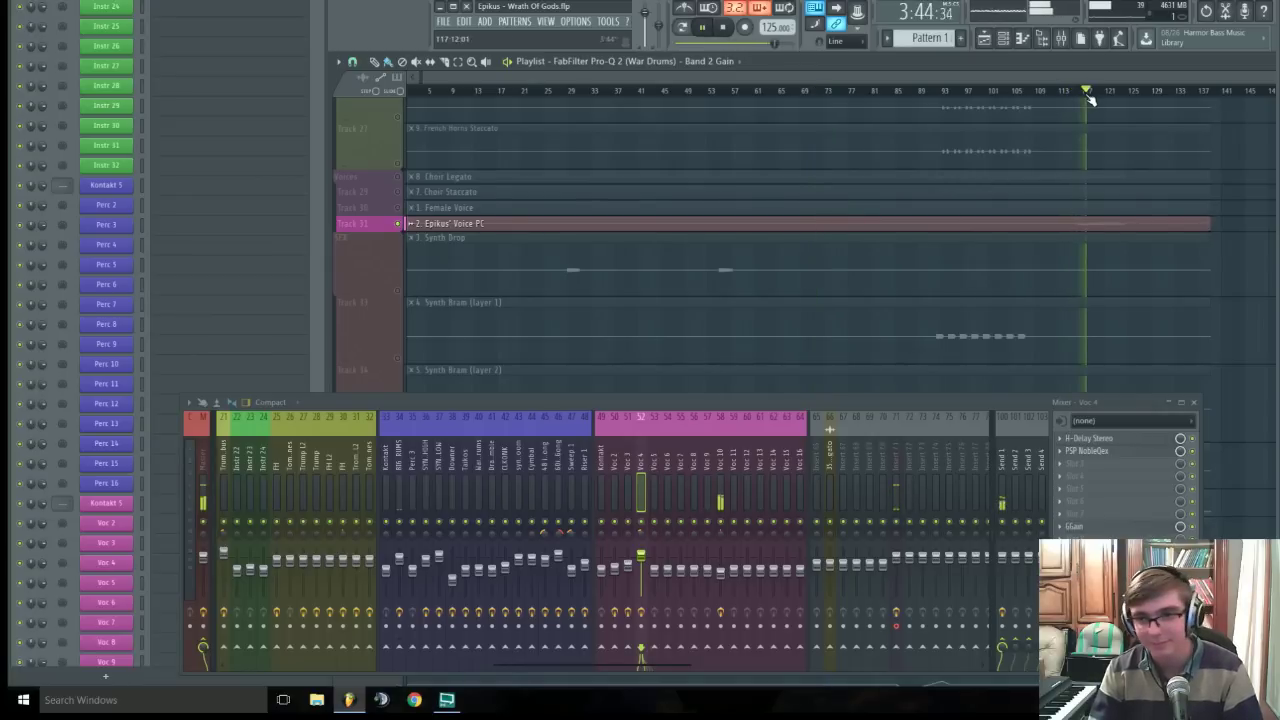
# - Select the Voc 10 mixer track, stop playback, and inspect its H-Delay Stereo settings before closing the delay
pyautogui.click(731, 461)
pyautogui.click(720, 462)
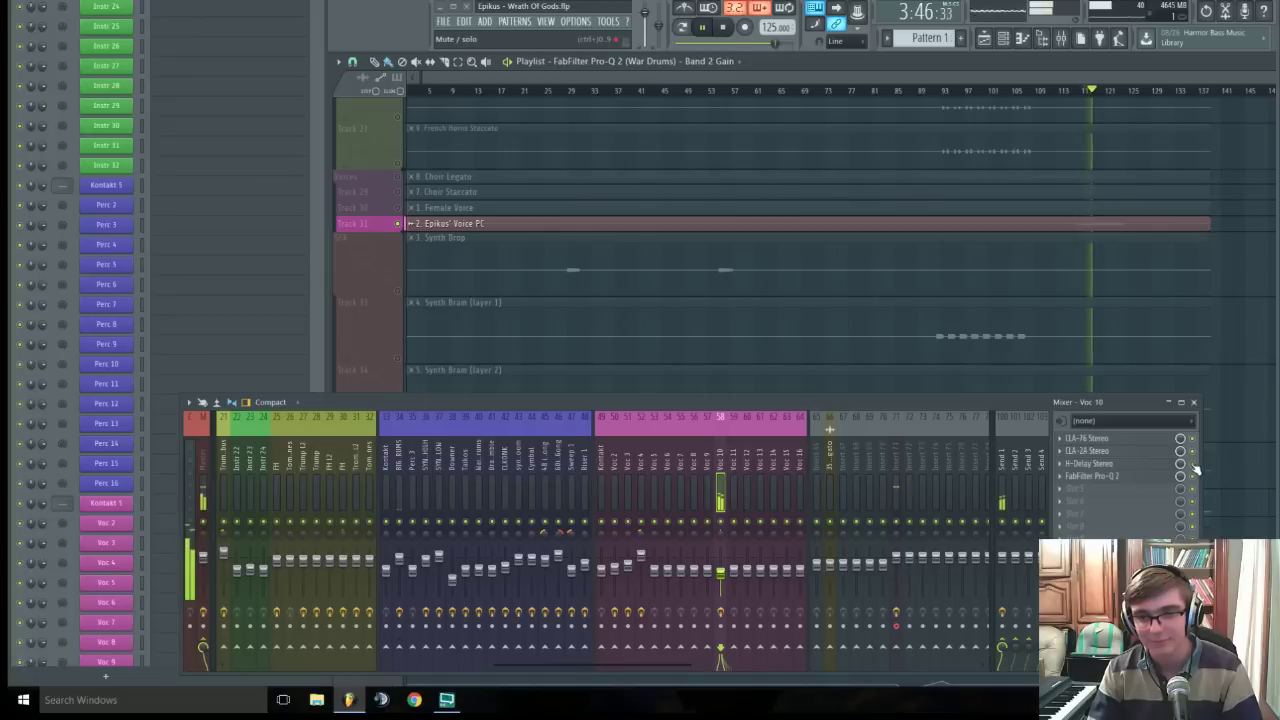
pyautogui.press('space')
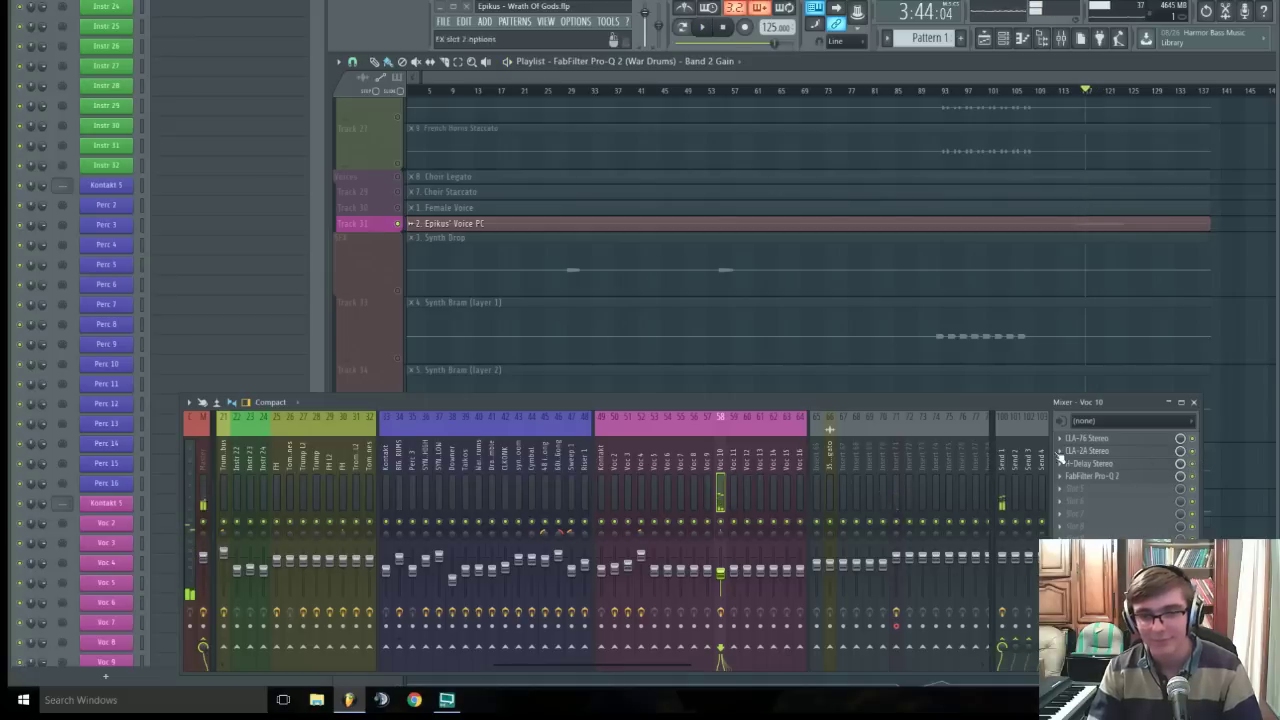
pyautogui.click(1128, 465)
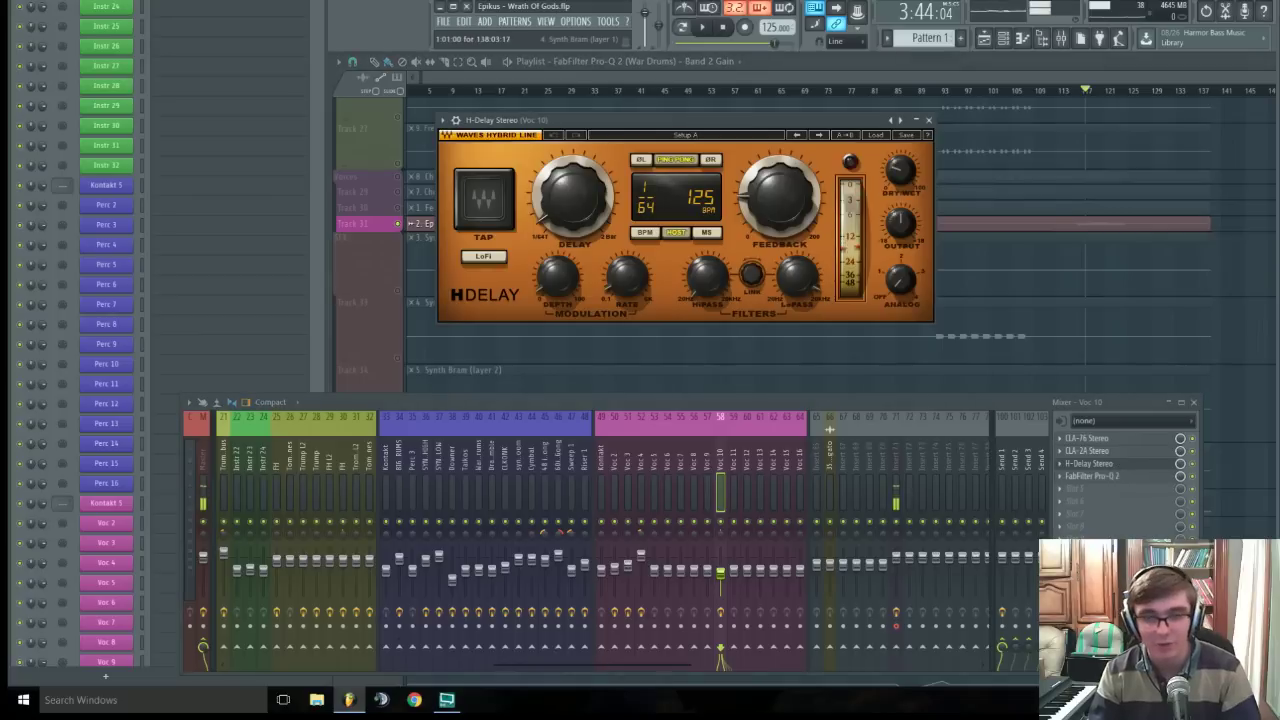
pyautogui.click(929, 121)
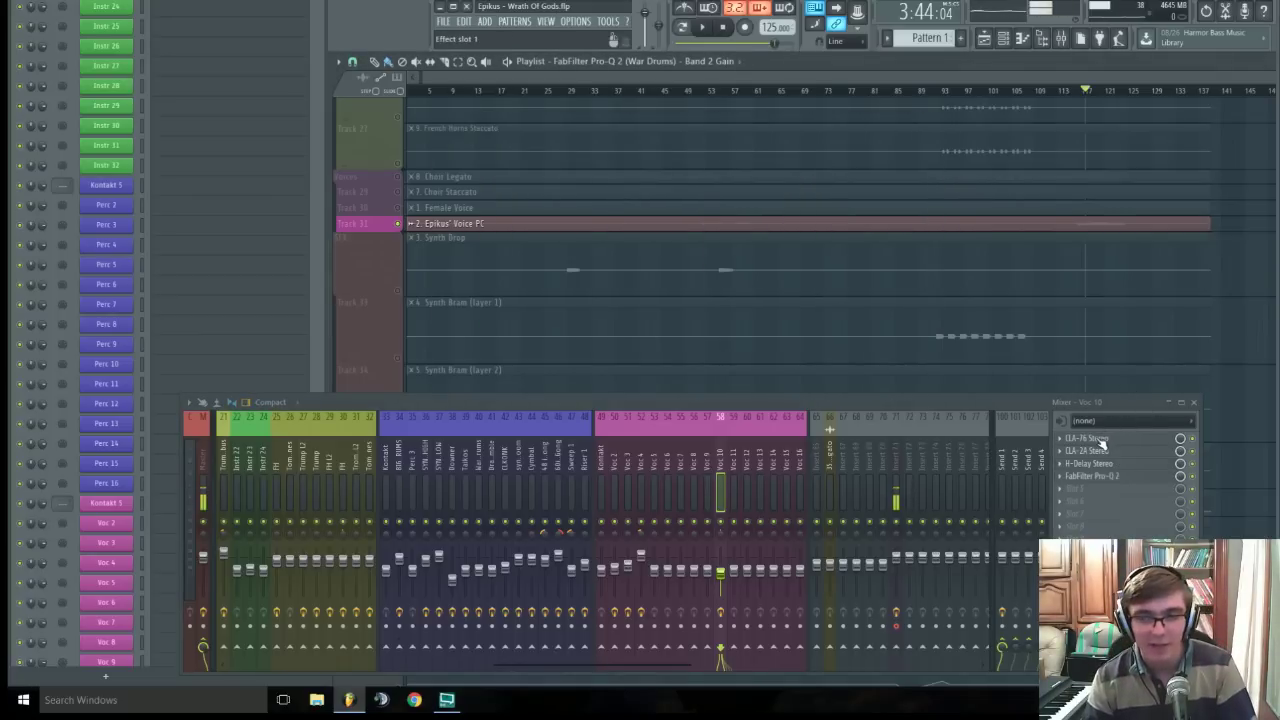
# - Open the CLA-76 and CLA-2A compressors on Voc 10 and arrange their windows so both meters are visible
pyautogui.click(1100, 440)
pyautogui.click(1104, 452)
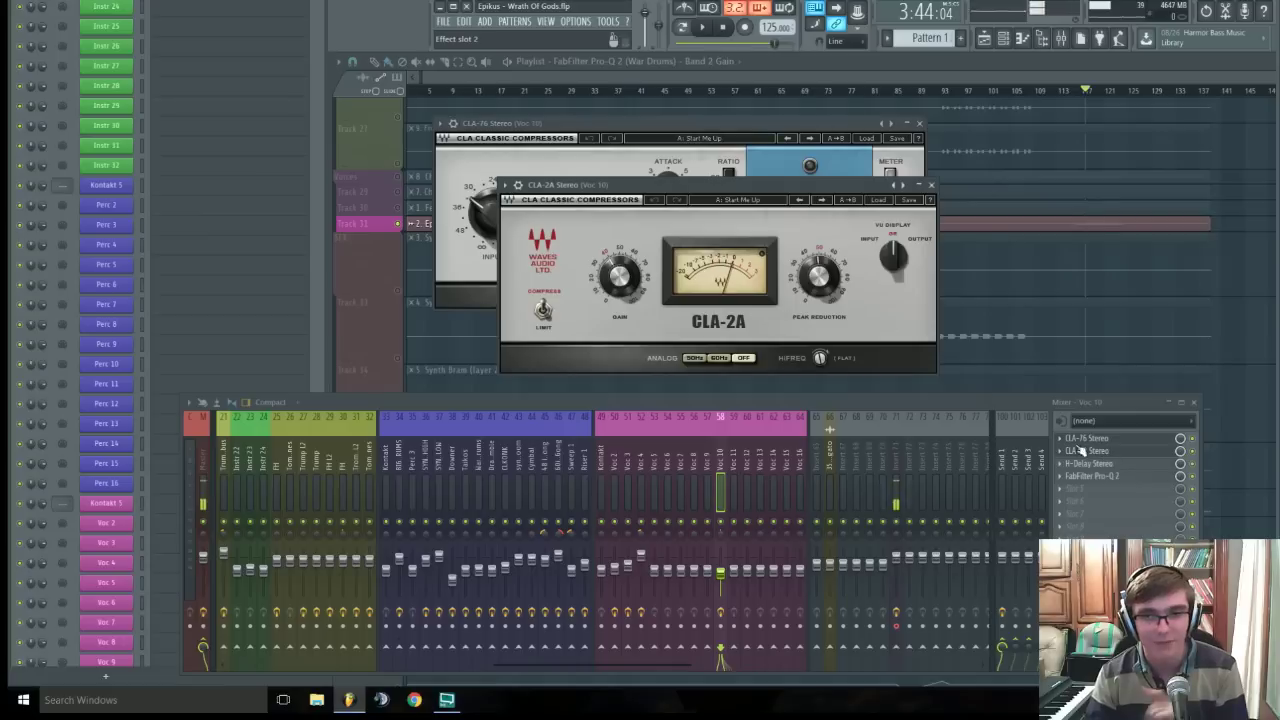
pyautogui.moveTo(806, 185); pyautogui.dragTo(849, 244)
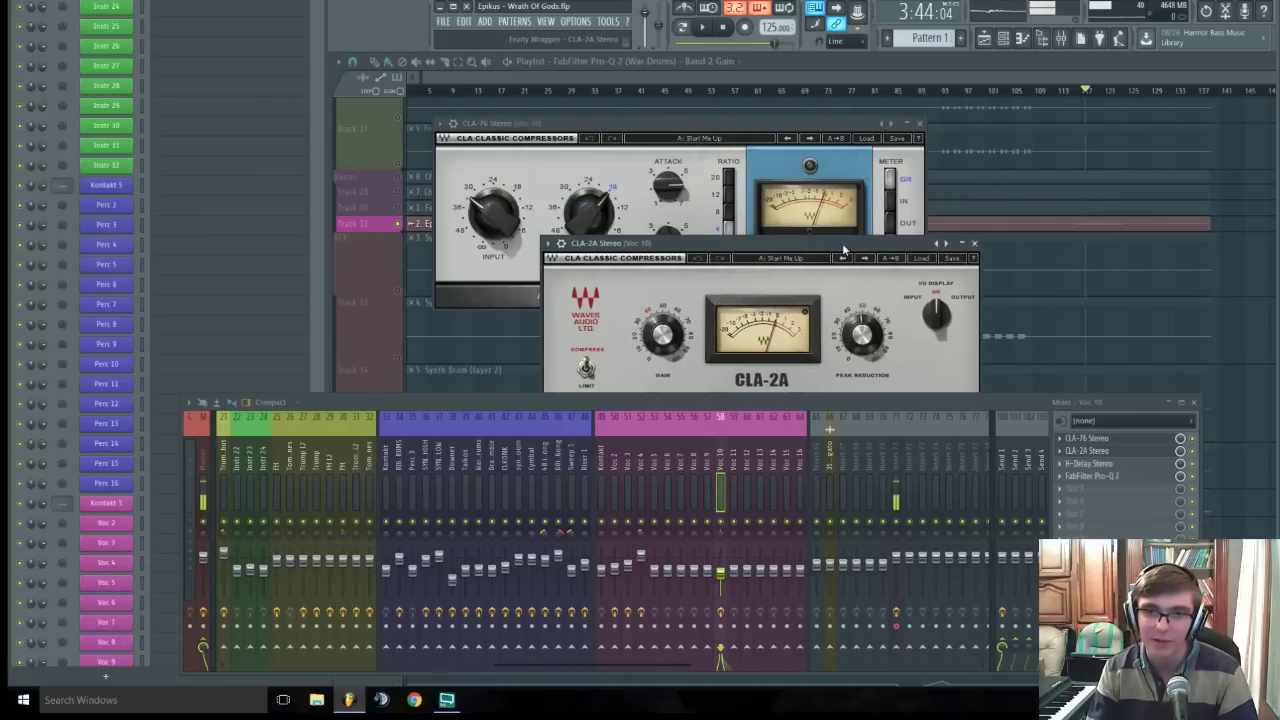
pyautogui.moveTo(770, 126); pyautogui.dragTo(737, 68)
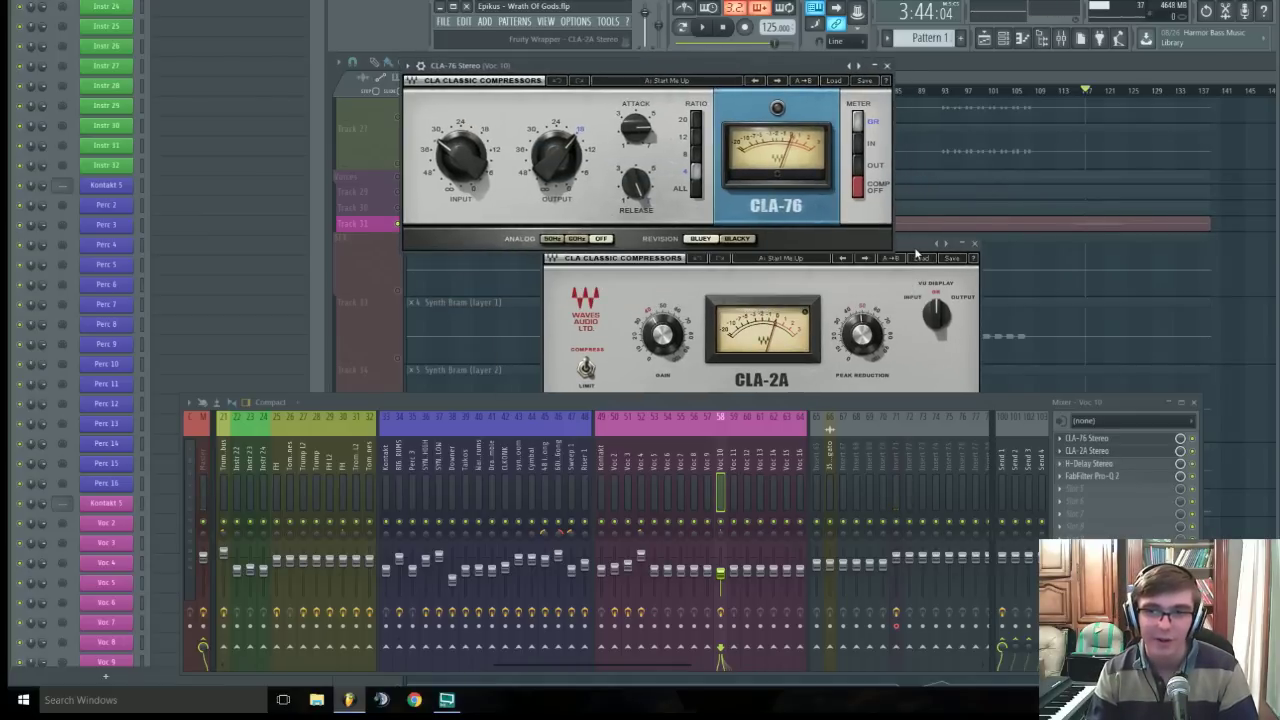
pyautogui.moveTo(918, 253); pyautogui.dragTo(1091, 218)
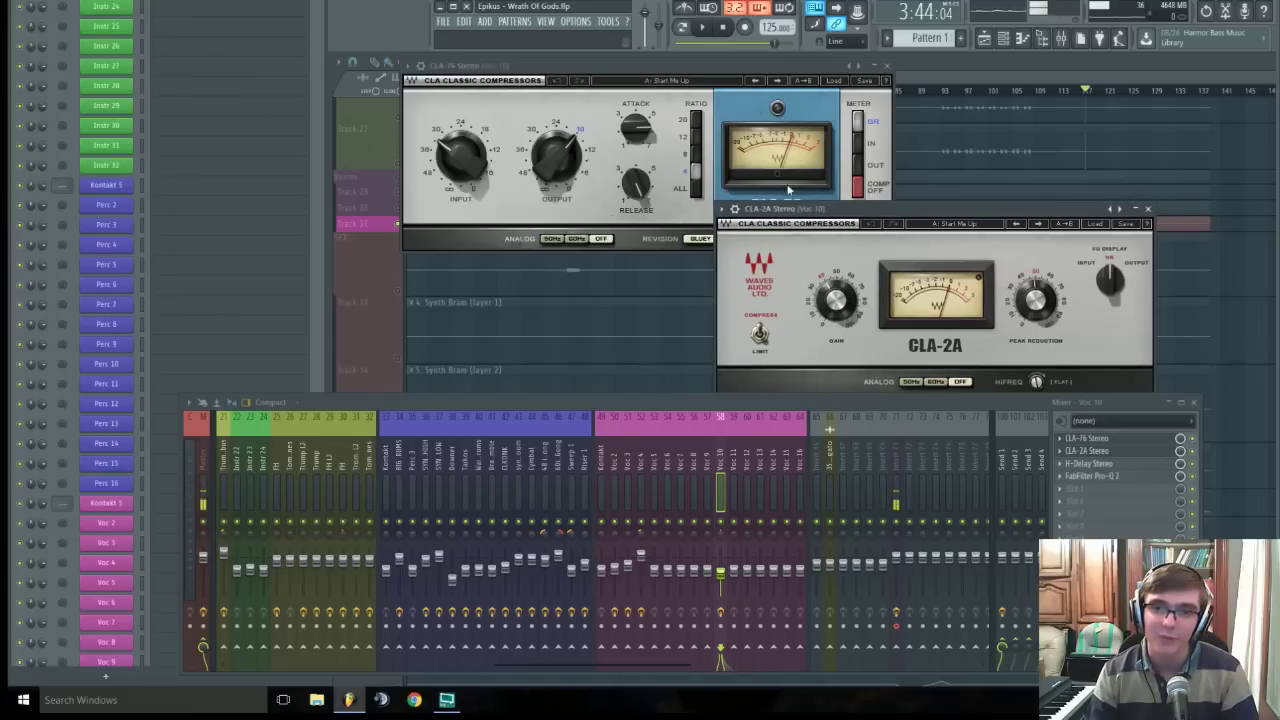
# - Play the solo voice while watching the CLA-76 and CLA-2A gain reduction, and close both compressors
pyautogui.press('space')
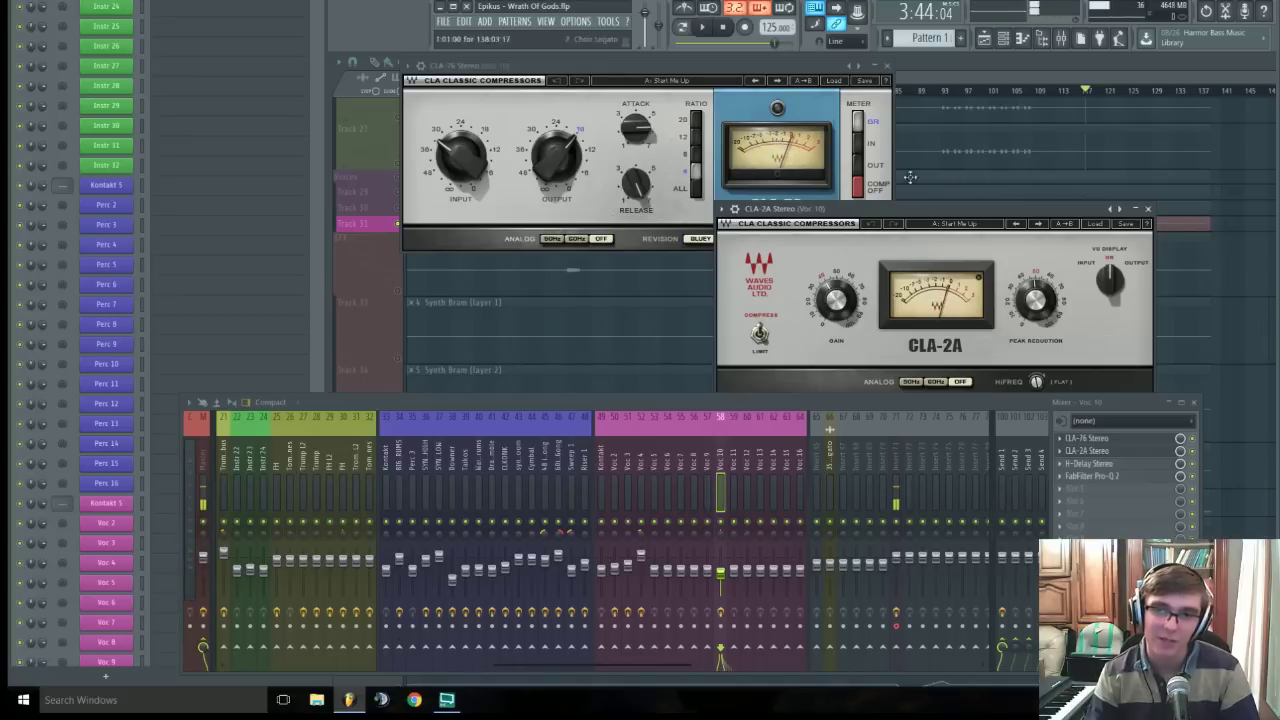
pyautogui.moveTo(1002, 206); pyautogui.dragTo(949, 206)
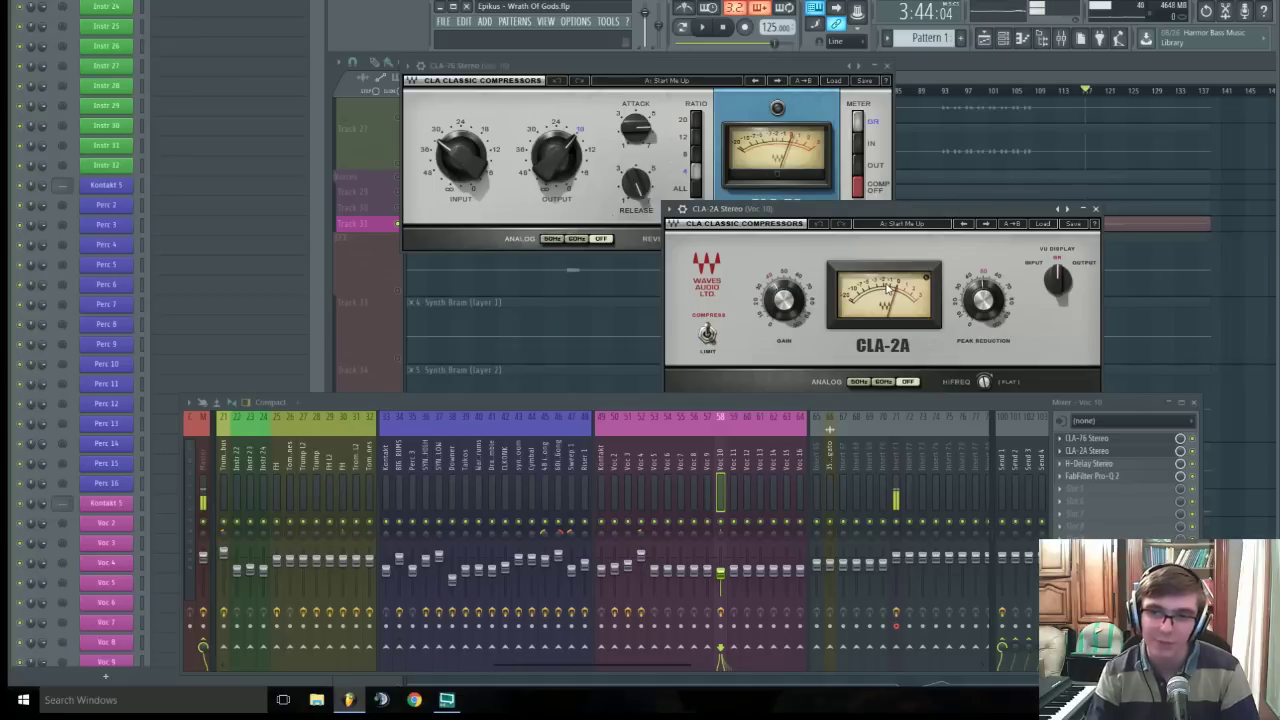
pyautogui.press('space')
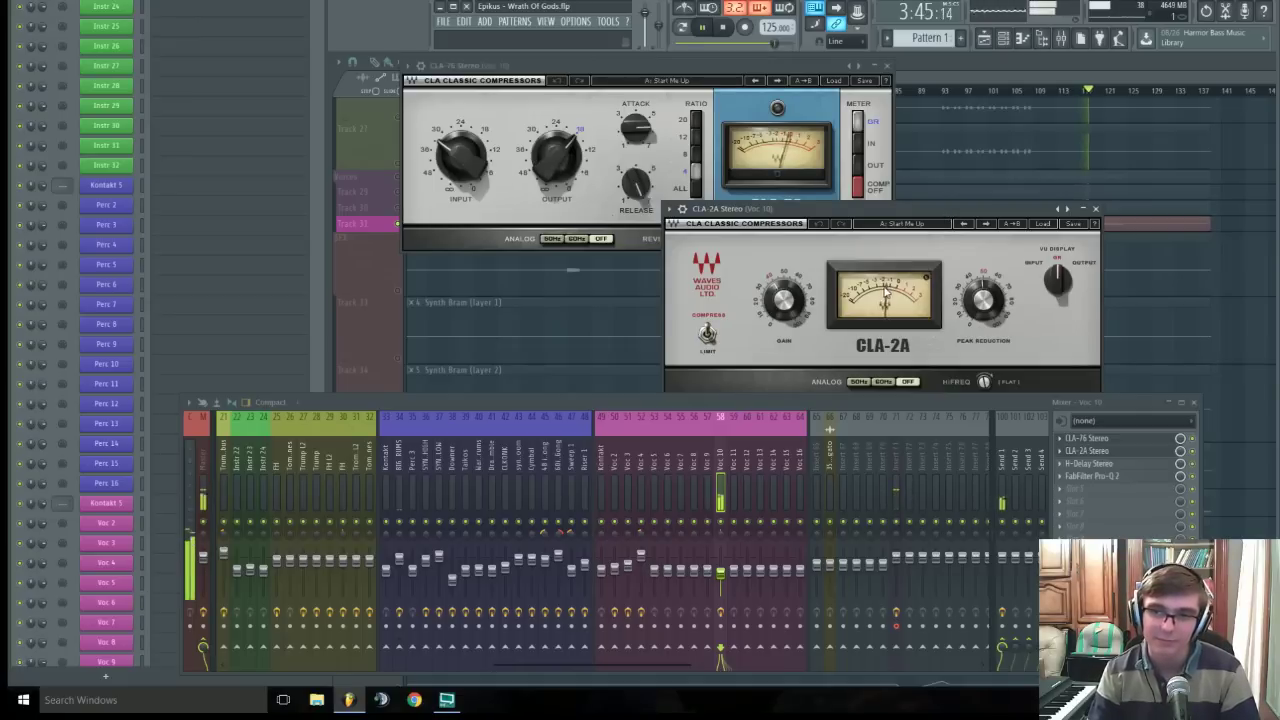
pyautogui.press('space')
pyautogui.click(1096, 210)
pyautogui.click(887, 66)
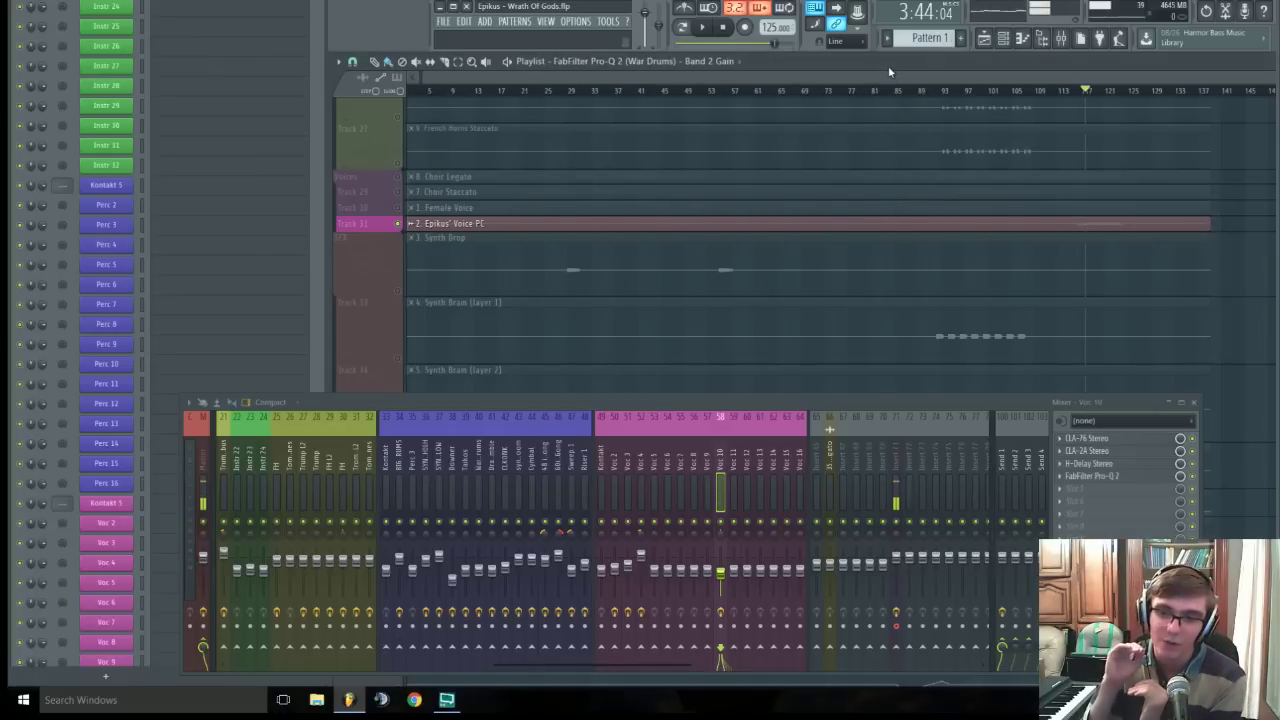
# - Open FabFilter Pro-Q 2 on Voc 10, move the mixer below it, and examine the EQ curve against the playing voice
pyautogui.click(1110, 476)
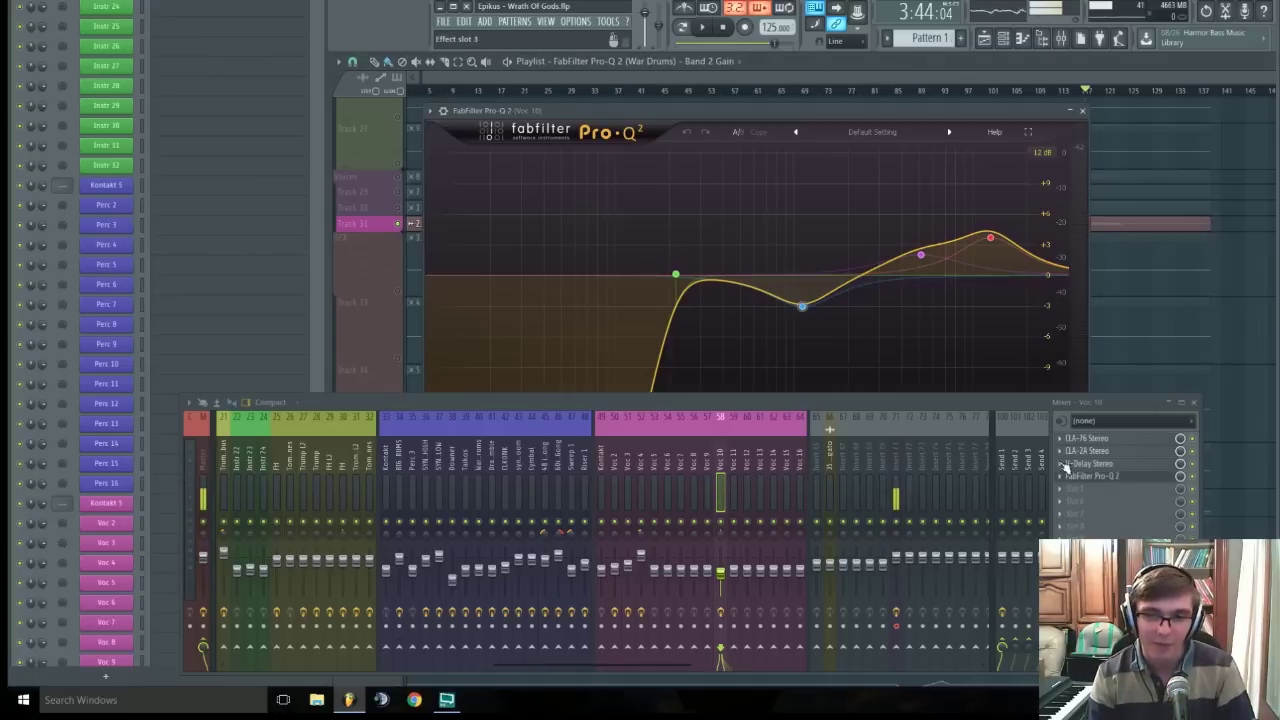
pyautogui.moveTo(791, 398); pyautogui.dragTo(805, 534)
pyautogui.press('space')
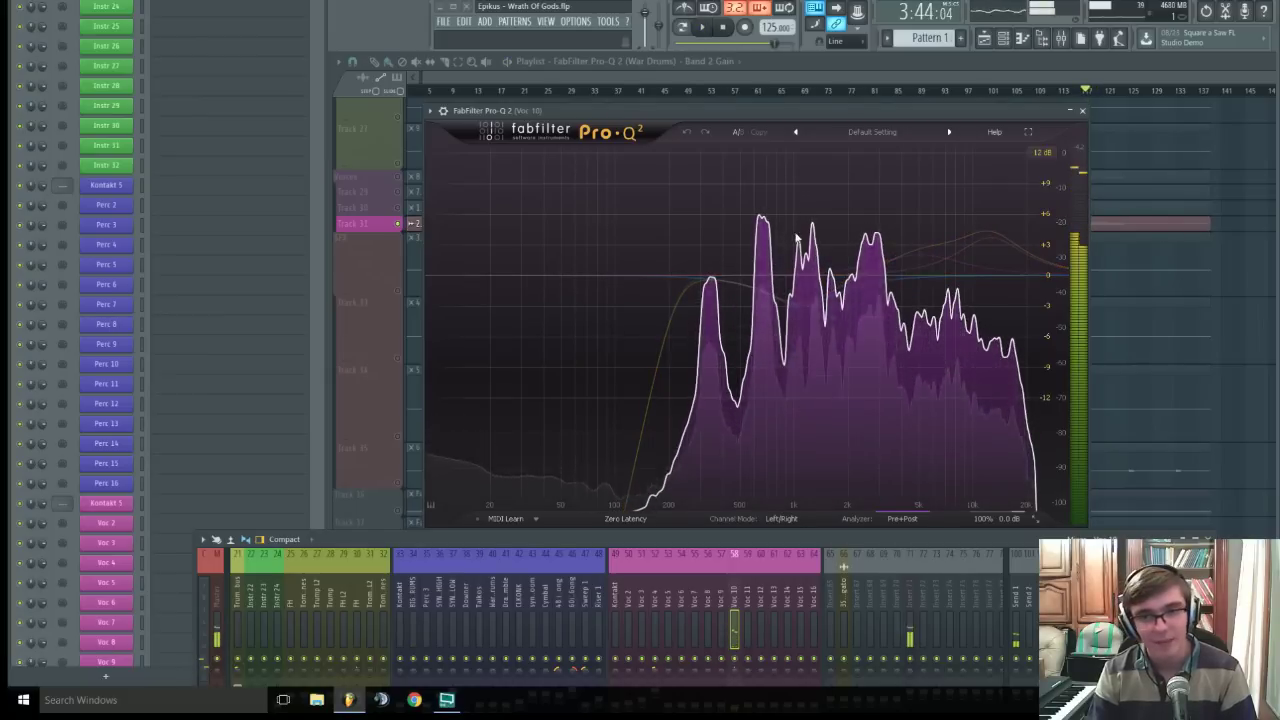
pyautogui.moveTo(821, 308)
pyautogui.press('space')
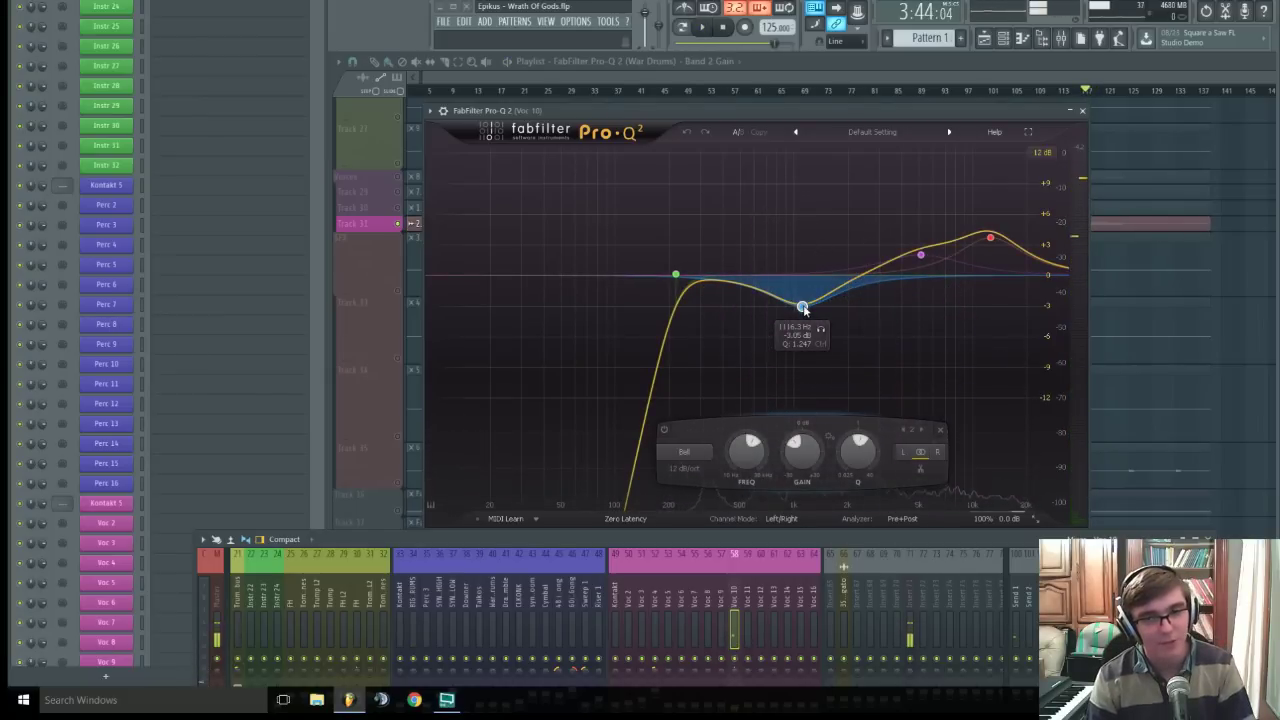
# - Audition the voice with the Pro-Q 2 bell band near 1.1 kHz boosted instead of cut, and undo the boost
pyautogui.press('space')
pyautogui.moveTo(802, 307); pyautogui.dragTo(811, 189)
pyautogui.click(687, 131)
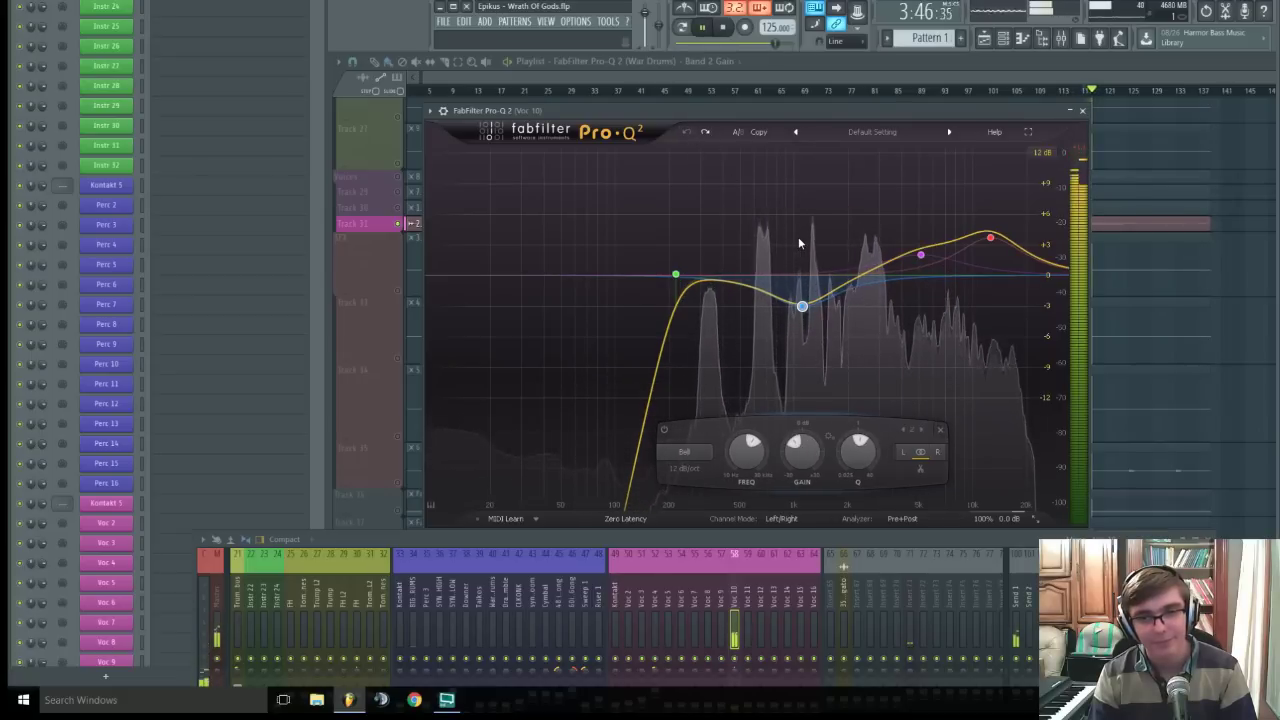
# - Replay short passages of the spoken voice on Voc 10 while watching its spectrum in FabFilter Pro-Q 2
pyautogui.press('space')
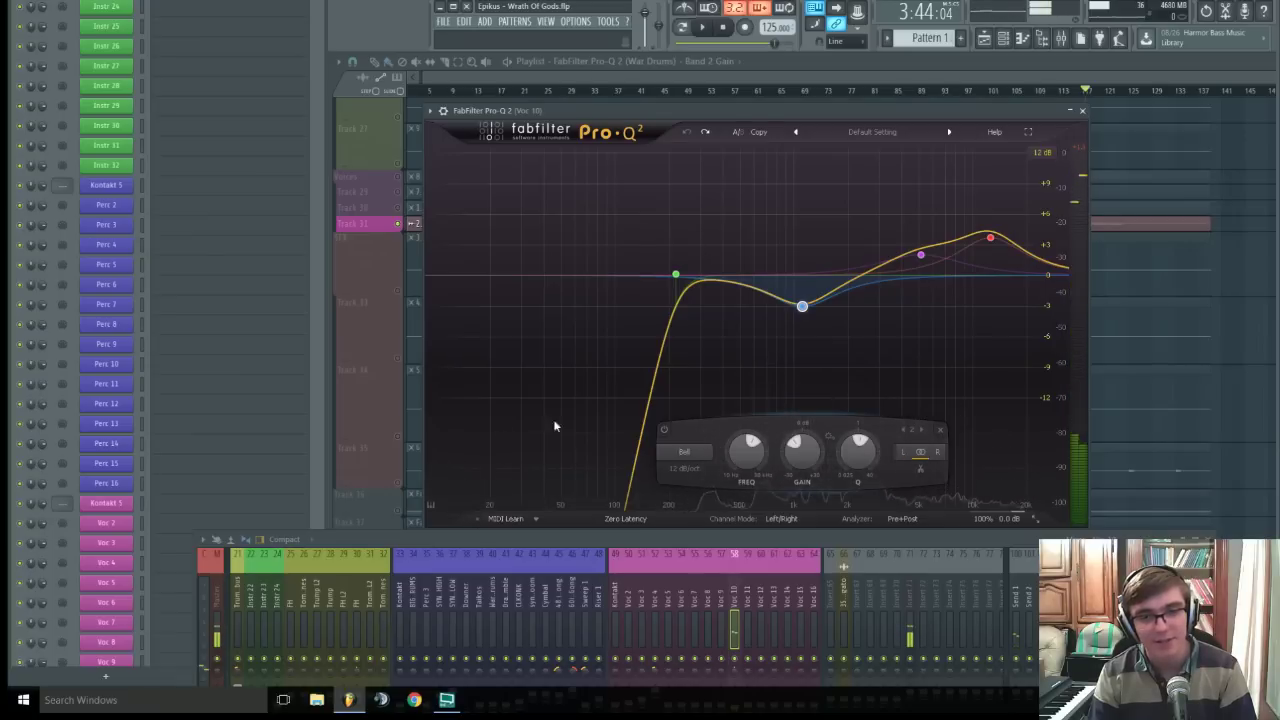
pyautogui.press('space')
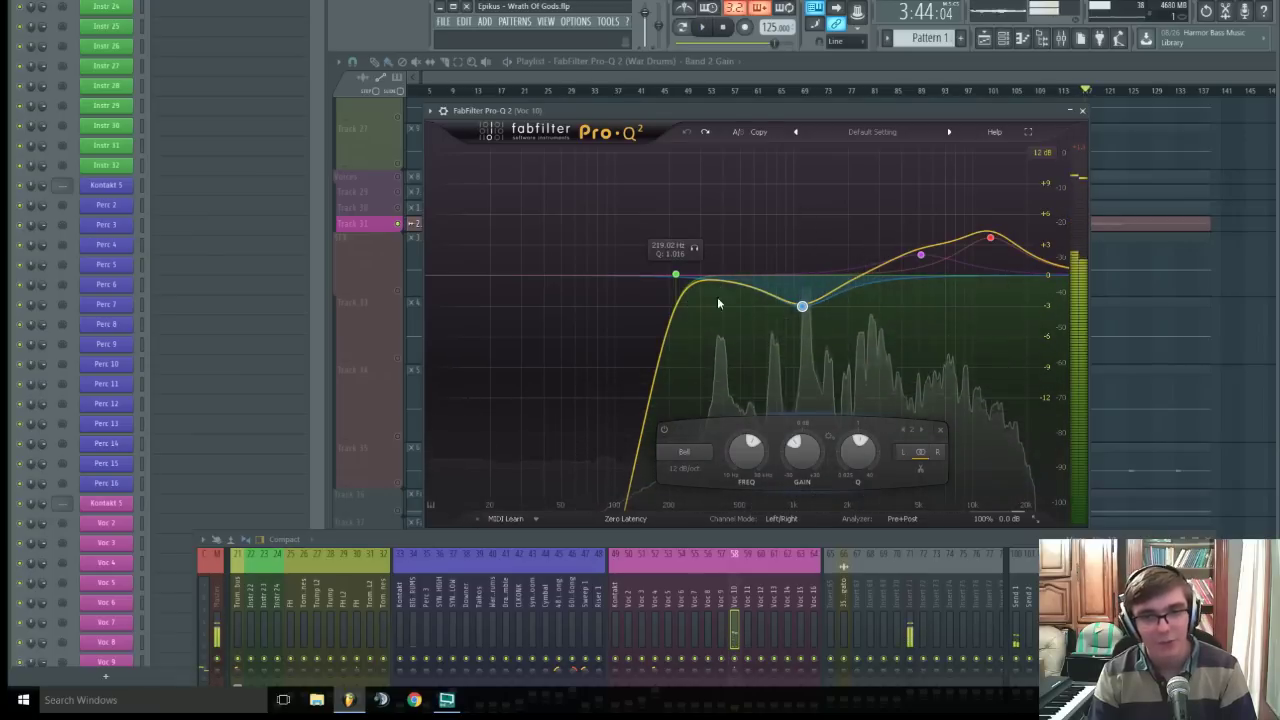
pyautogui.press('space')
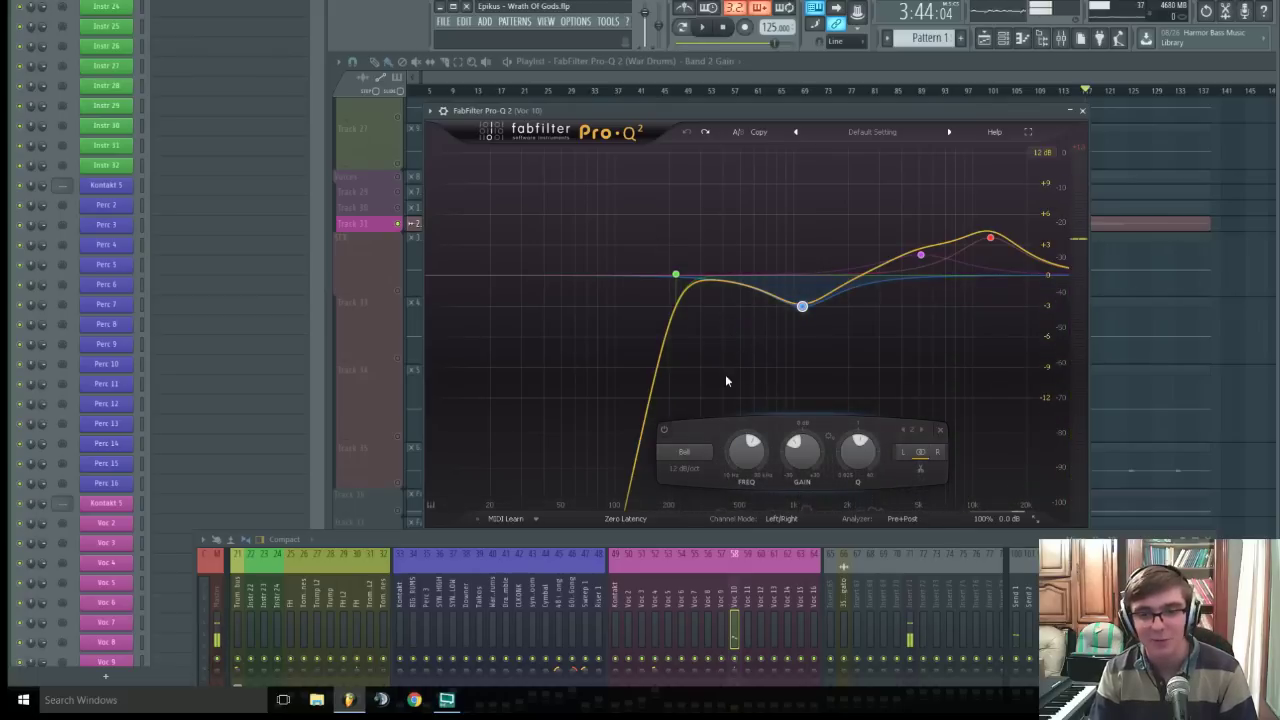
pyautogui.press('space')
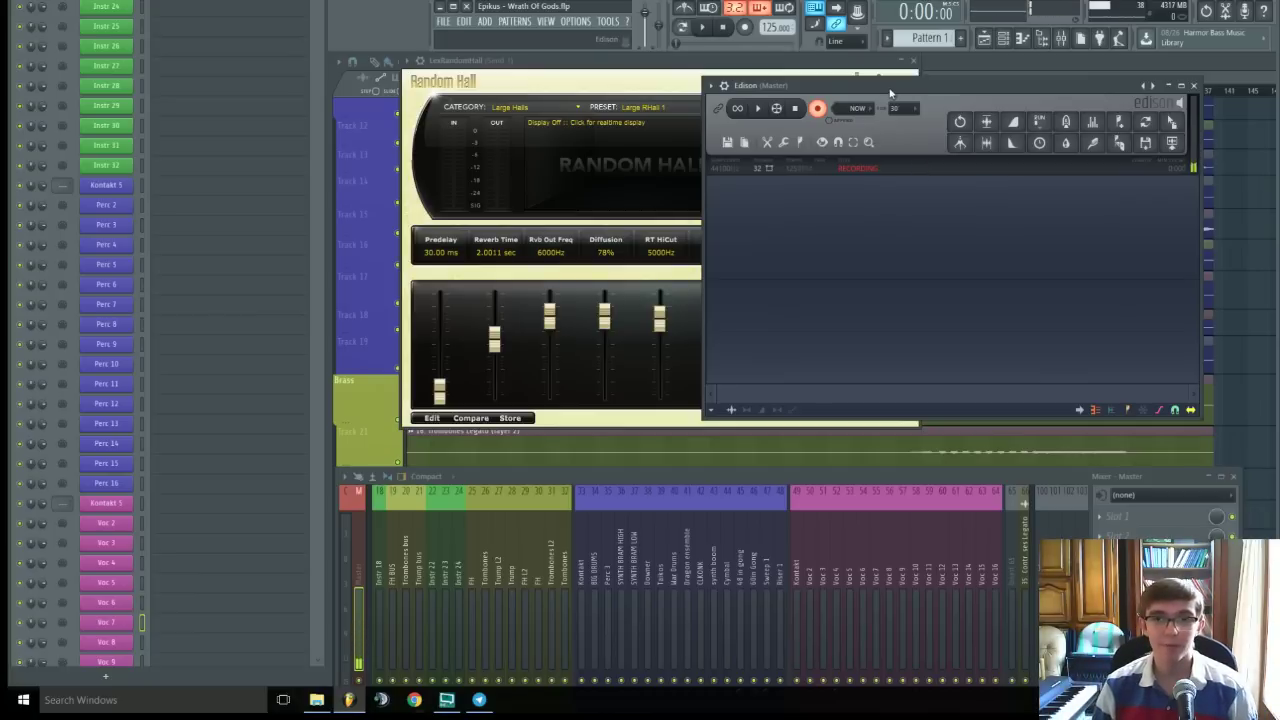
# - Move Edison away from the Lexicon Random Hall reverb on Send 1 and examine the reverb's full set of parameters
pyautogui.moveTo(886, 86); pyautogui.dragTo(980, 145)
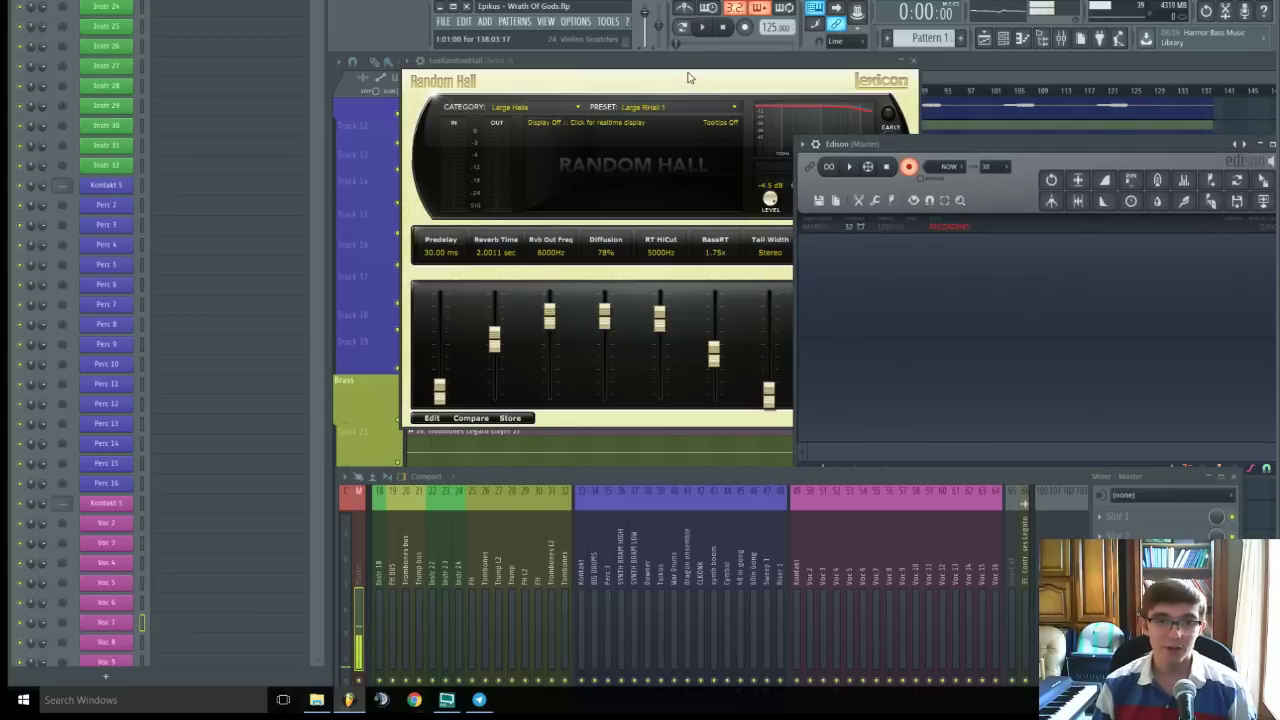
pyautogui.moveTo(716, 74); pyautogui.dragTo(677, 75)
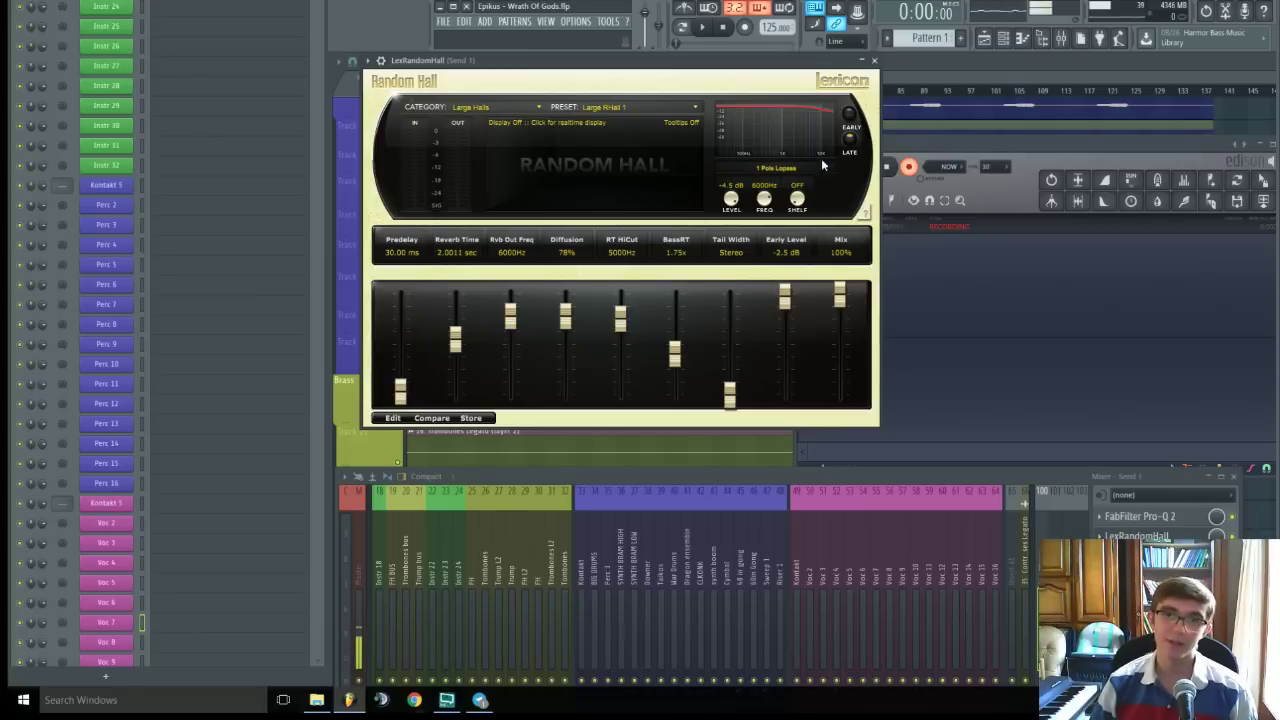
pyautogui.moveTo(767, 66); pyautogui.dragTo(945, 130)
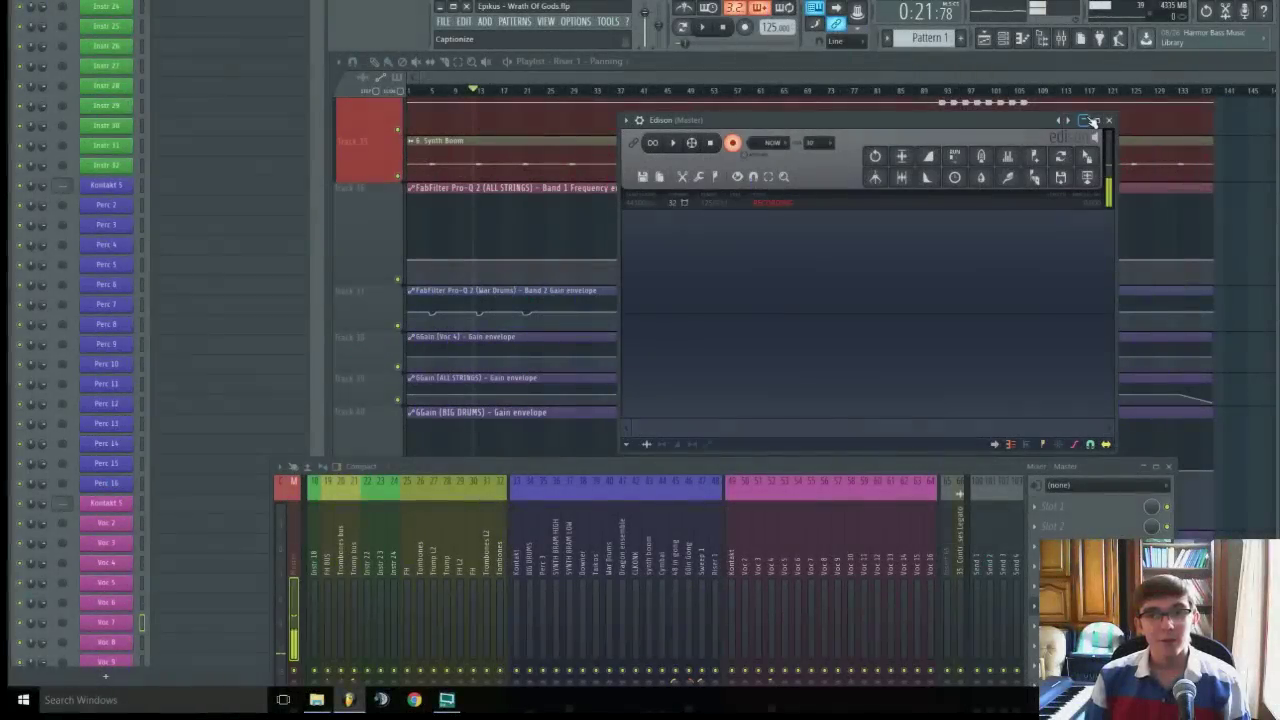
# - Collapse the Edison window and move it clear of the automation clips in the playlist
pyautogui.click(1083, 120)
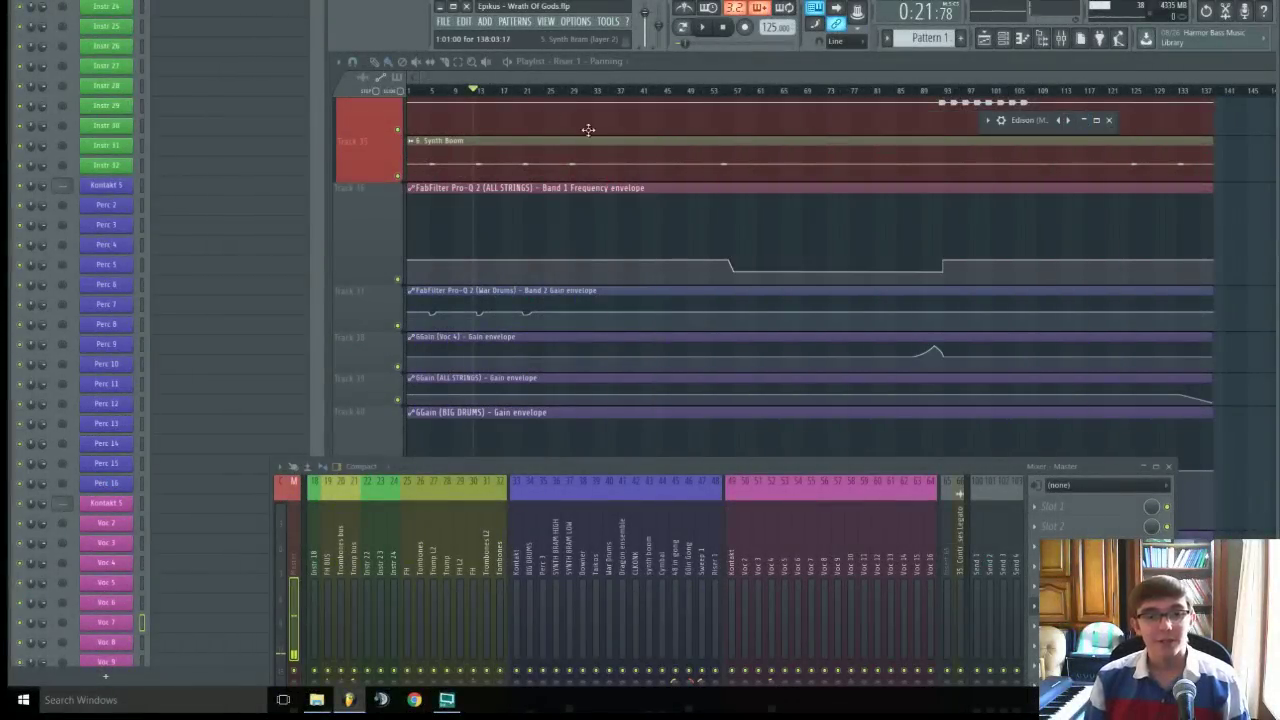
pyautogui.scroll(-1, 663, 223)
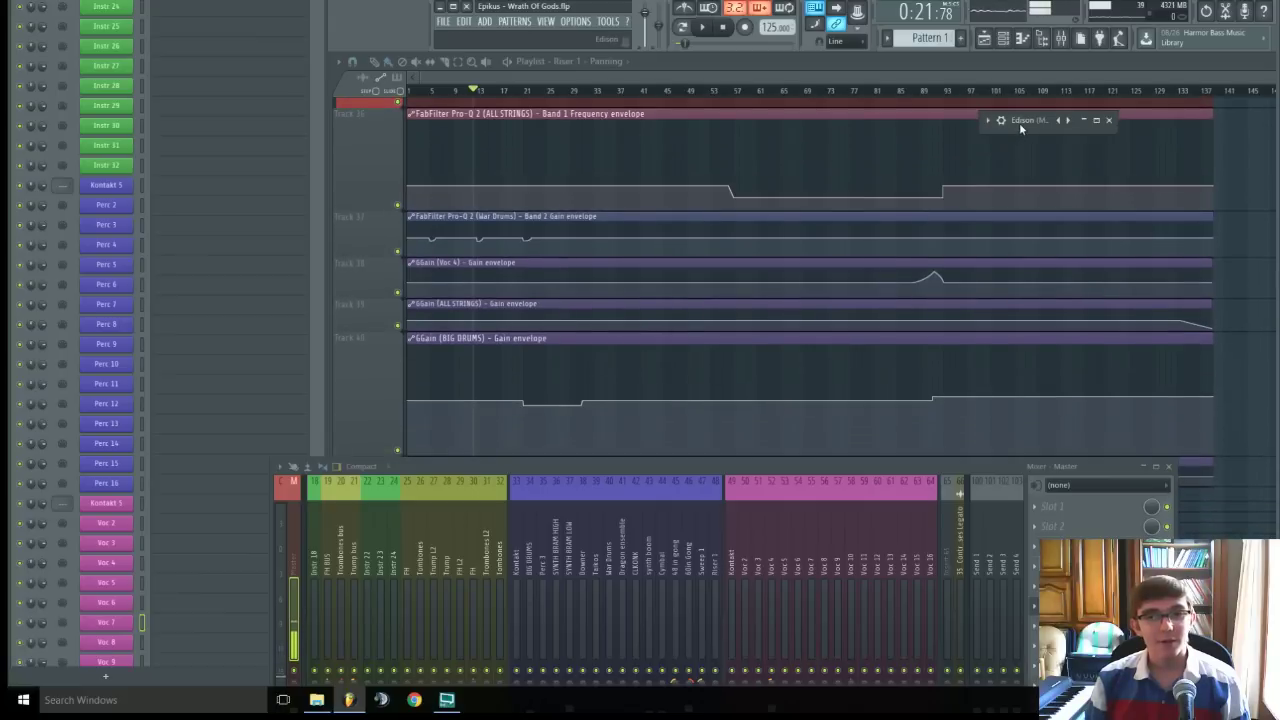
pyautogui.moveTo(1022, 130); pyautogui.dragTo(1154, 285)
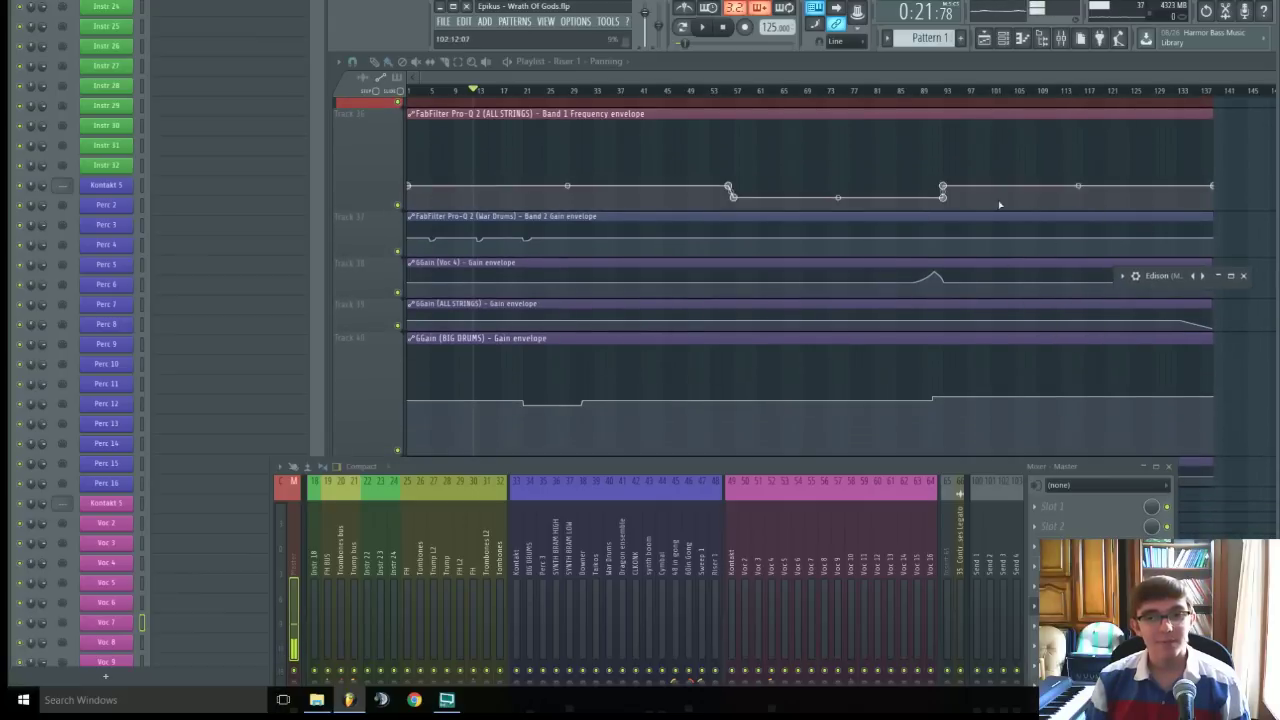
# - Enlarge the Voc 4 GGain envelope track and play the passage from about bar 88 through its gain peak
pyautogui.click(370, 295)
pyautogui.moveTo(370, 295); pyautogui.dragTo(370, 393)
pyautogui.click(906, 92)
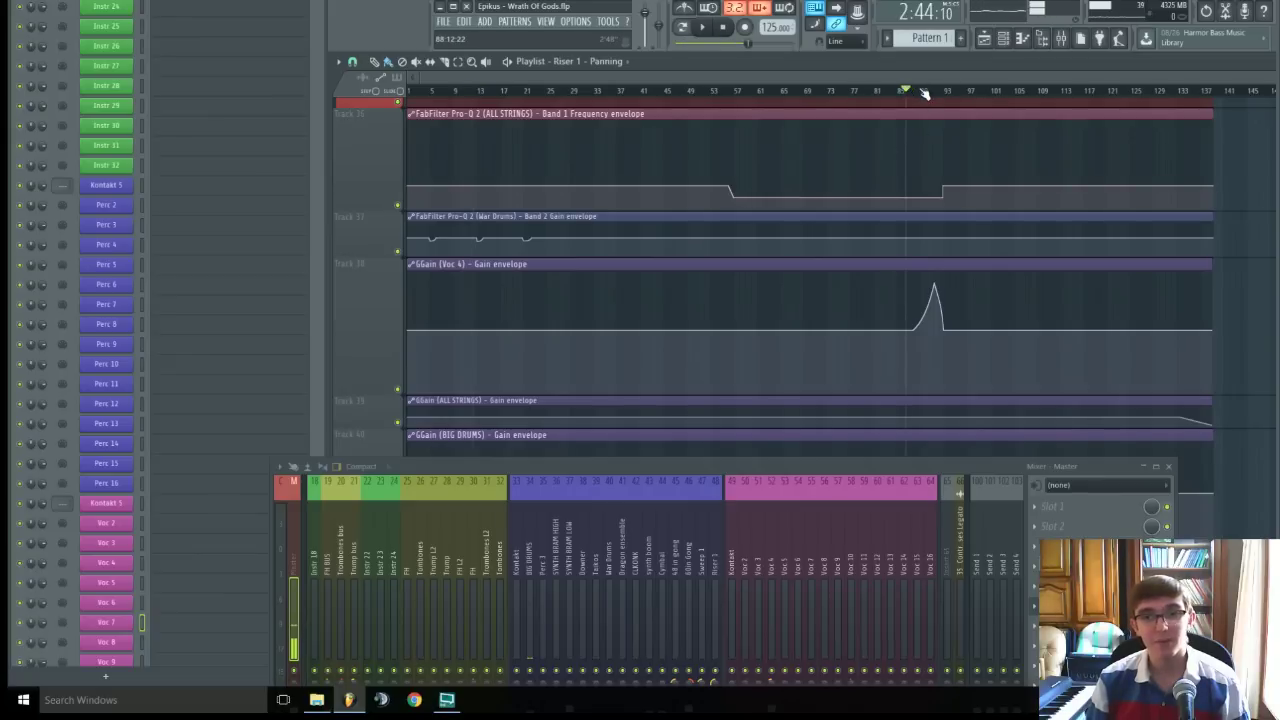
pyautogui.click(921, 92)
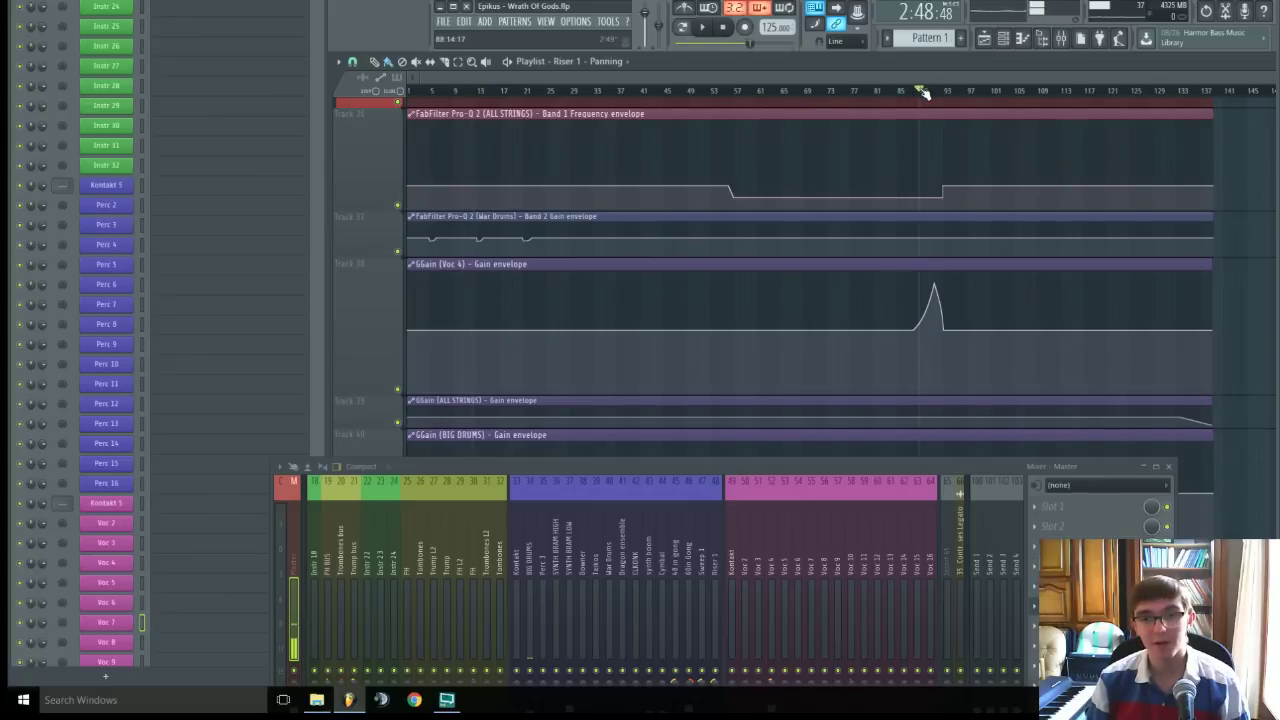
pyautogui.press('space')
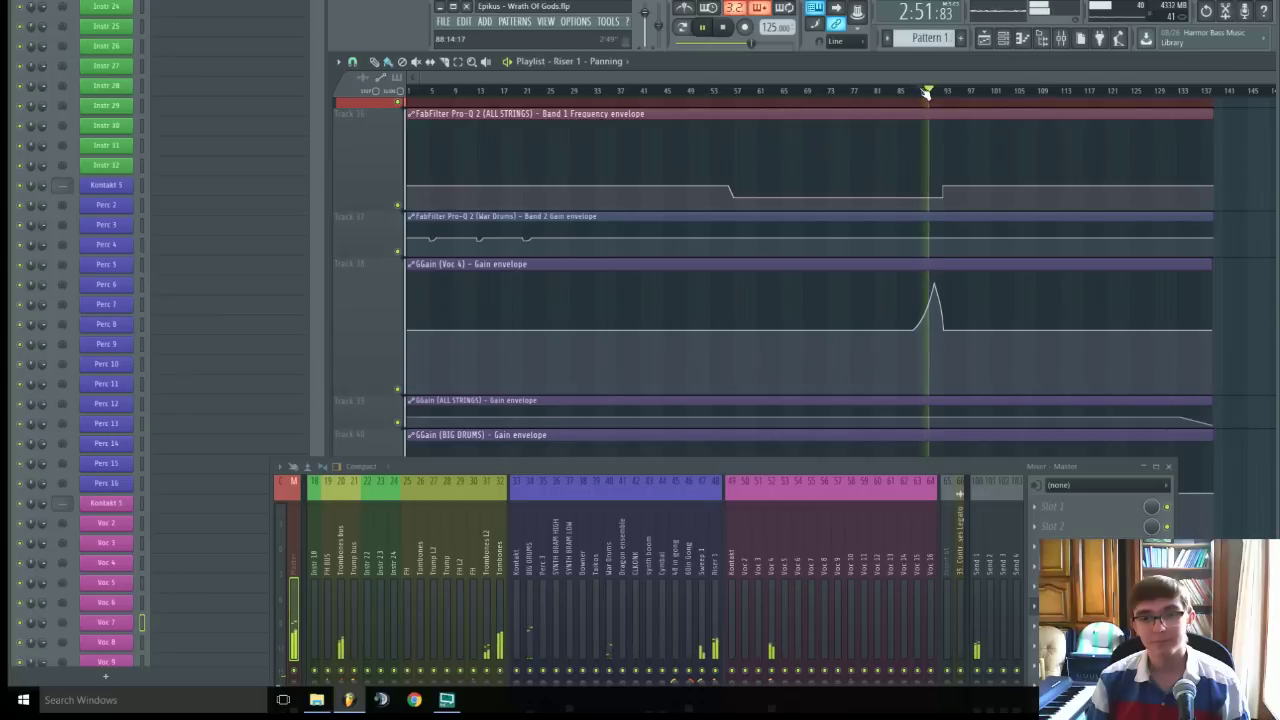
pyautogui.press('space')
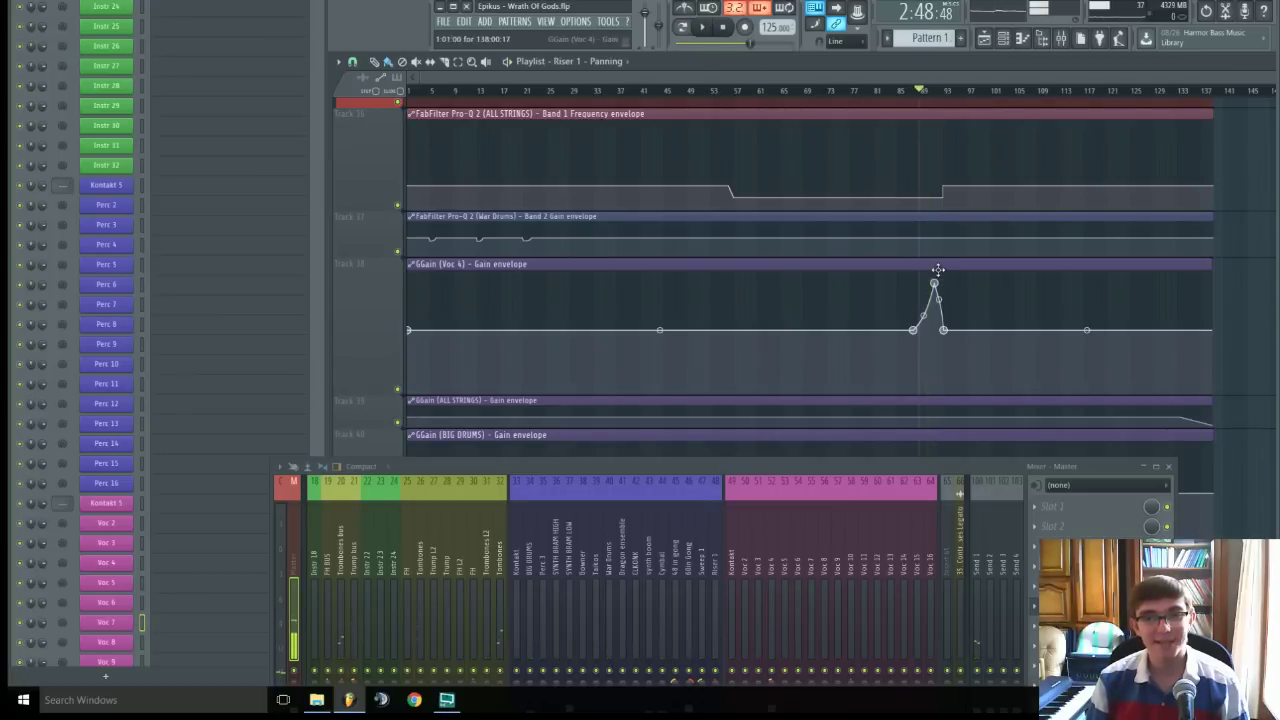
# - Play from about bar 12 with the War Drums Pro-Q 2 Band 2 Gain envelope track enlarged, and shrink the track again
pyautogui.scroll(1, 563, 297)
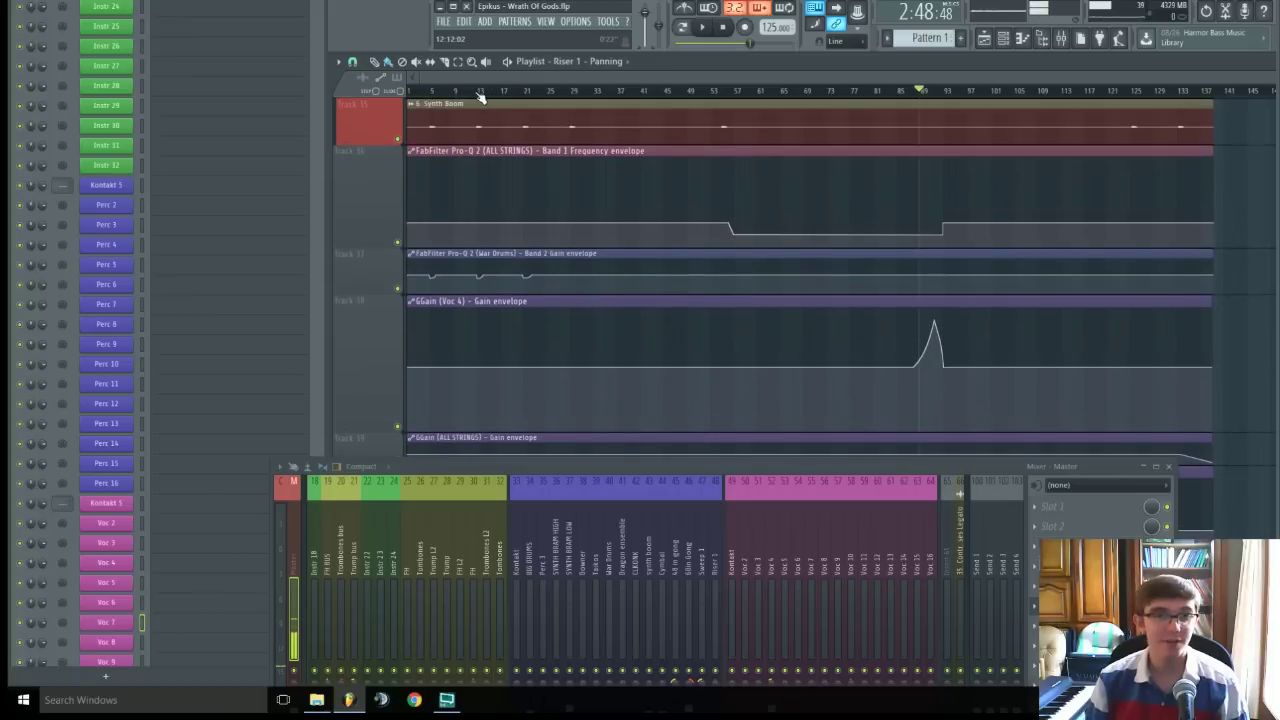
pyautogui.click(480, 97)
pyautogui.press('space')
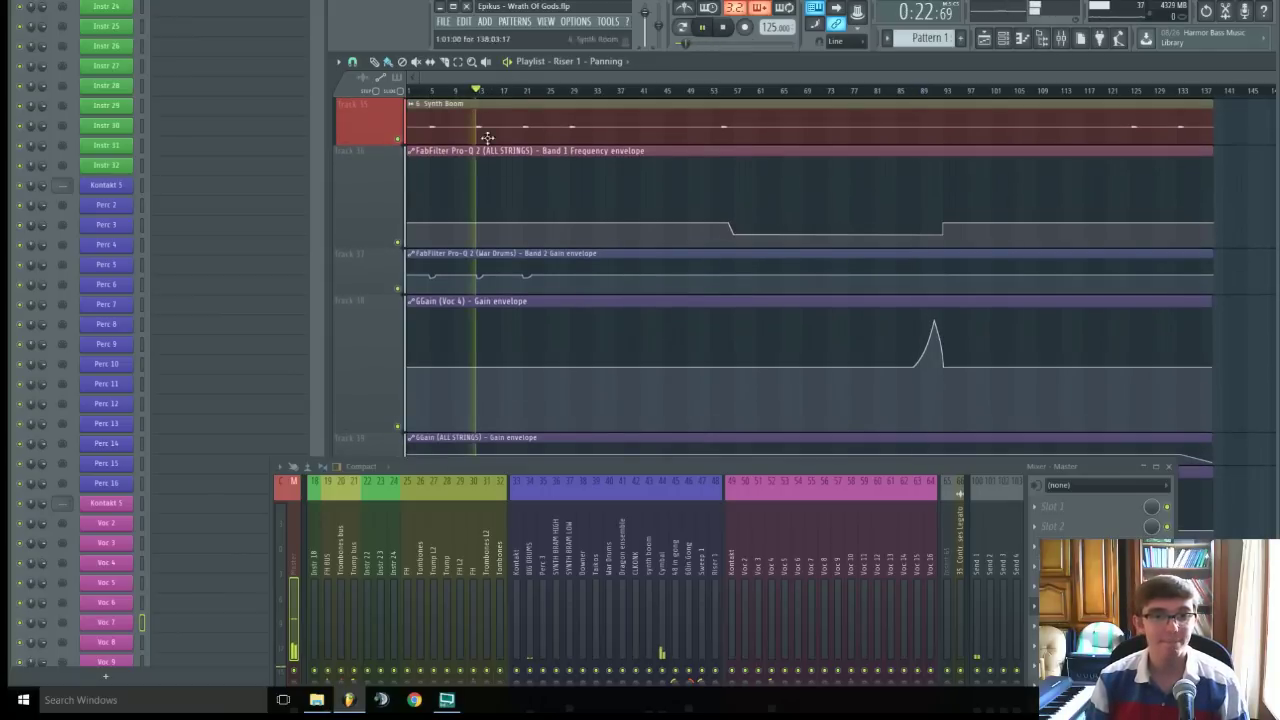
pyautogui.moveTo(376, 294); pyautogui.dragTo(381, 453)
pyautogui.scroll(-1, 470, 330)
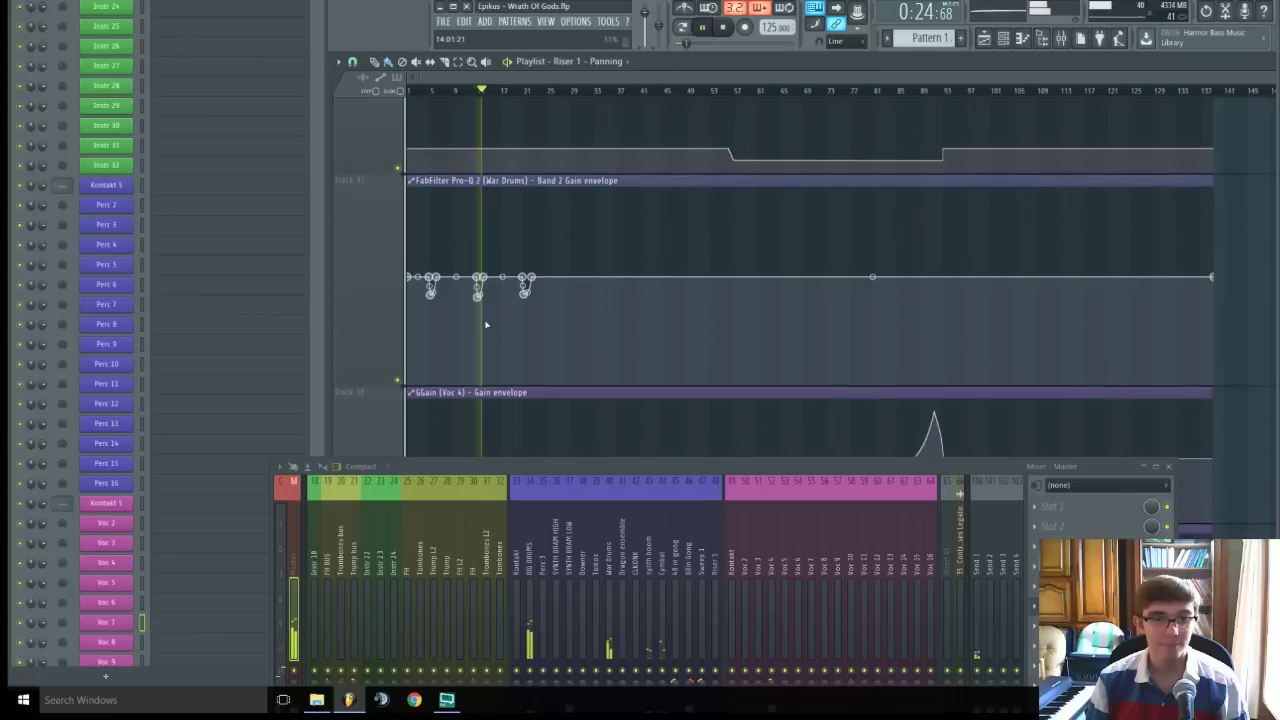
pyautogui.press('space')
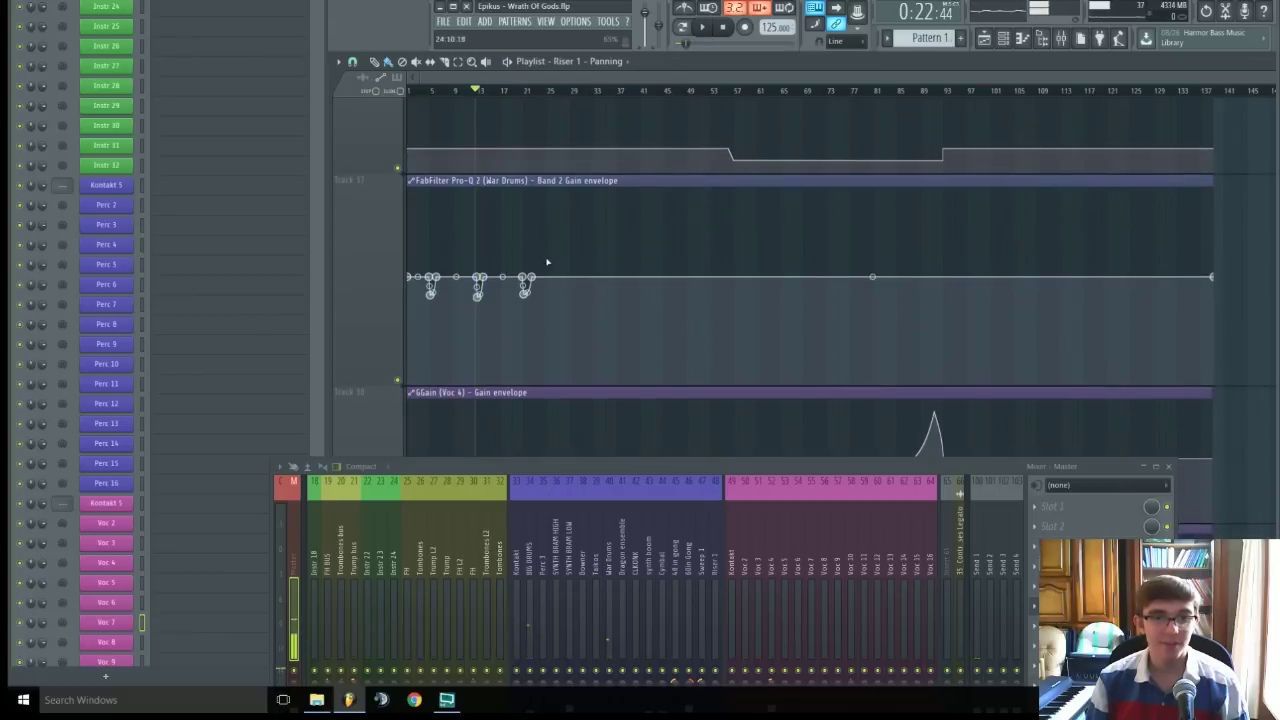
pyautogui.moveTo(358, 384); pyautogui.dragTo(358, 276)
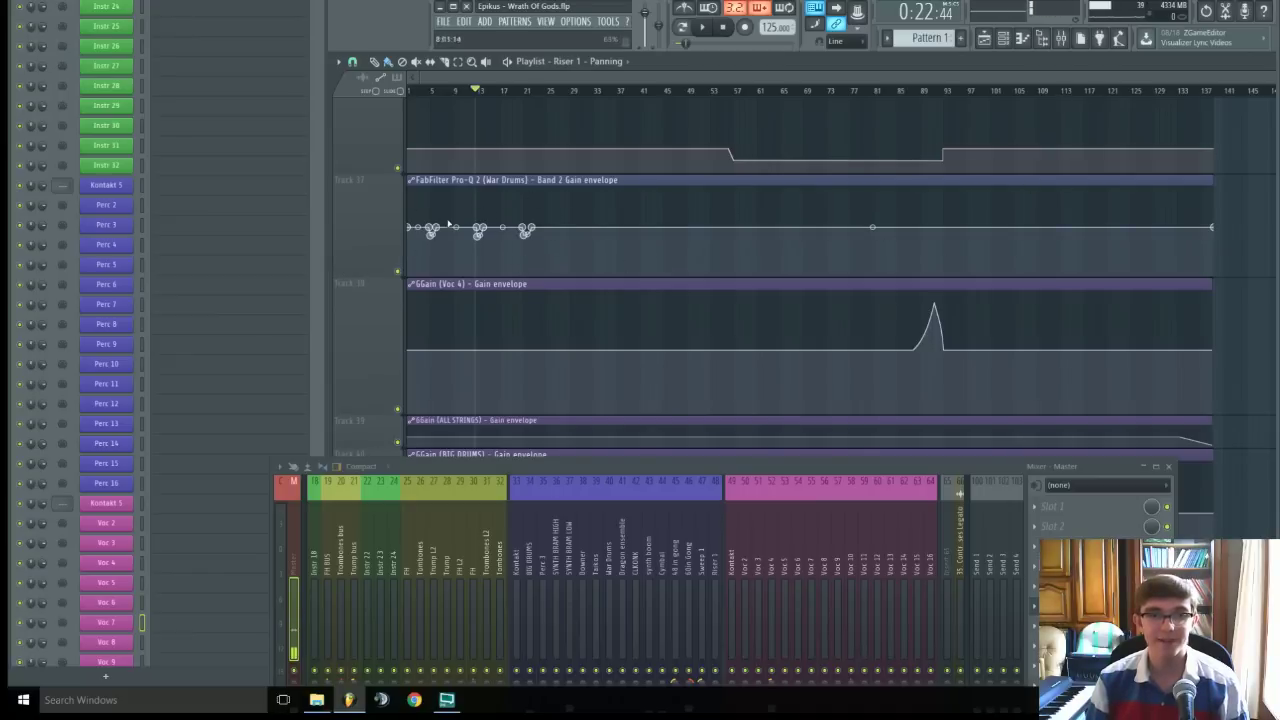
# - Examine the GGain envelopes for ALL STRINGS and BIG DRUMS and the Riser 1 panning envelope in the playlist
pyautogui.scroll(-5, 510, 230)
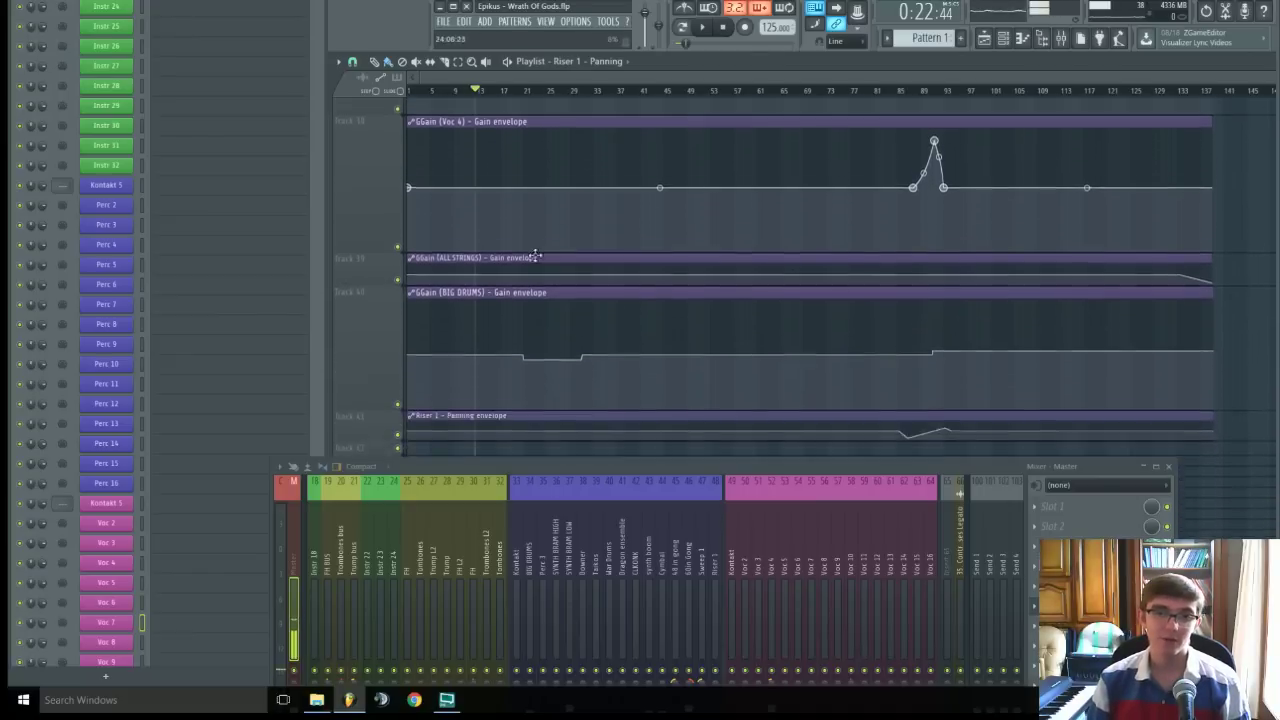
pyautogui.moveTo(360, 381); pyautogui.dragTo(360, 318)
pyautogui.scroll(3, 378, 314)
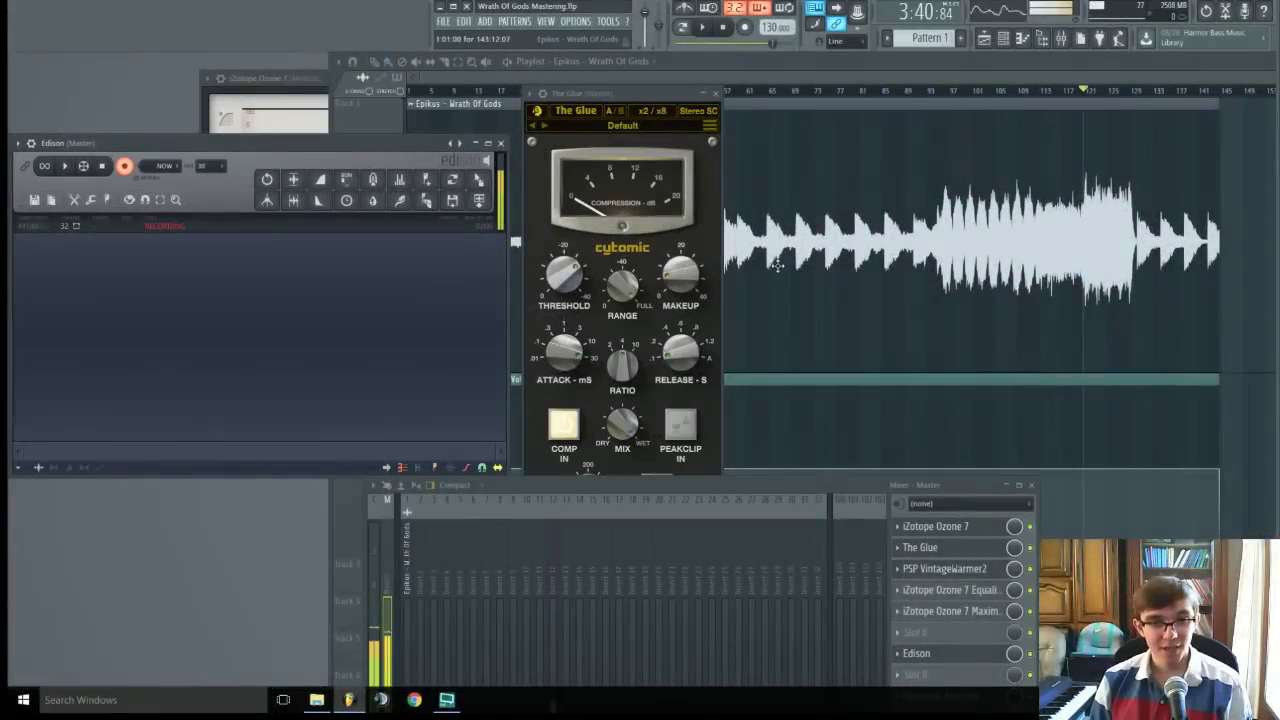
# - Close The Glue, move the mixer below Ozone 7, and examine its Imager and Vintage Comp modules on the master
pyautogui.click(714, 93)
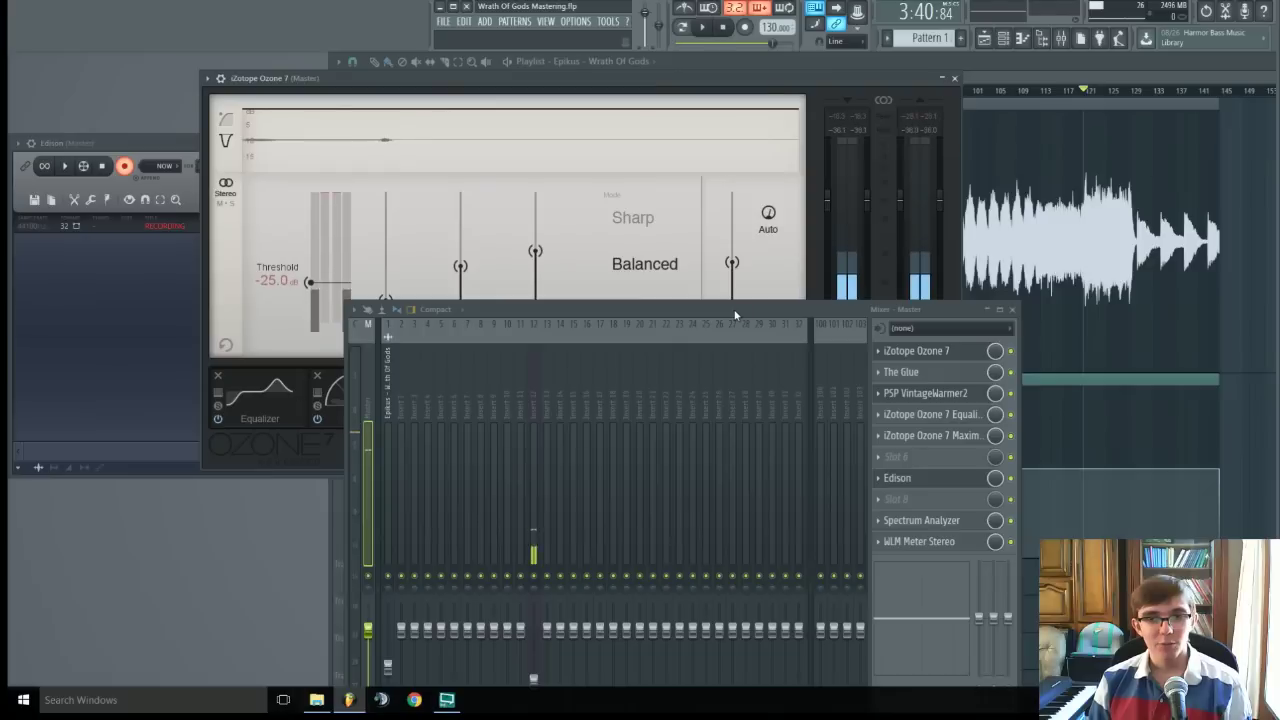
pyautogui.moveTo(735, 311); pyautogui.dragTo(778, 588)
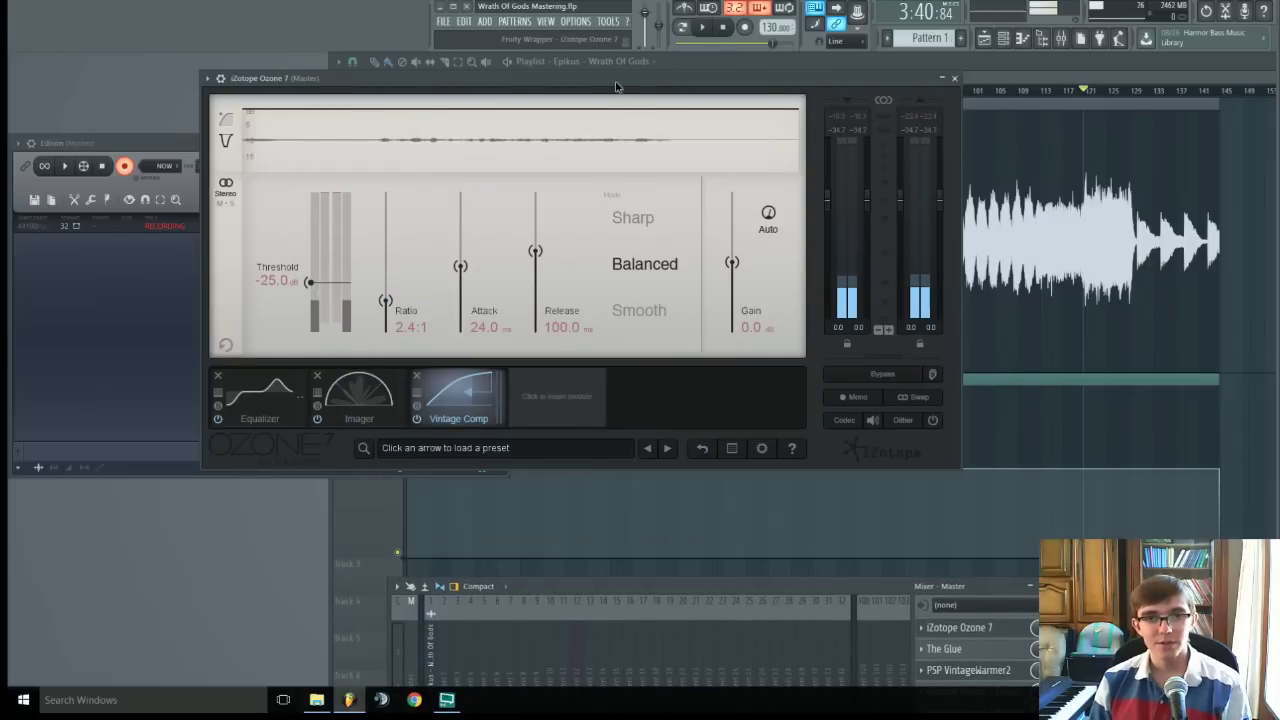
pyautogui.moveTo(615, 80); pyautogui.dragTo(683, 87)
pyautogui.click(425, 403)
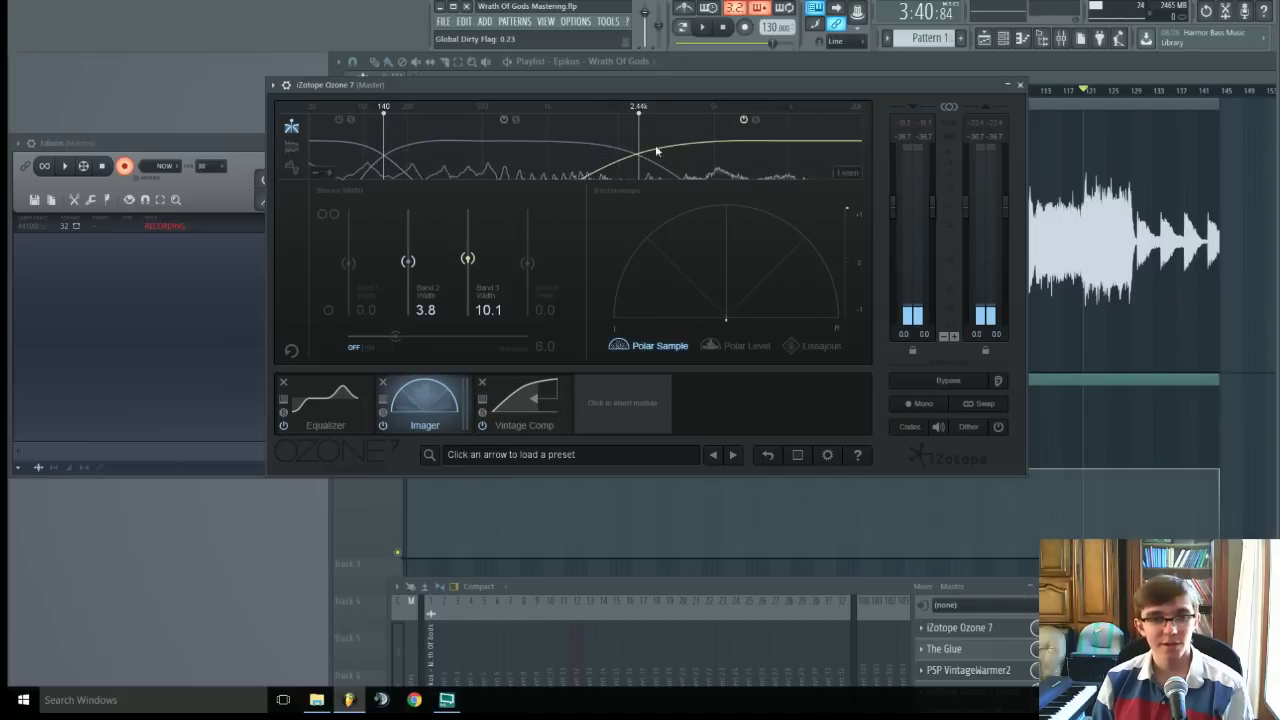
pyautogui.click(516, 398)
# - Raise the master's insert list over Ozone 7, examine The Glue compressor, and bring the playlist back to the front
pyautogui.moveTo(695, 587); pyautogui.dragTo(657, 413)
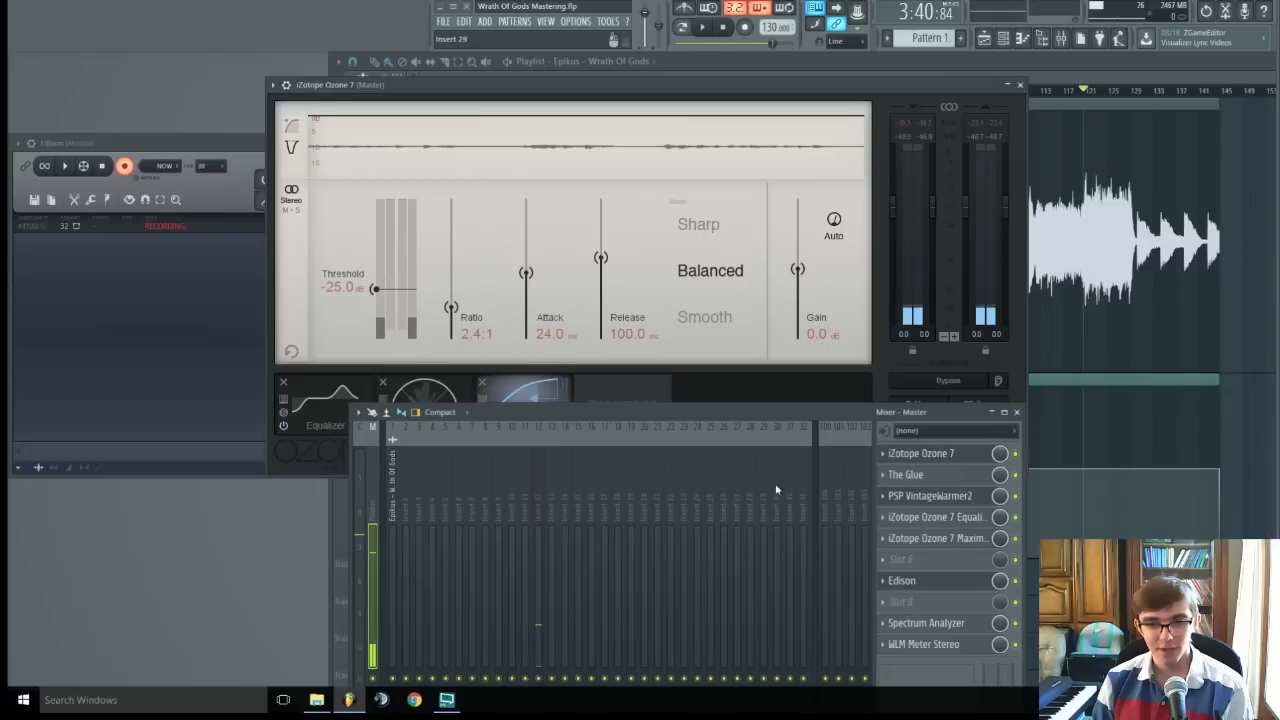
pyautogui.click(955, 475)
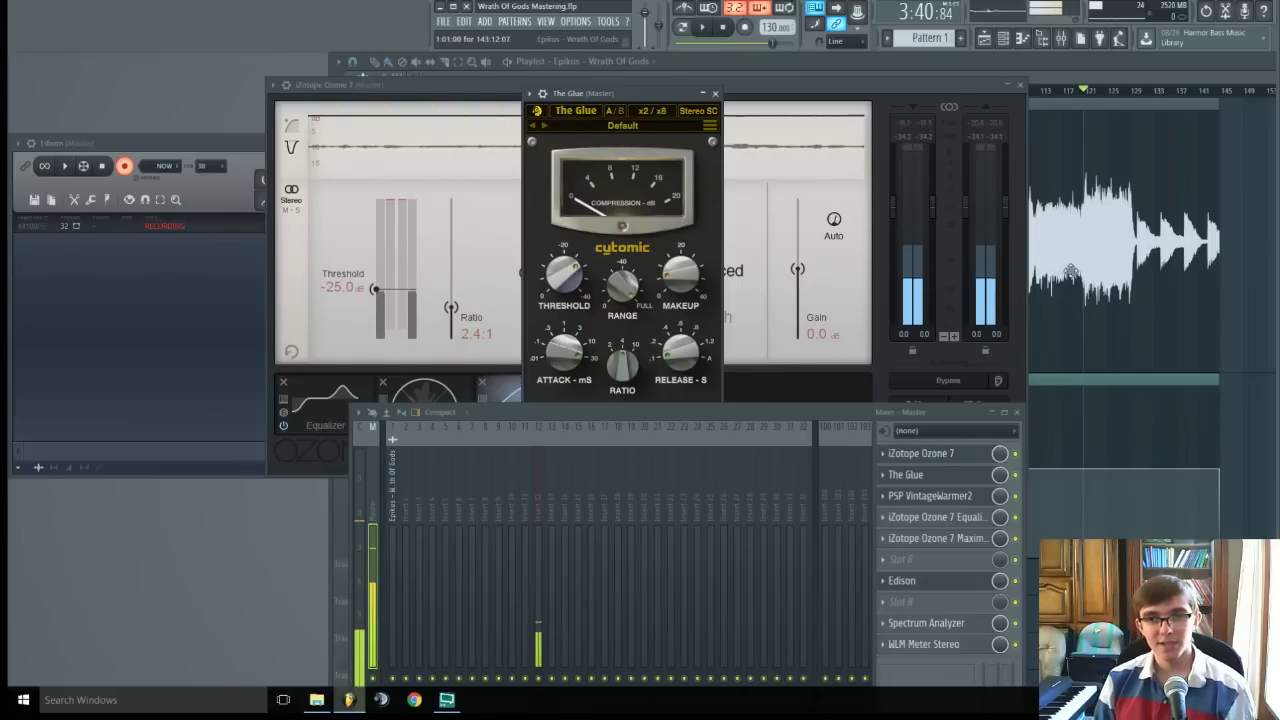
pyautogui.click(1078, 82)
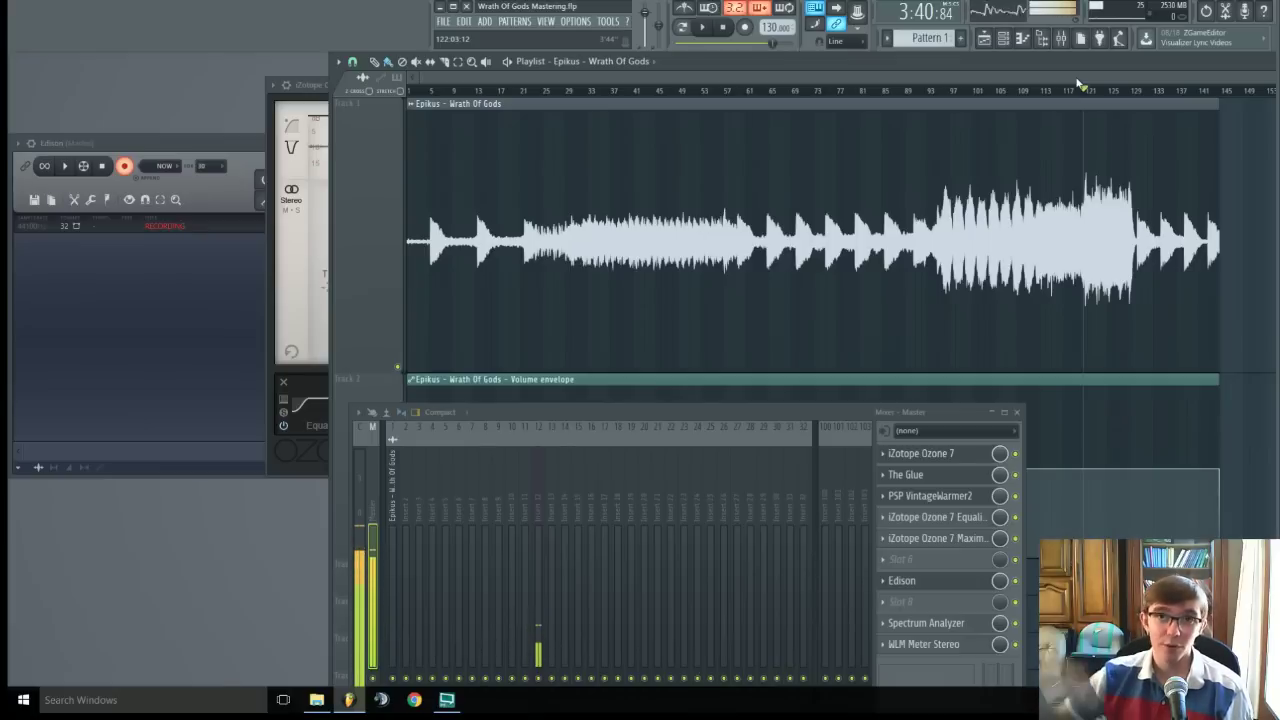
# - Open the separate Ozone 7 Equalizer on the master, compare it with the first Ozone 7's side EQ, and close the first Ozone 7
pyautogui.moveTo(823, 412); pyautogui.dragTo(804, 256)
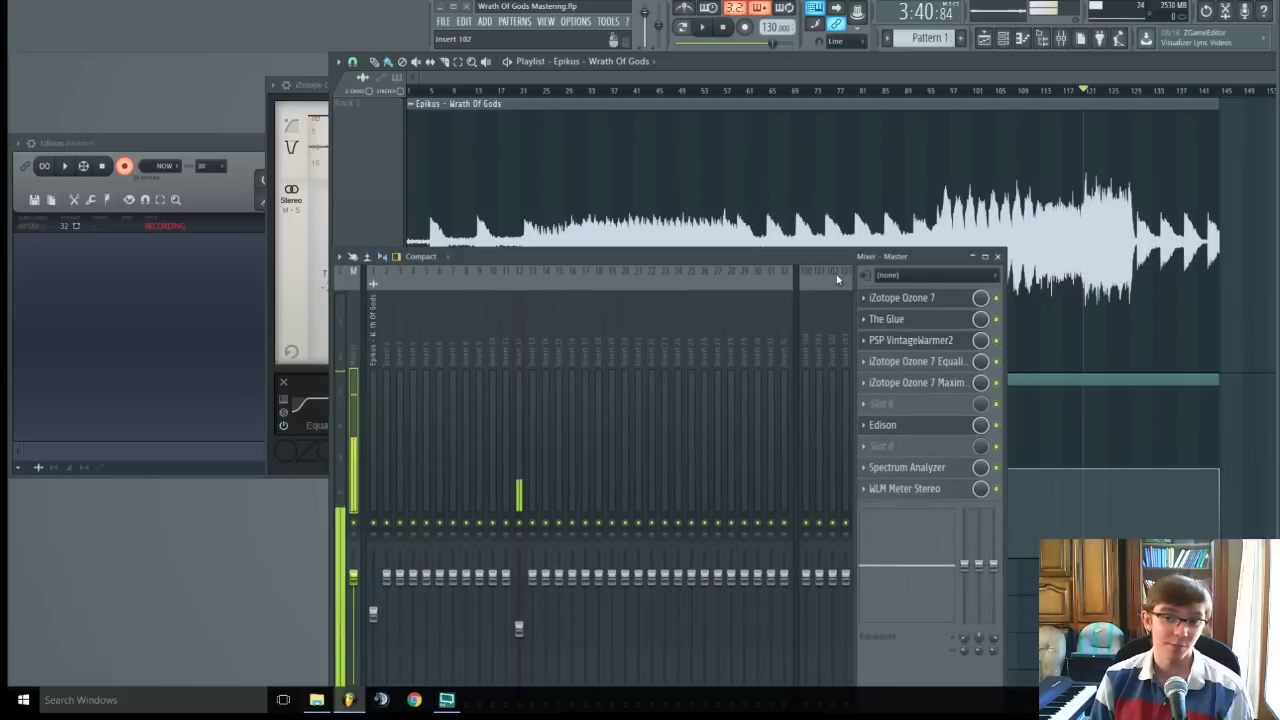
pyautogui.click(922, 360)
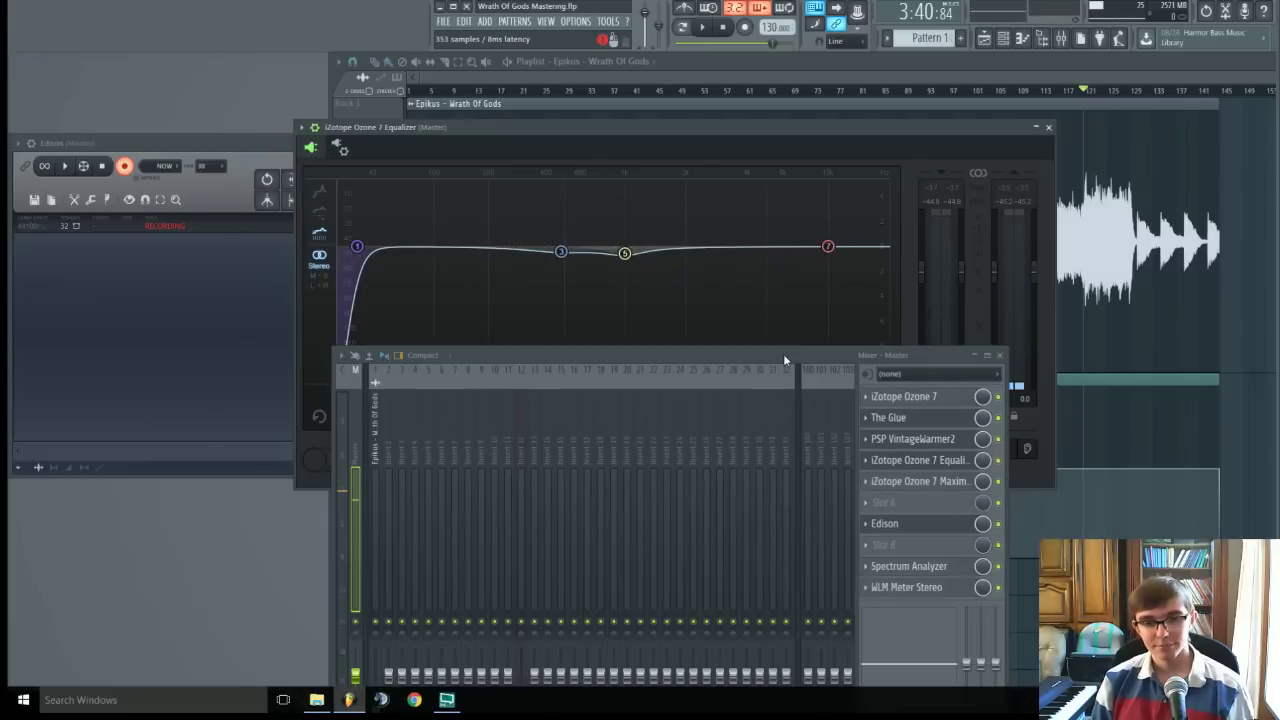
pyautogui.click(346, 396)
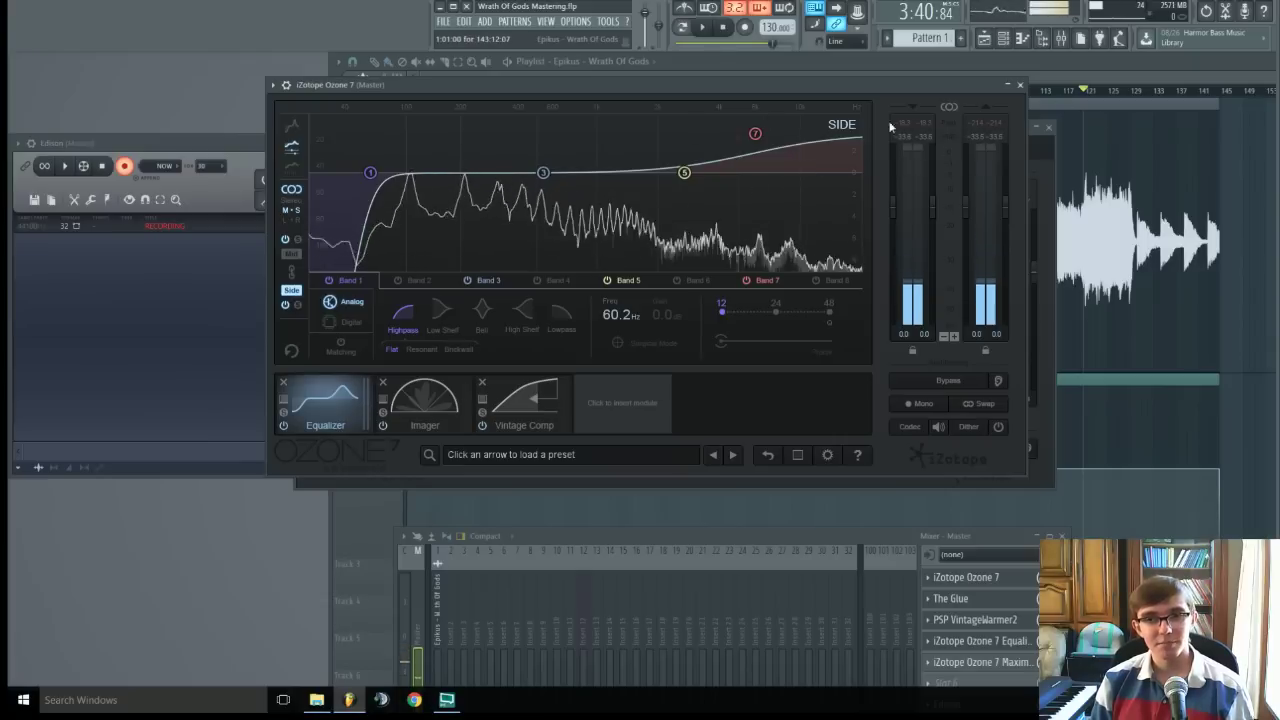
pyautogui.click(1020, 86)
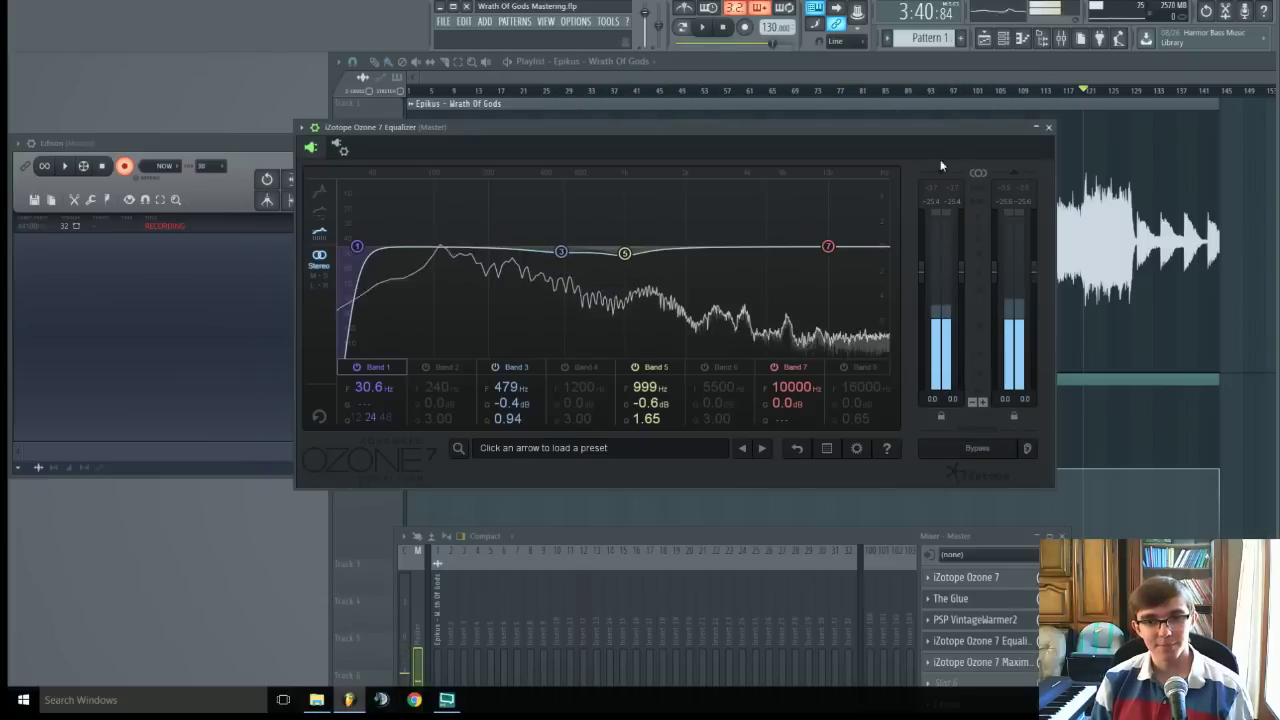
# - Open the Ozone 7 Maximizer on the master, examine its limiter and dither settings with the mixer moved below, and close it
pyautogui.moveTo(814, 540); pyautogui.dragTo(792, 392)
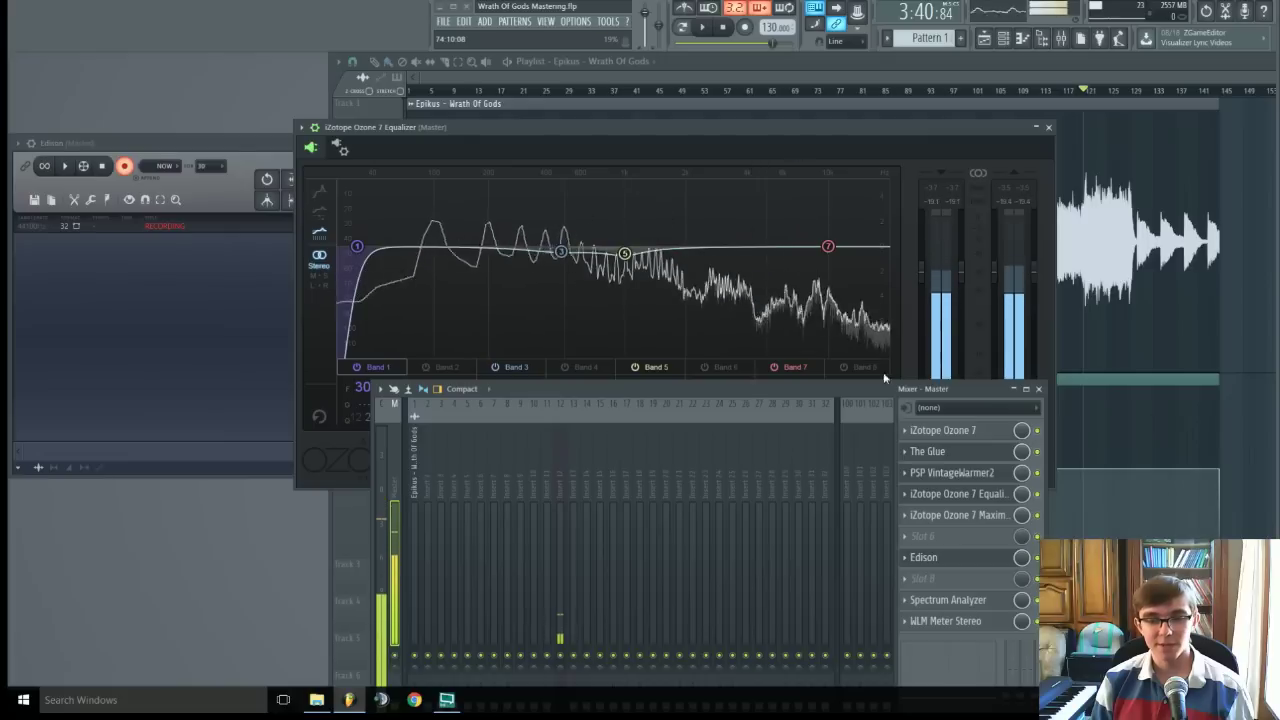
pyautogui.click(970, 515)
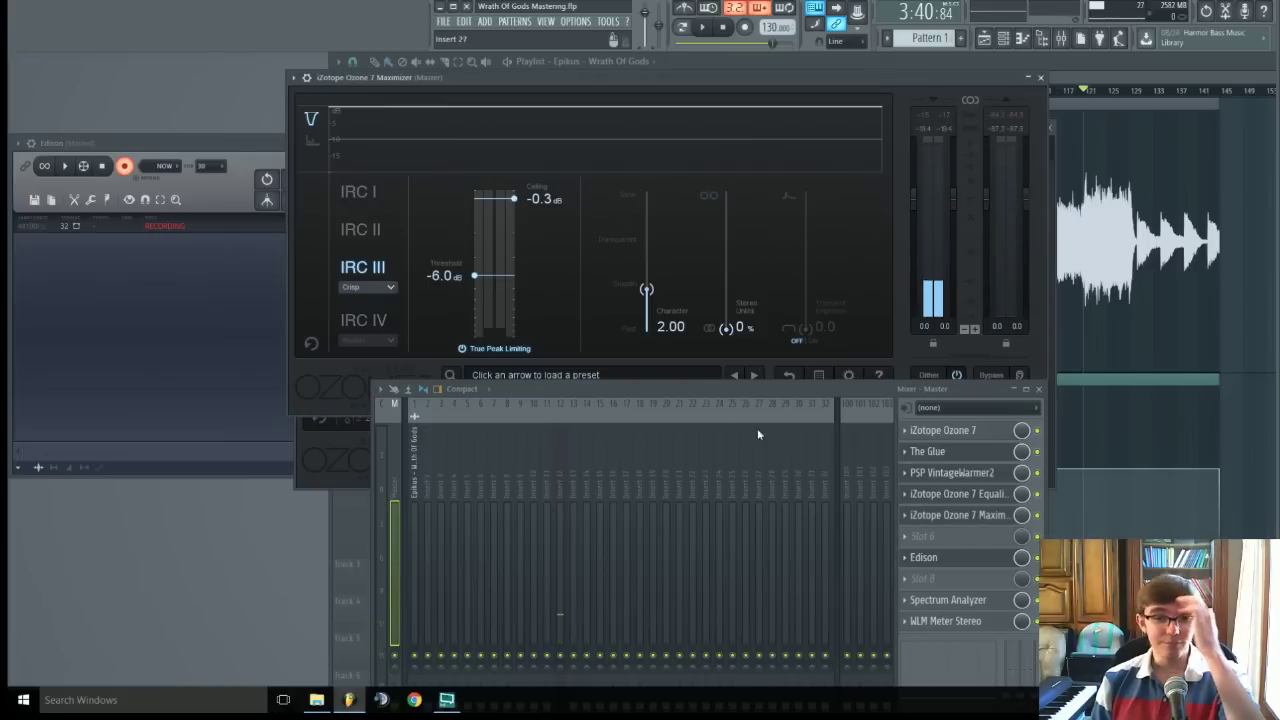
pyautogui.moveTo(703, 395); pyautogui.dragTo(719, 499)
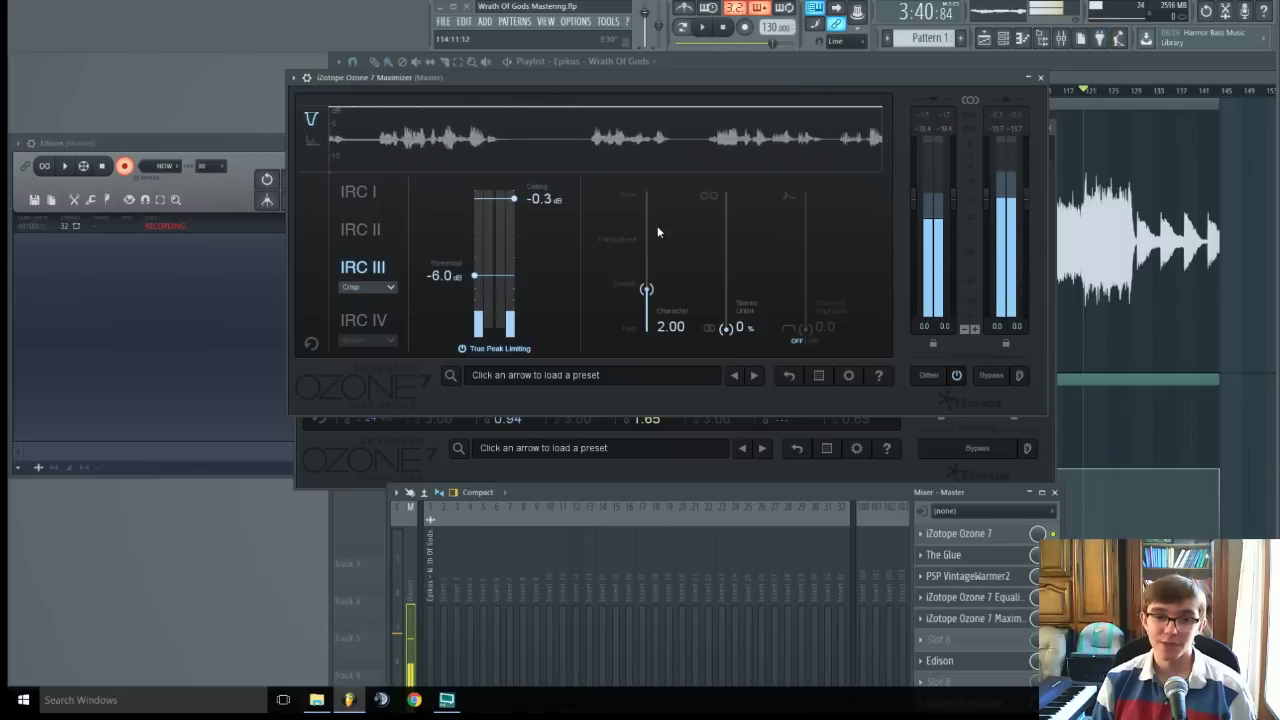
pyautogui.click(931, 378)
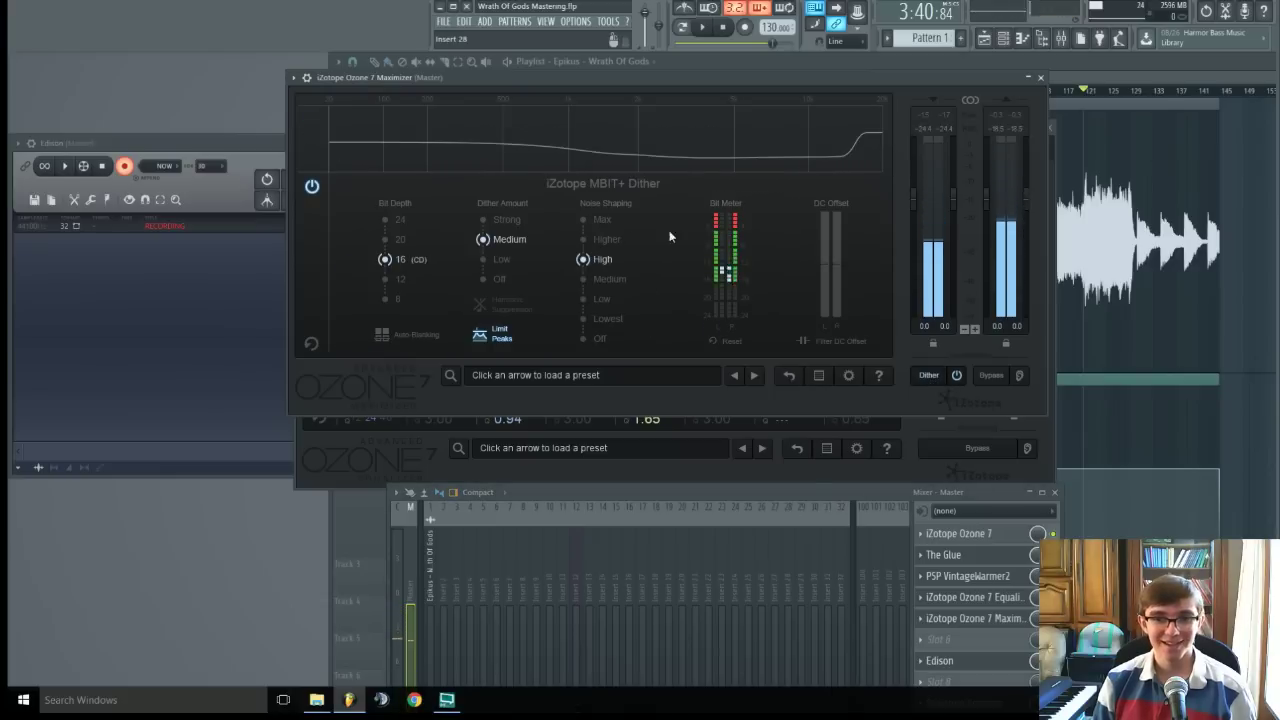
pyautogui.press('Escape')
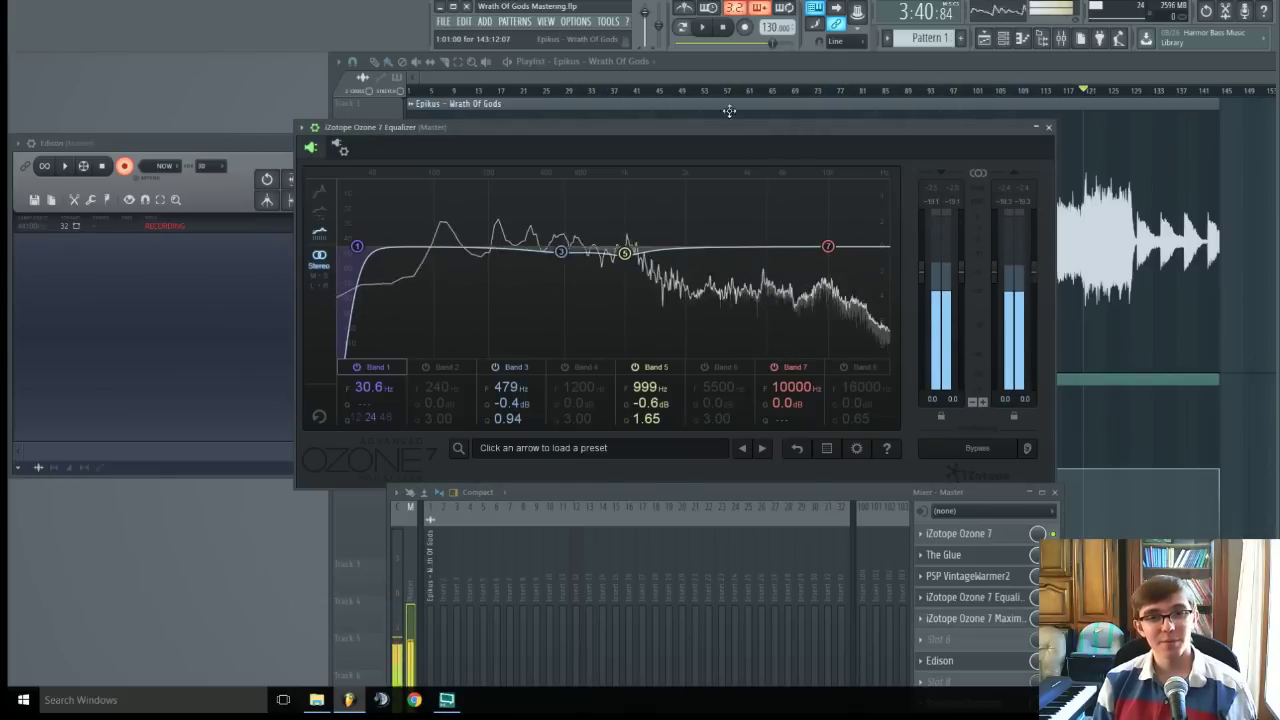